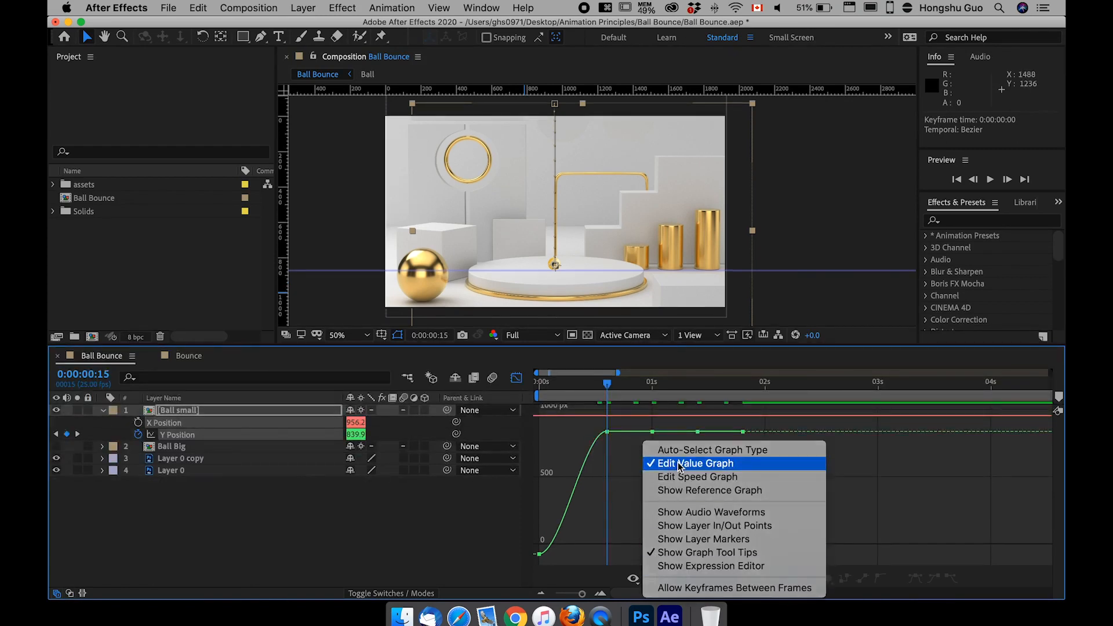
Step: Display the value graph of the Ball small layer's Y Position alone and fit the whole curve in the graph view
click(679, 466)
click(337, 484)
click(176, 435)
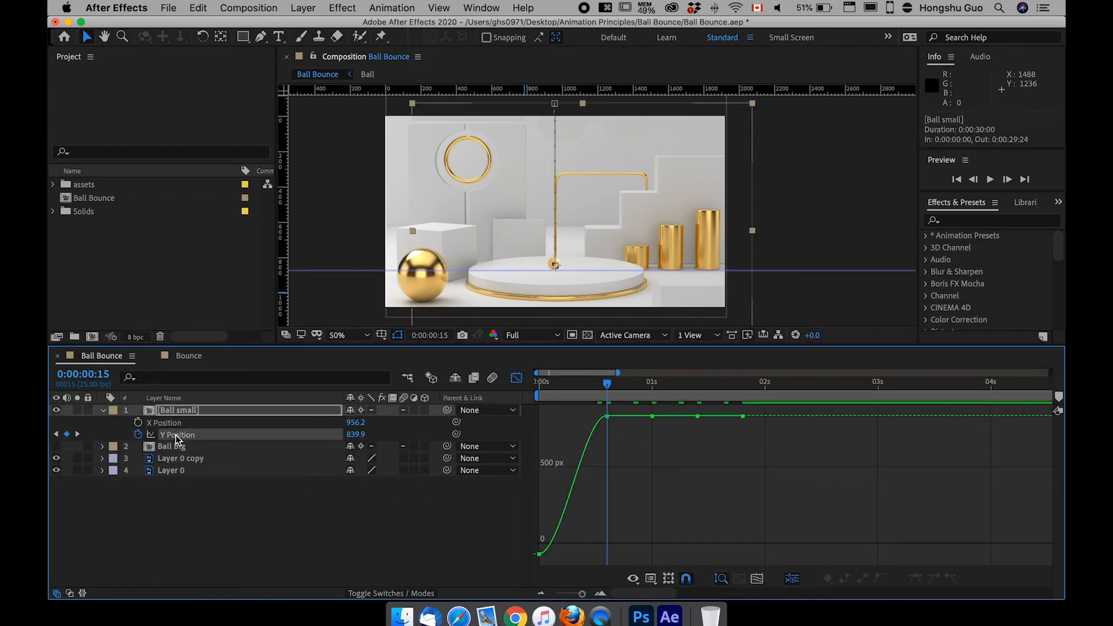
click(757, 578)
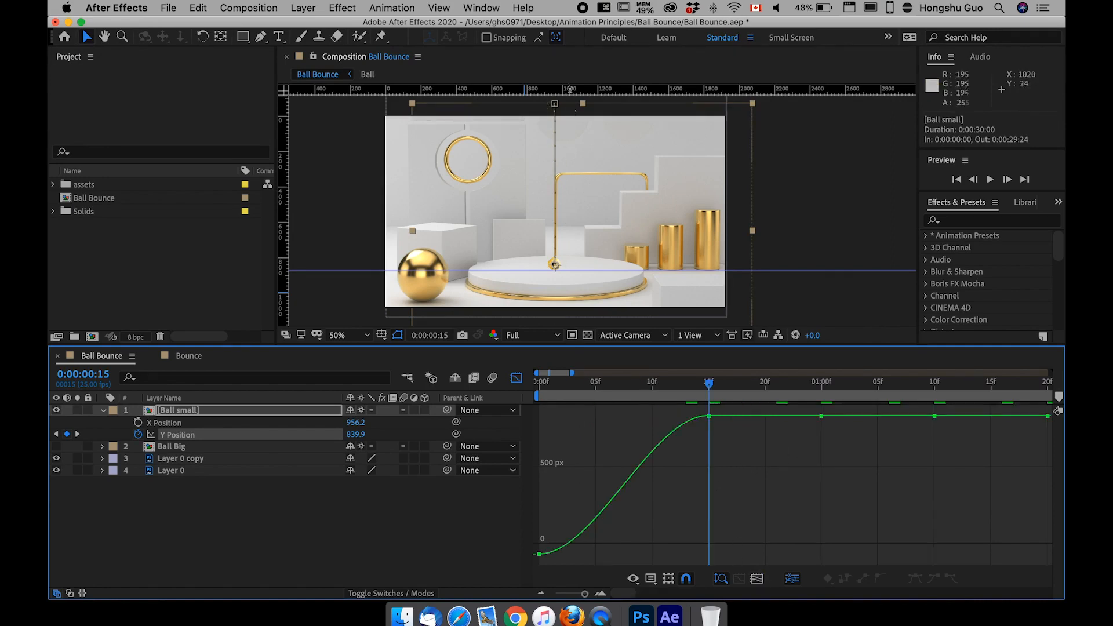
Step: Make the fall accelerate by bending the curve steeply into the Y Position keyframe at 0:00:00:15
click(708, 417)
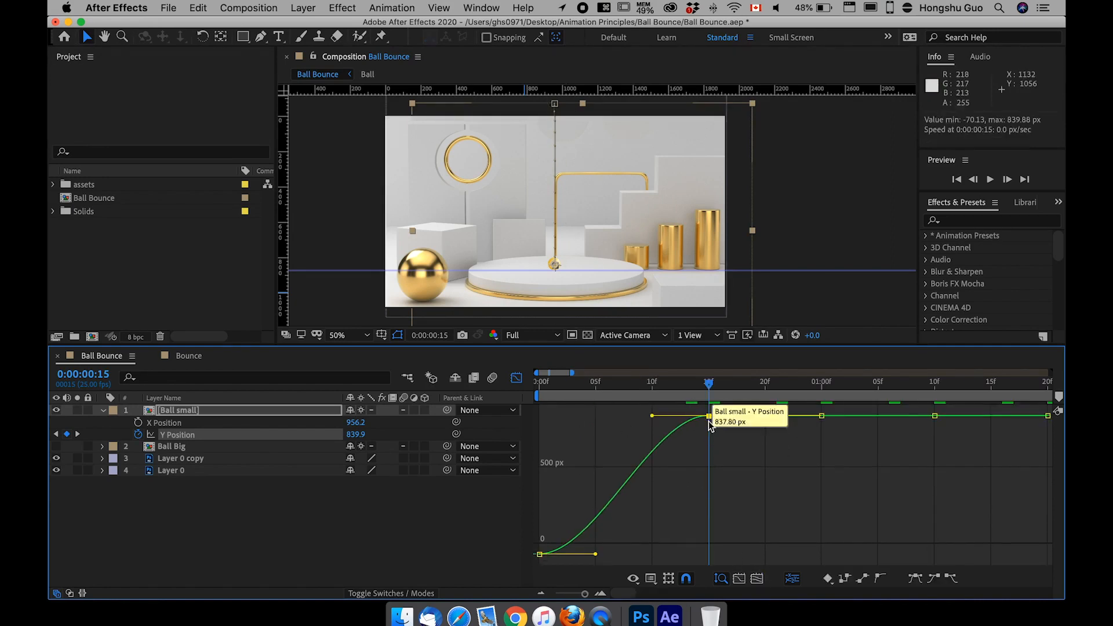
drag(653, 417, 703, 540)
mouse_move(540, 558)
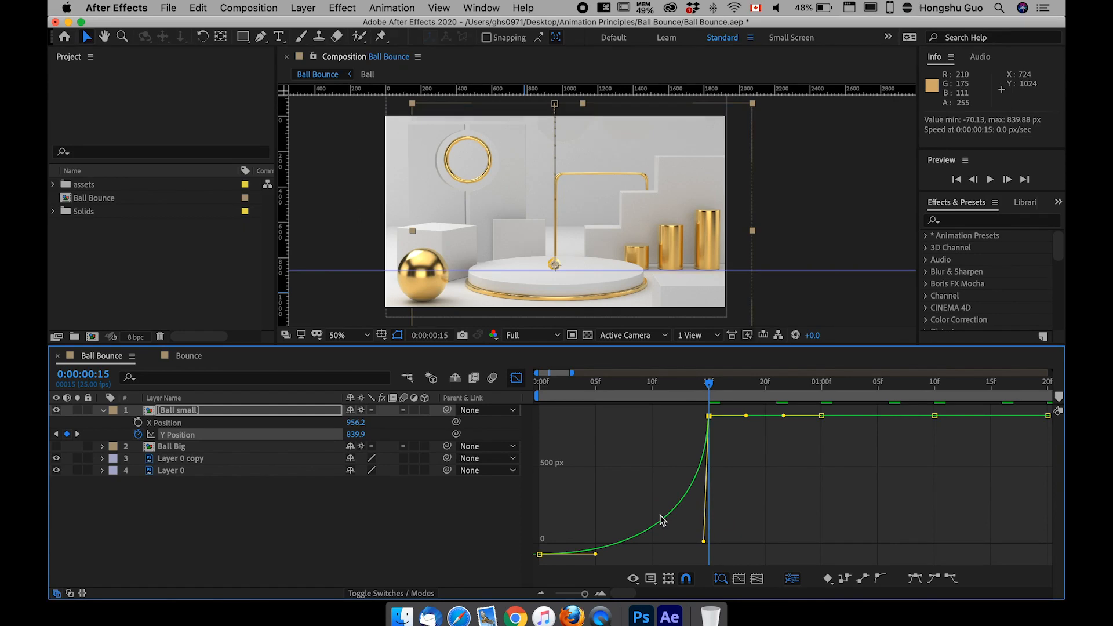
mouse_move(664, 527)
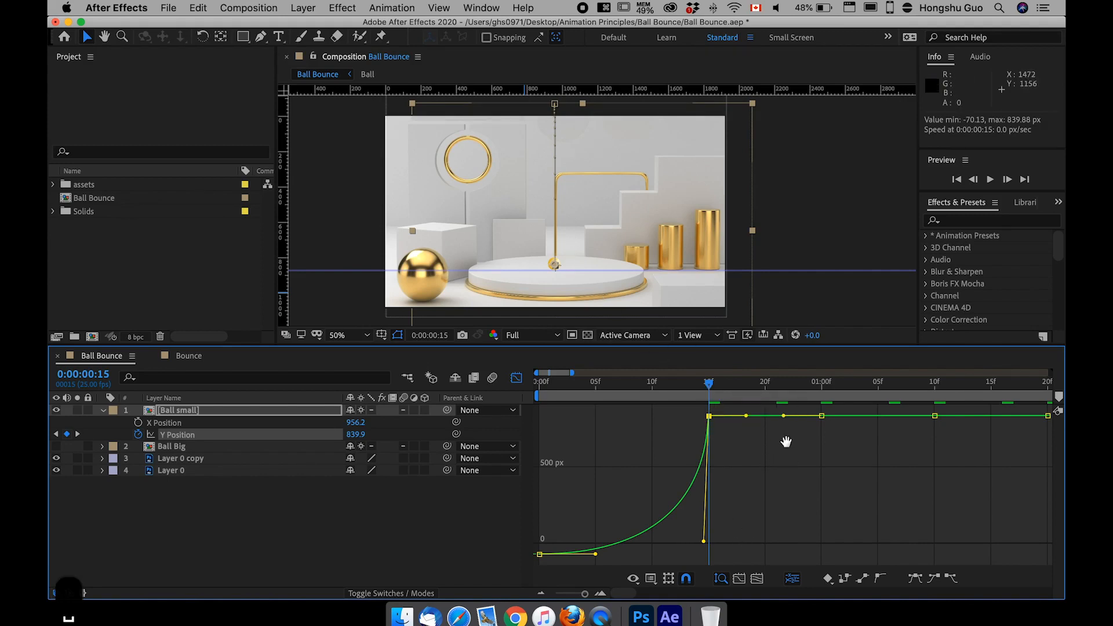
Step: Shape the first bounce between the 0:00:00:15 and 0:00:01:00 keyframes into a symmetrical steep arc peaking at about 218 px
scroll(724, 464, right, 3)
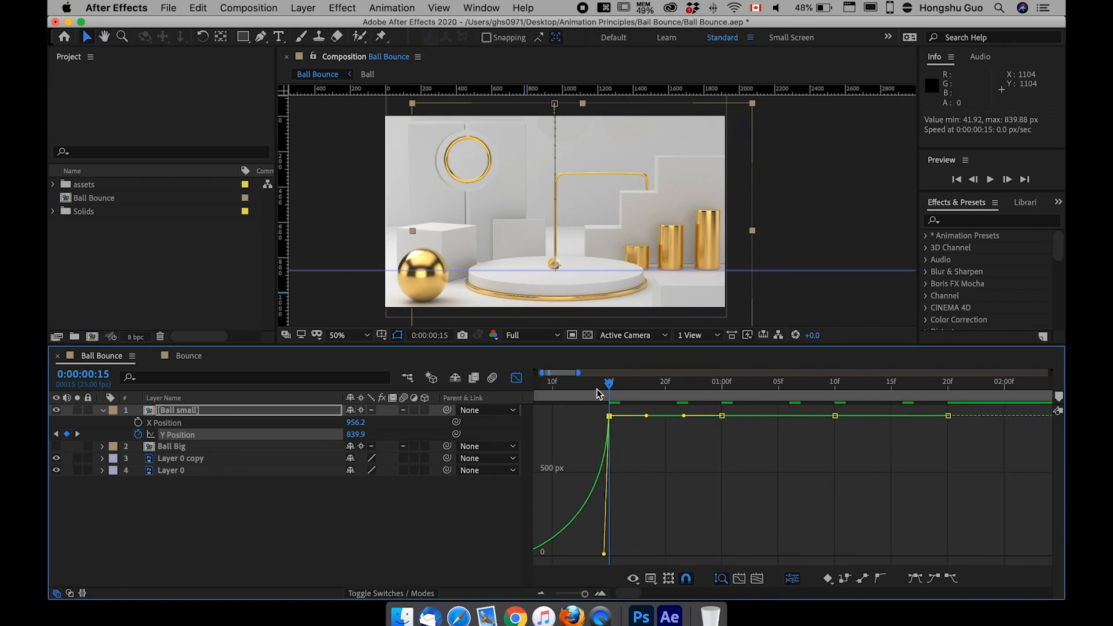
click(652, 433)
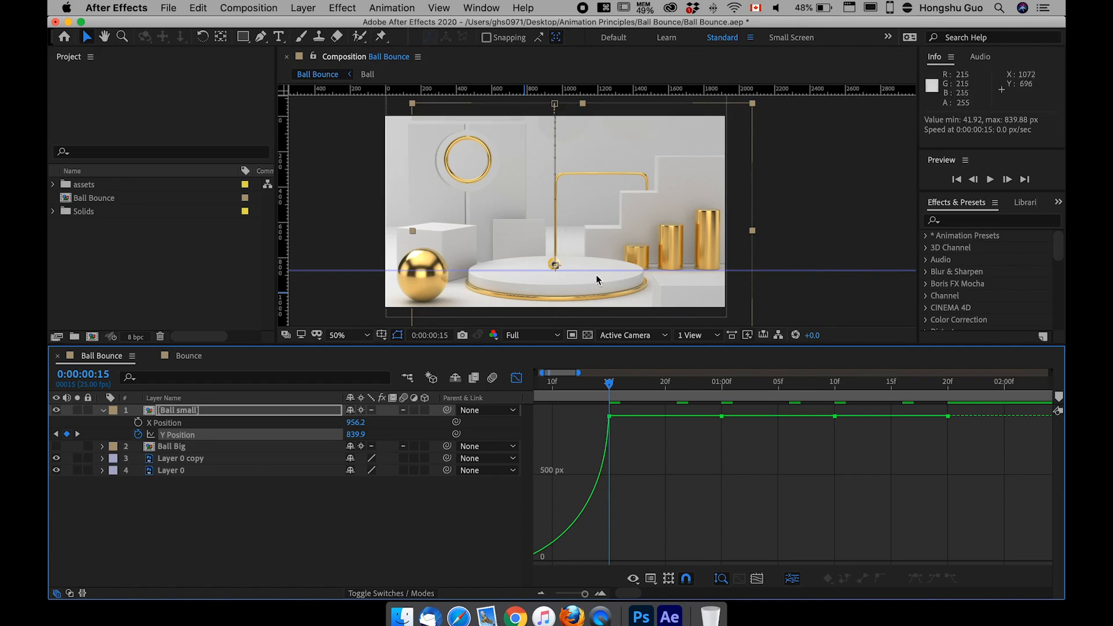
drag(622, 442, 621, 489)
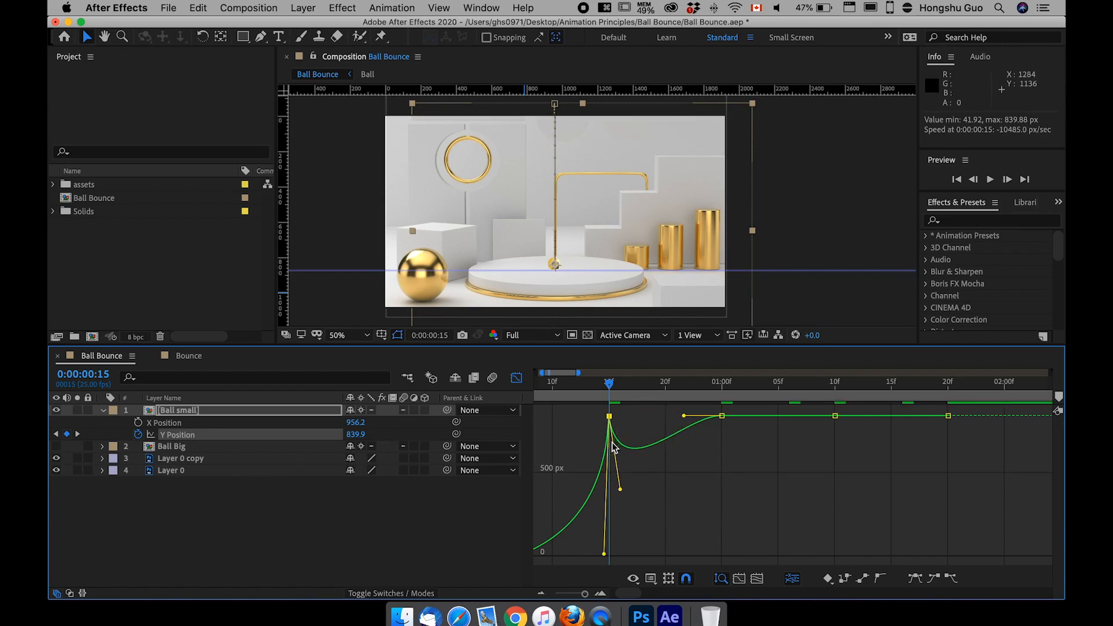
drag(584, 593, 588, 595)
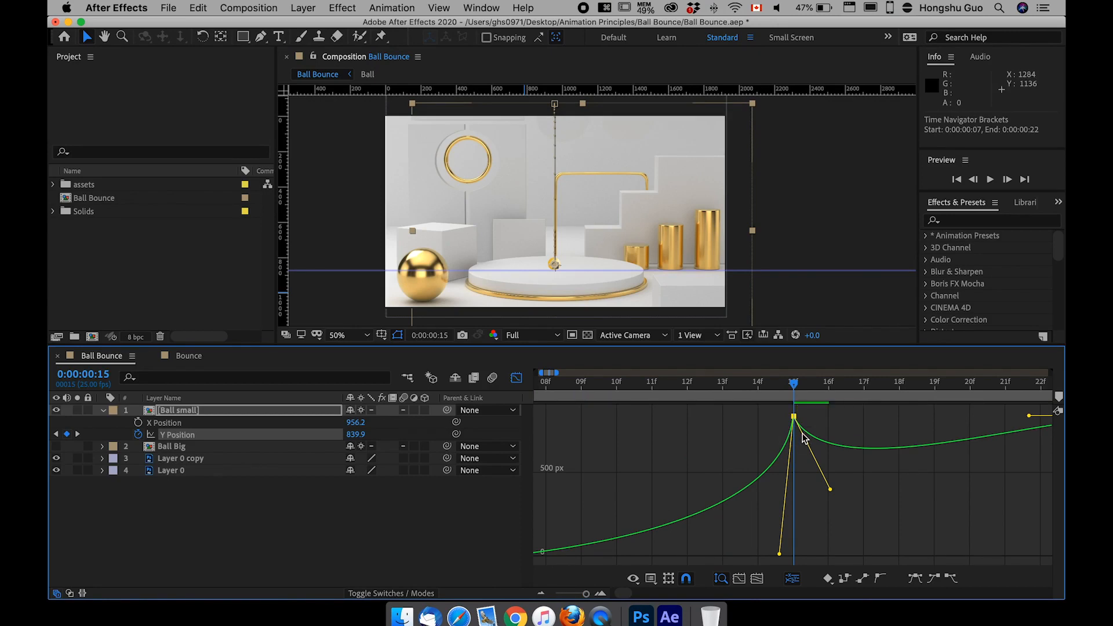
drag(831, 492, 813, 553)
key(space)
drag(991, 482, 803, 492)
key(space)
drag(923, 441, 848, 470)
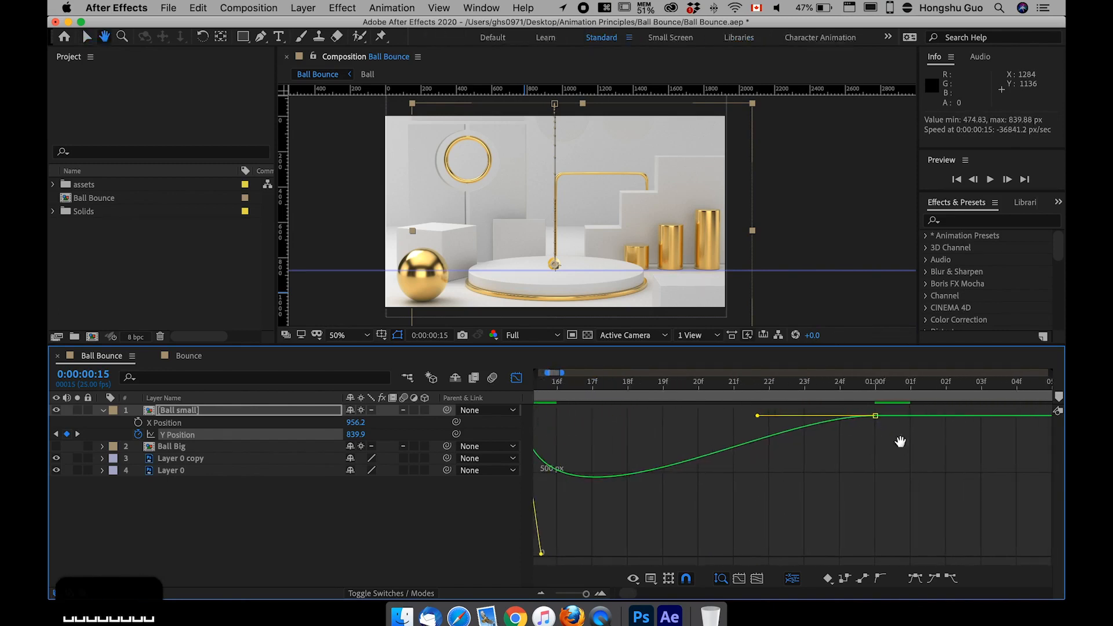
drag(587, 595, 584, 595)
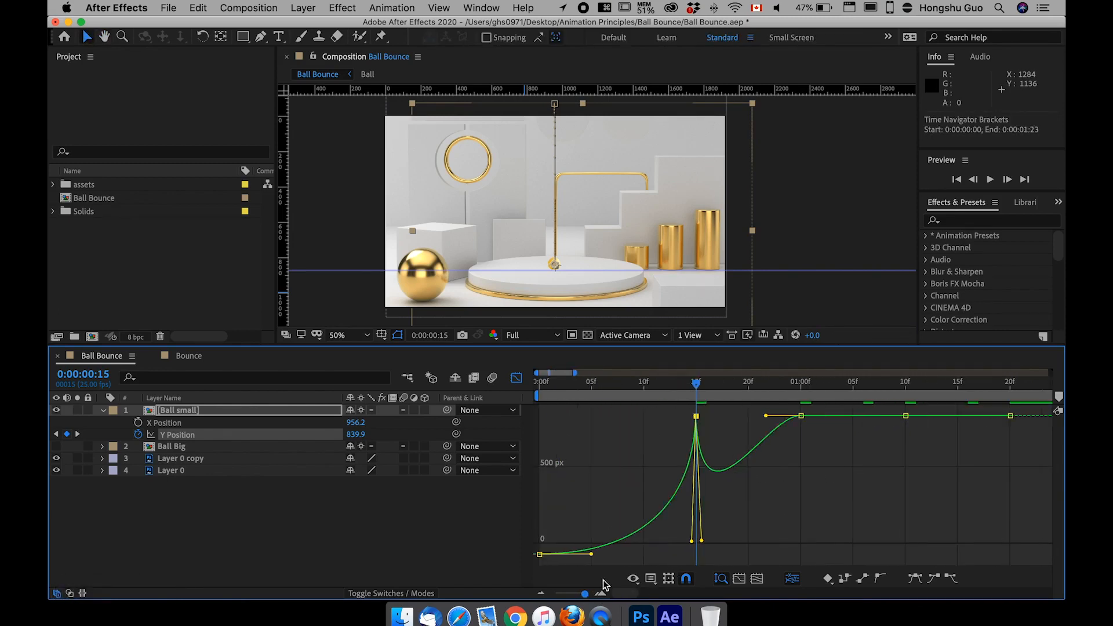
drag(764, 418, 677, 497)
Step: Shape the second bounce between 0:00:01:00 and 0:00:01:10 into a lower symmetrical arc peaking at about 615 px
key(space)
drag(690, 416, 668, 460)
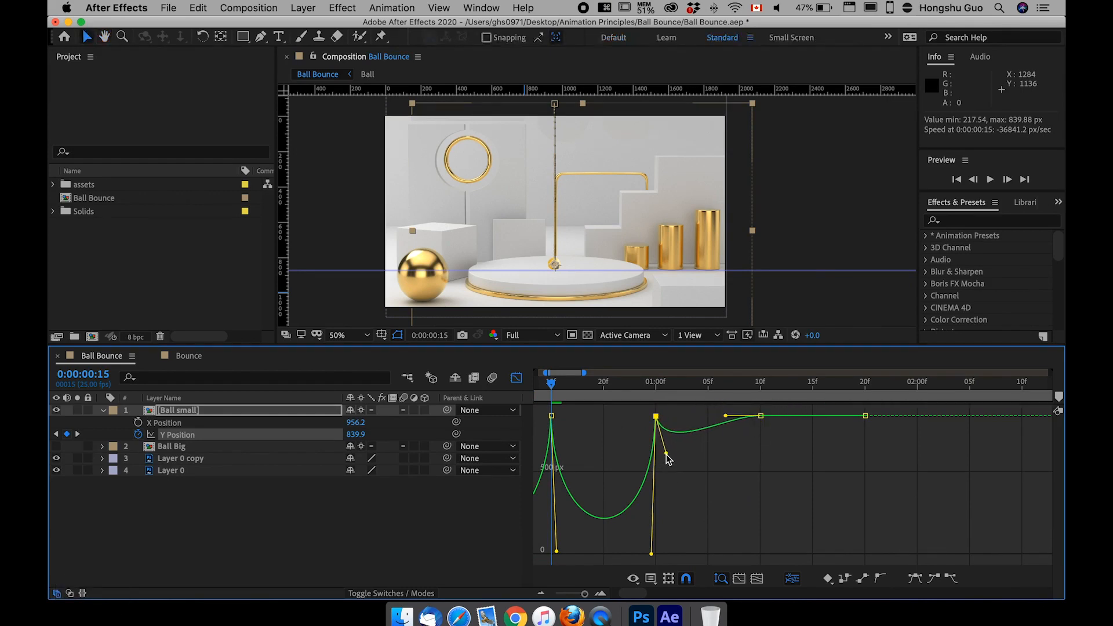
drag(725, 416, 756, 470)
Step: Shape the third bounce between 0:00:01:10 and 0:00:01:20 into a shallower arc than the second one
drag(794, 416, 771, 439)
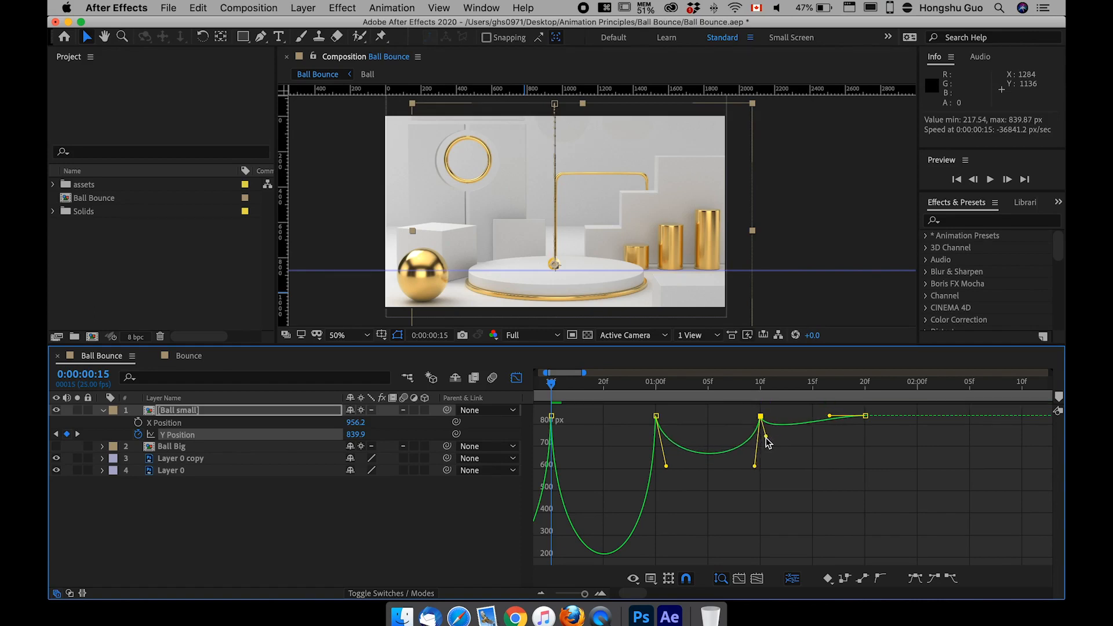
drag(829, 416, 860, 440)
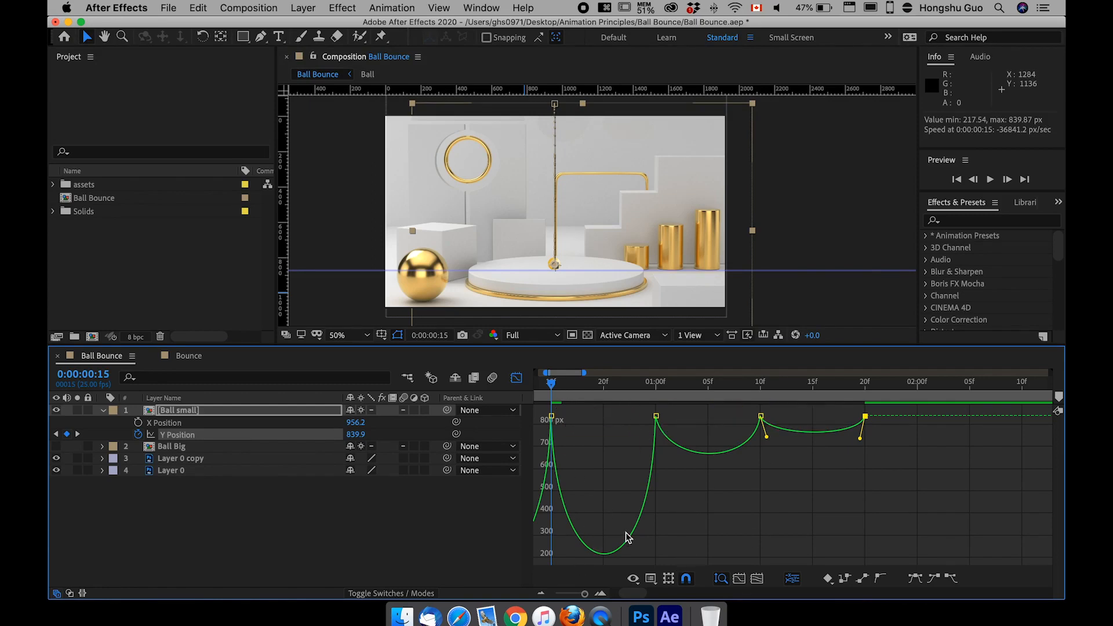
click(585, 593)
drag(586, 597, 583, 594)
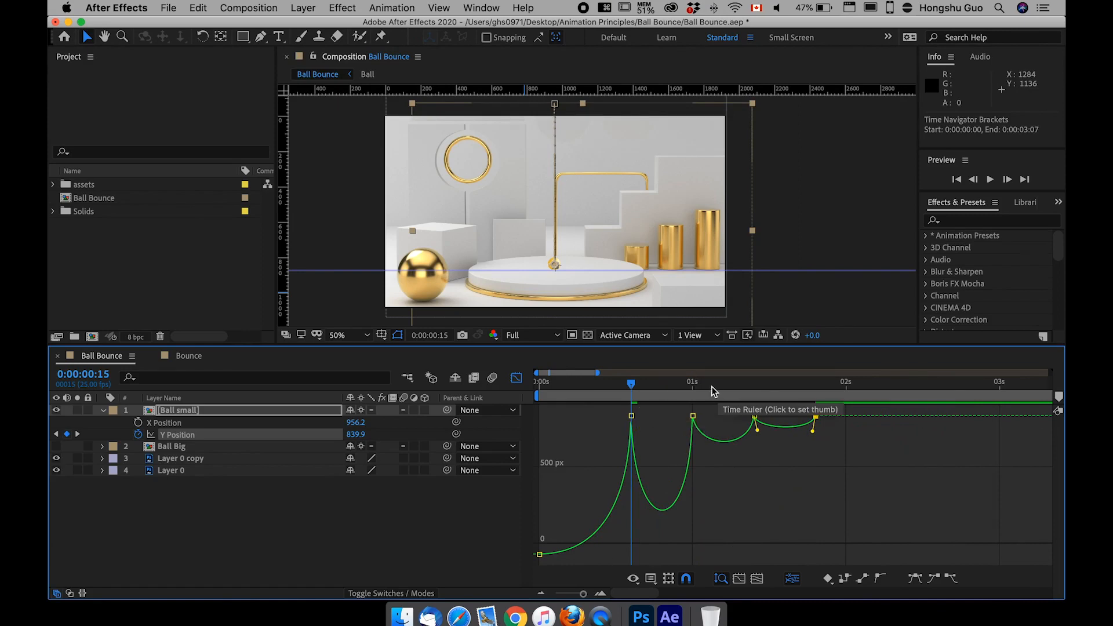
drag(757, 430, 757, 427)
click(813, 431)
Step: Copy the Y Position keyframe at 0:00:01:20 to 0:00:02:05 and shorten its incoming handle for a smaller fourth bounce
click(816, 385)
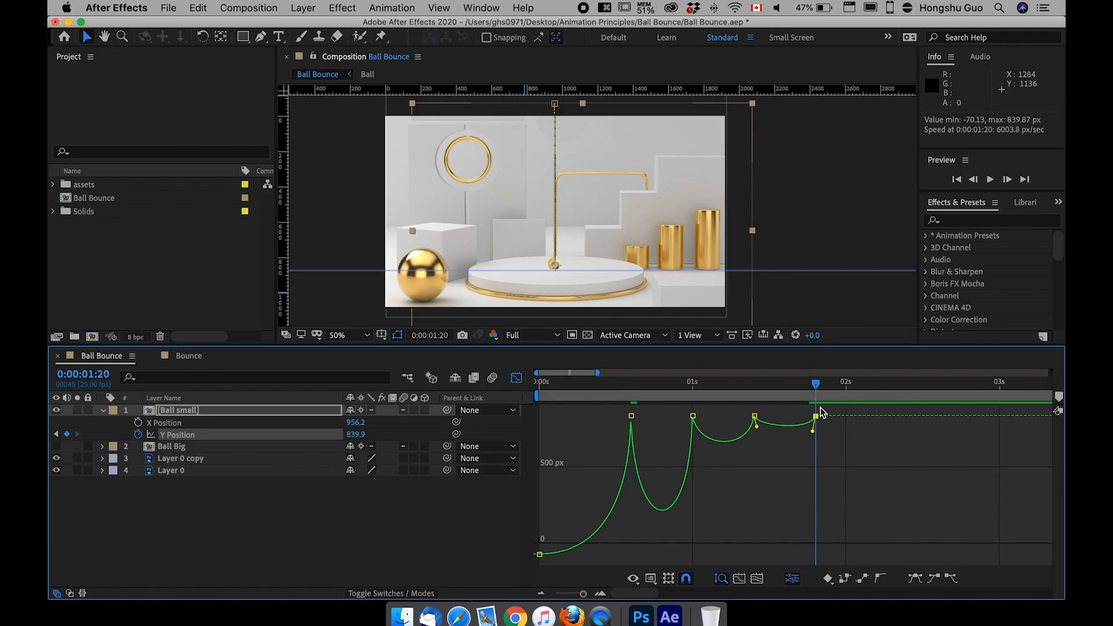
key(super+c)
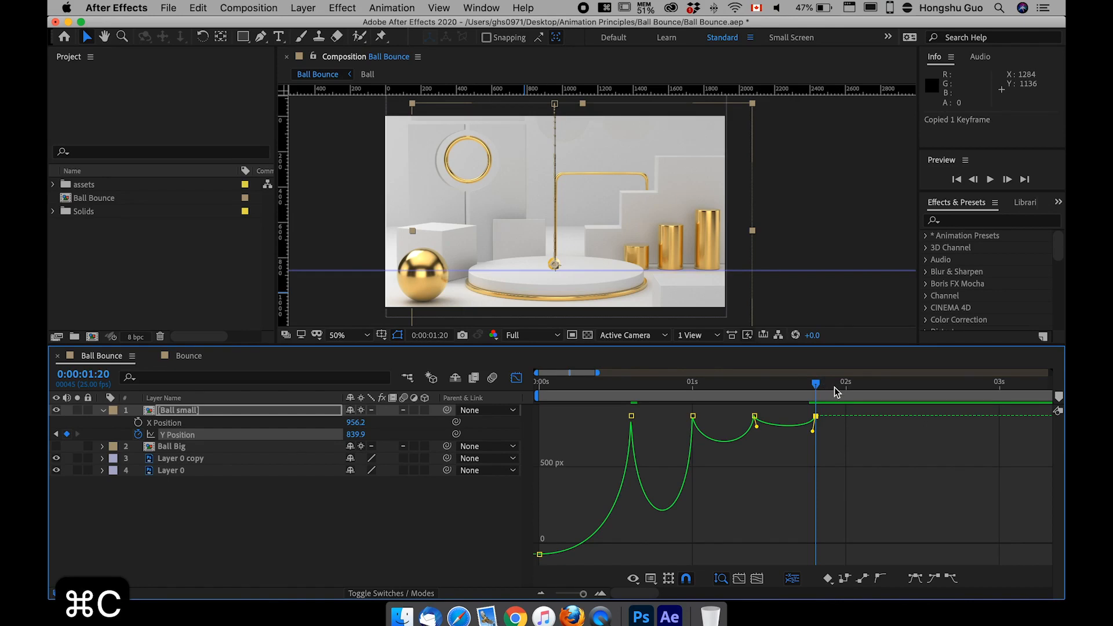
key(shift+super+Right)
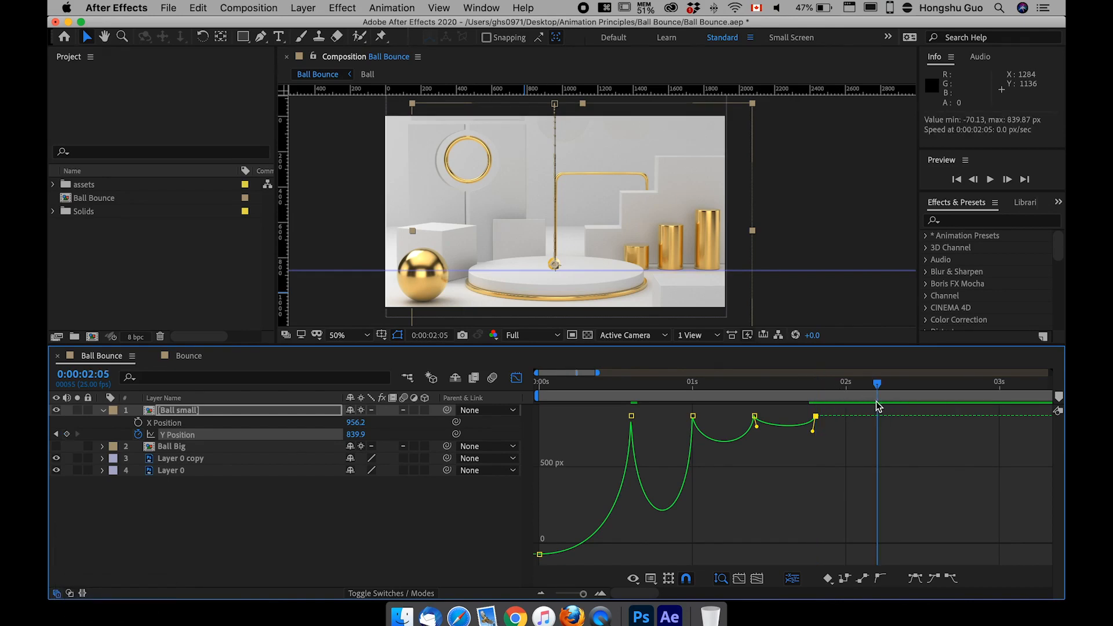
key(super+v)
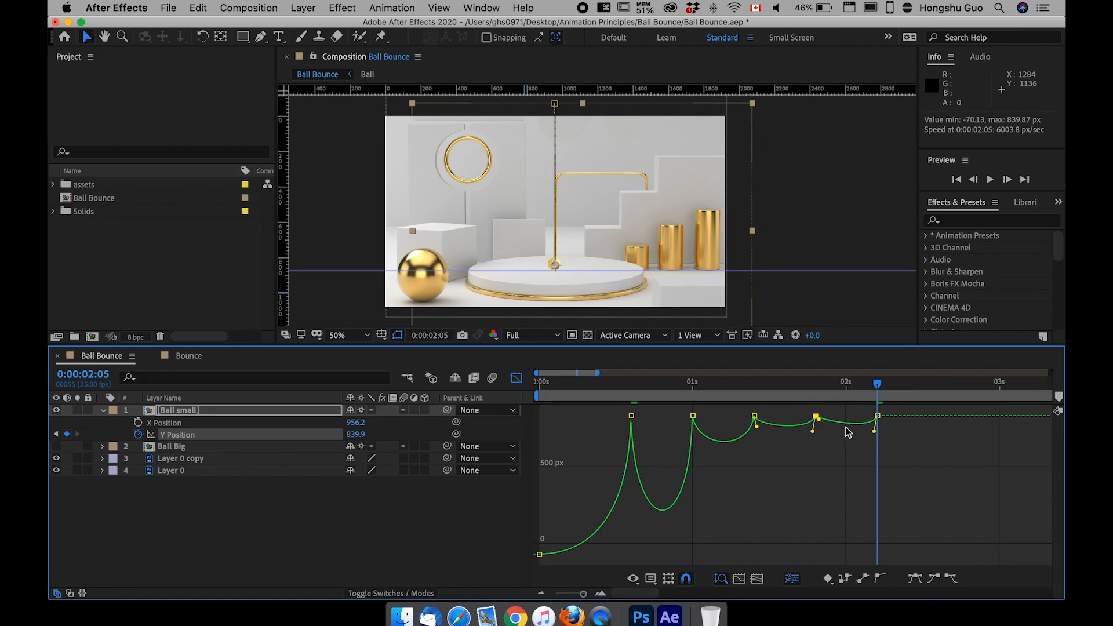
drag(874, 431, 874, 423)
scroll(847, 458, right, 4)
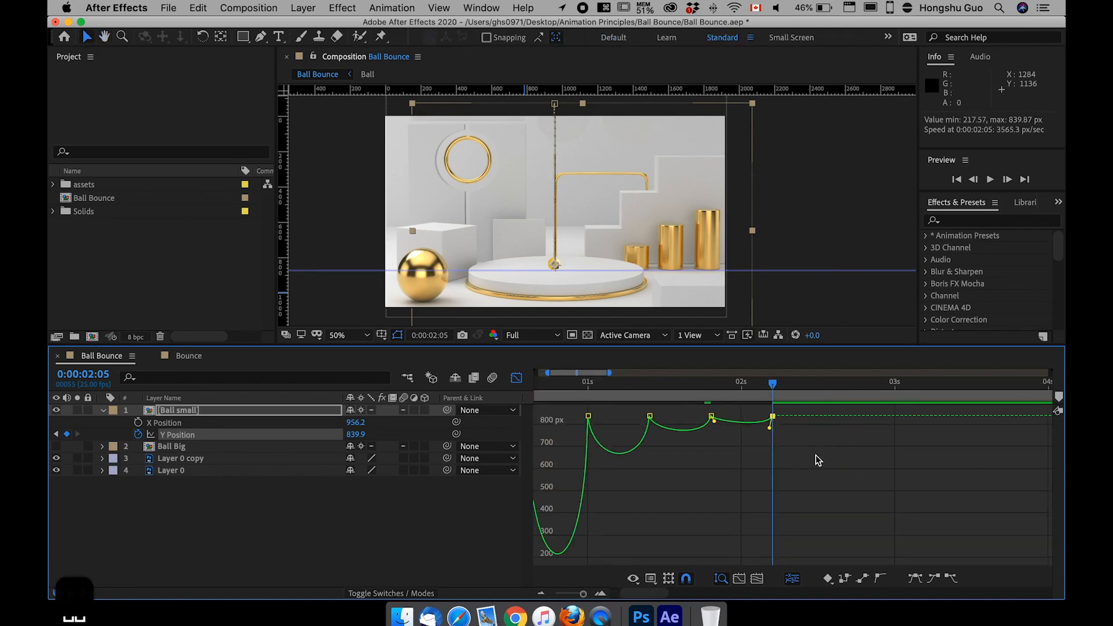
Step: Paste the contact keyframe at 0:00:02:15 and shape a very shallow fifth bounce peaking at about 830 px
key(shift+super+Right)
key(super+v)
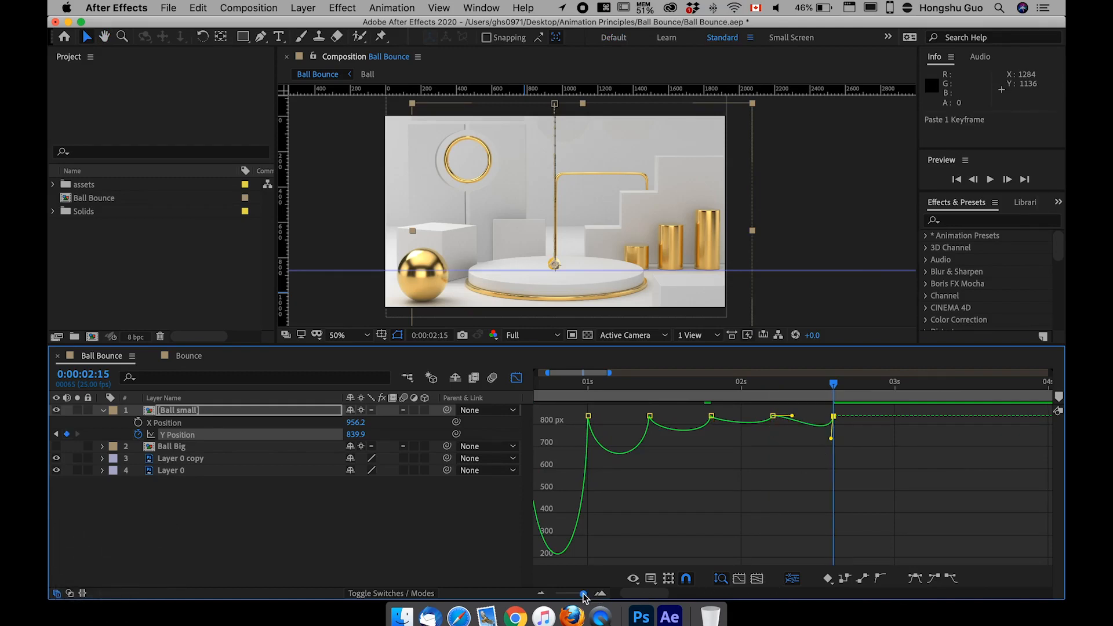
drag(583, 594, 586, 594)
drag(787, 555, 785, 432)
drag(686, 418, 635, 444)
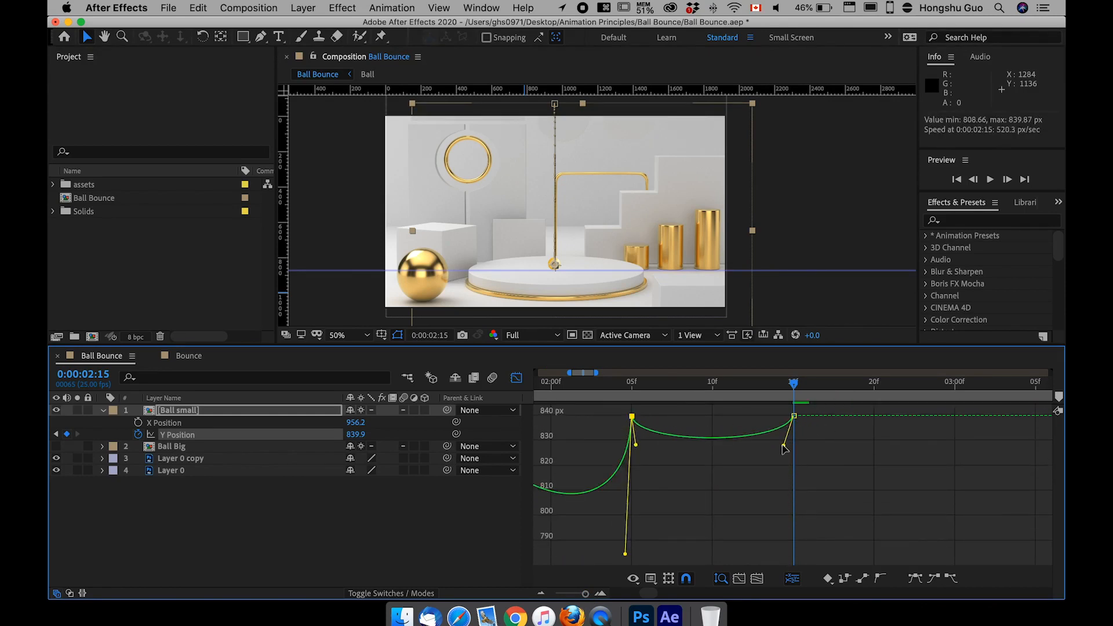
drag(783, 449, 791, 458)
click(632, 416)
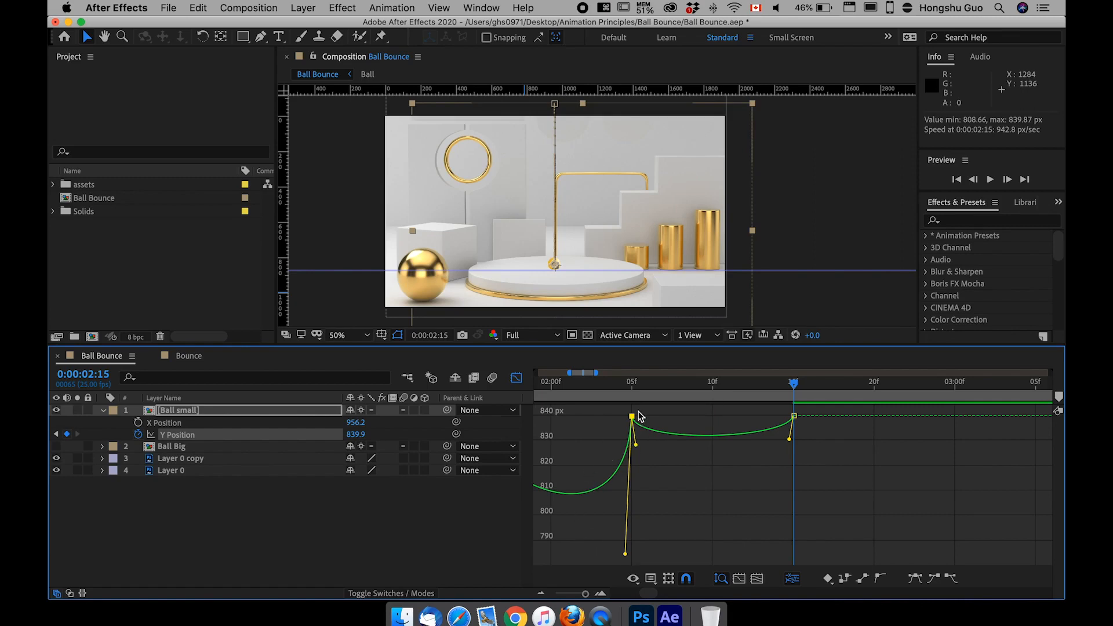
drag(636, 447, 639, 454)
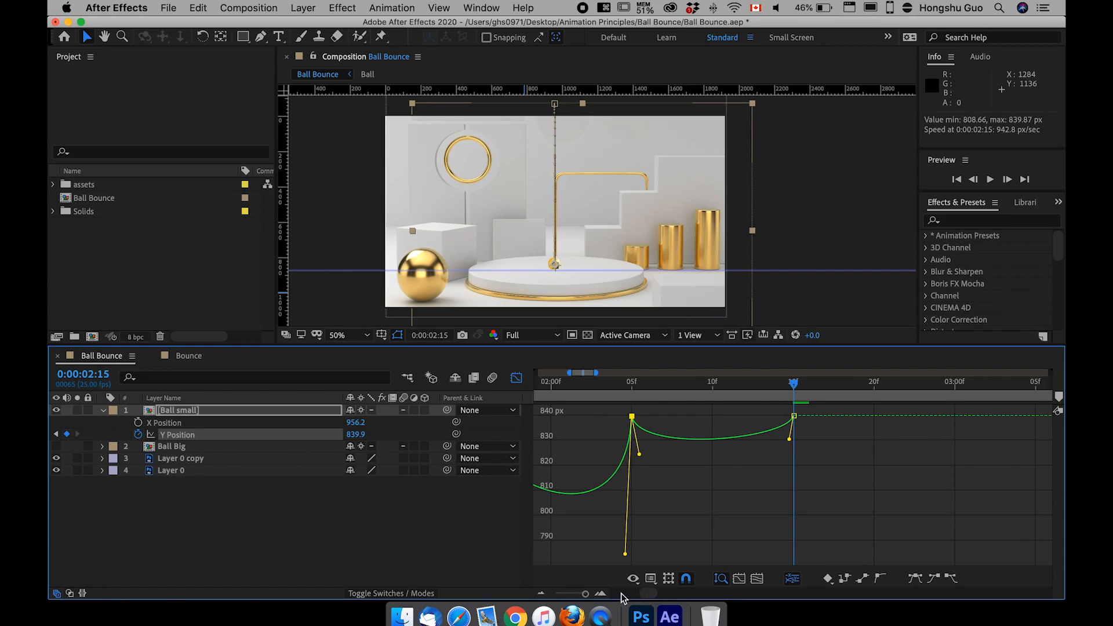
Step: Refine the handles between 0:00:01:20 and 0:00:02:05 so the fourth bounce forms an even arc
drag(589, 592, 584, 593)
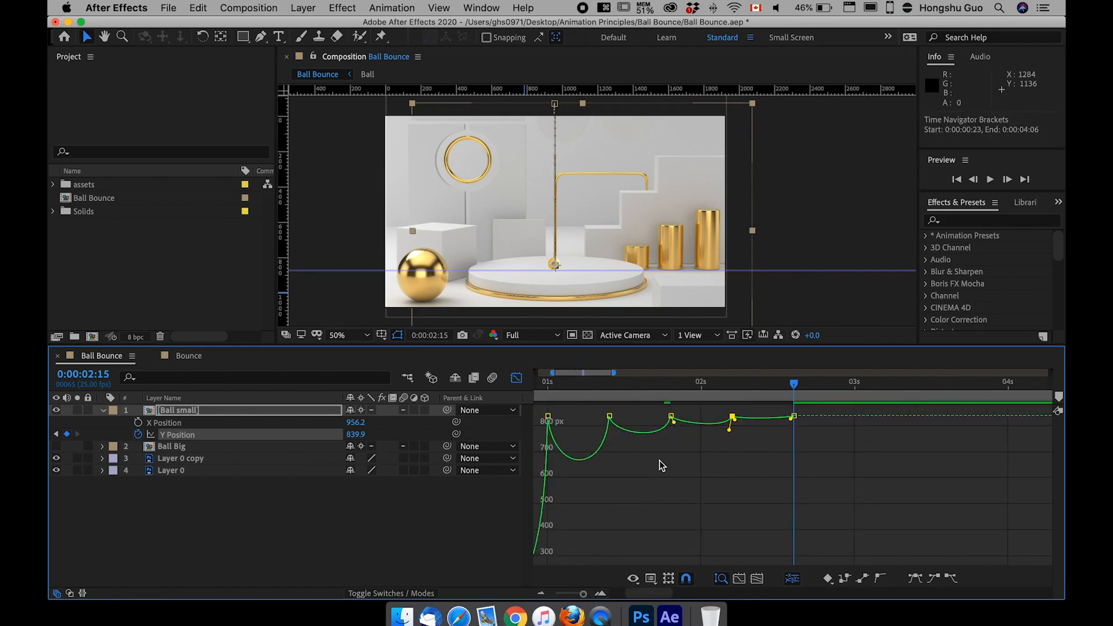
key(z)
drag(653, 405, 740, 429)
key(v)
drag(652, 464, 651, 469)
drag(979, 490, 983, 460)
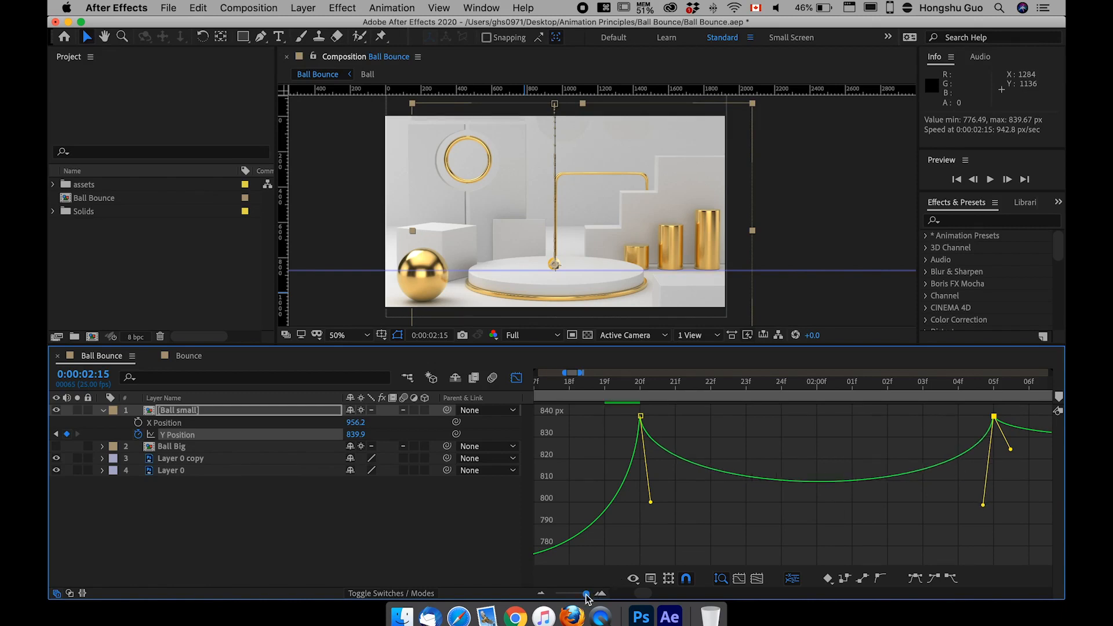
Step: Fit the complete Y Position curve in view and preview the bounce animation from the start
drag(587, 595, 583, 594)
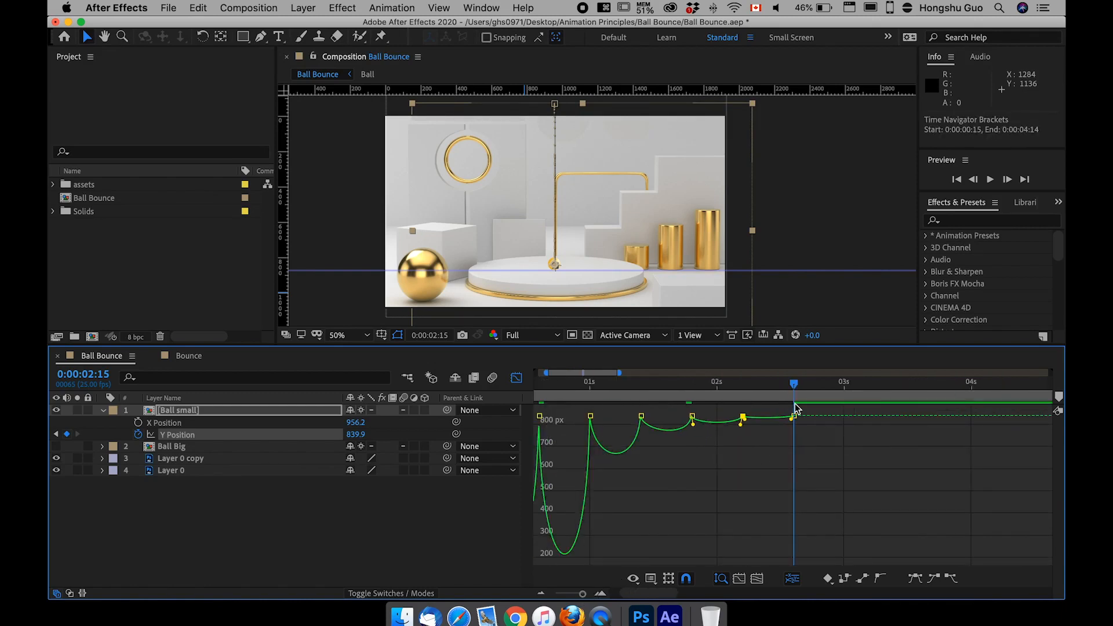
drag(706, 488, 778, 482)
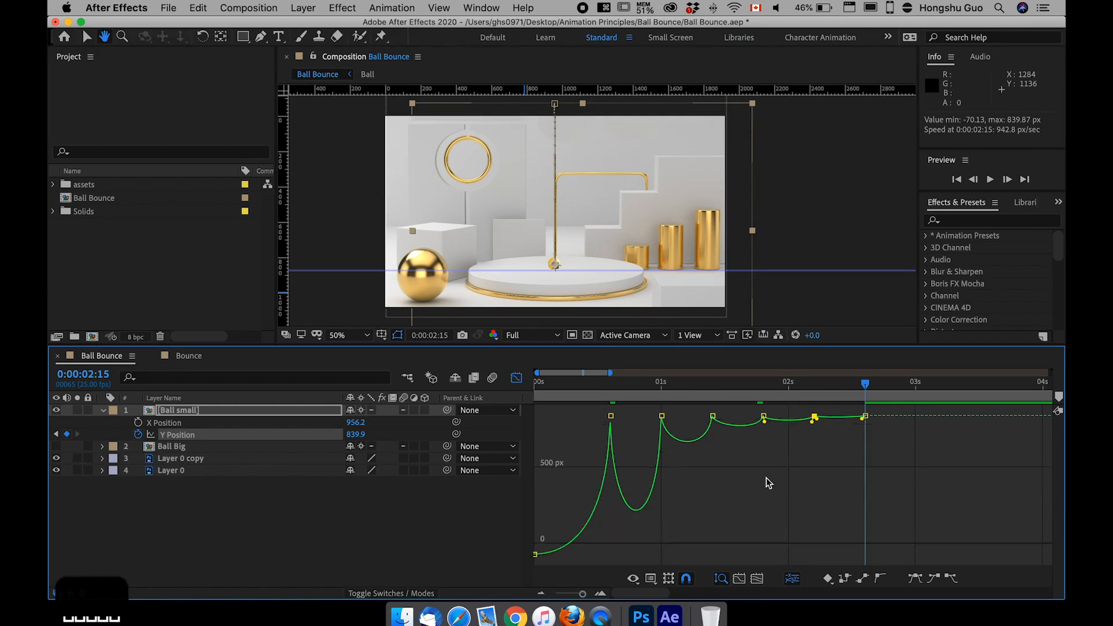
click(755, 579)
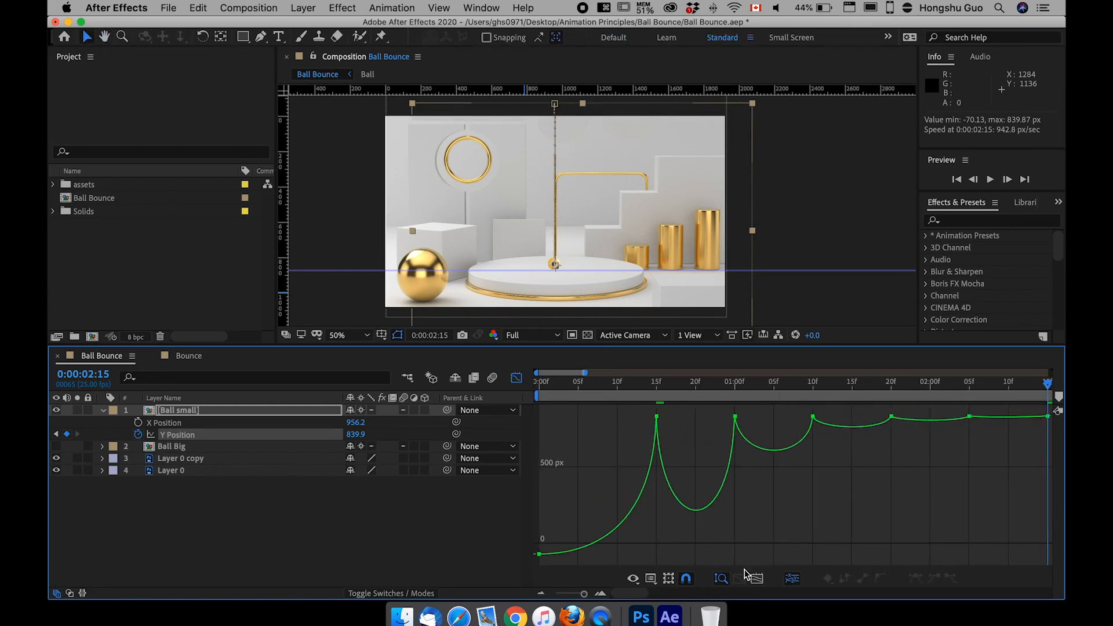
drag(587, 594, 581, 594)
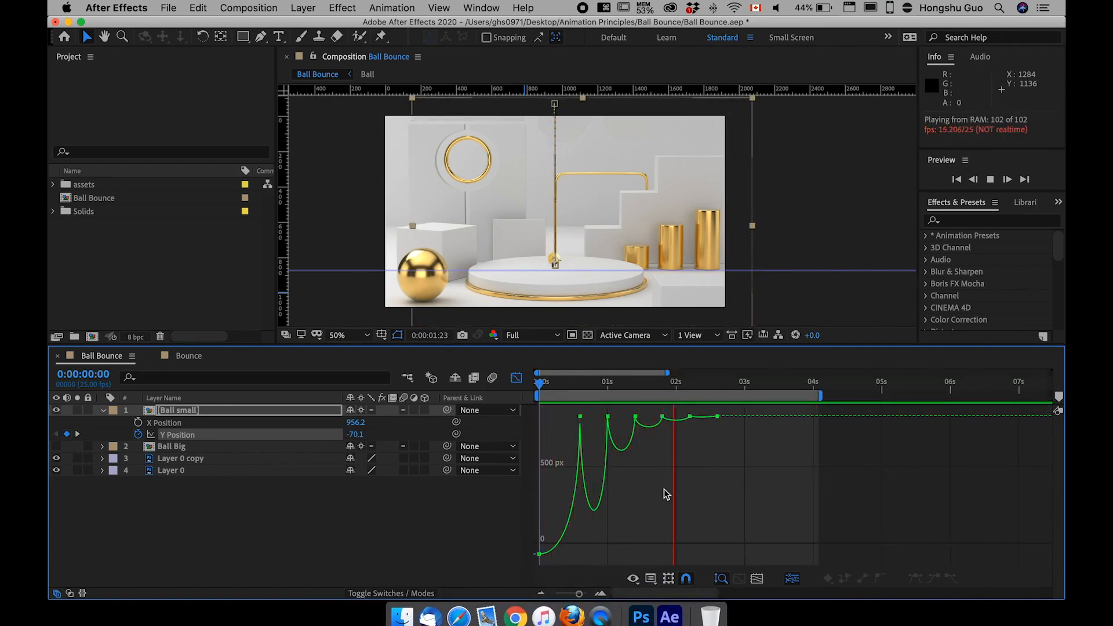
Step: Check the Y Position keyframes in the layer-bar view, reopen their value graph, and move the current time to 0:00:01:04
click(435, 524)
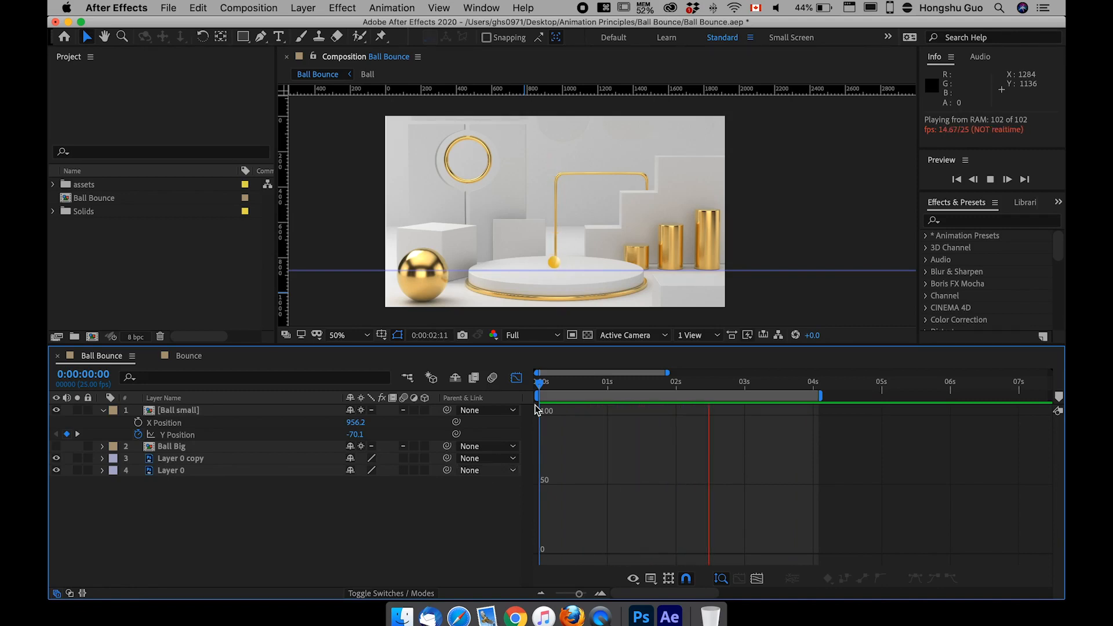
click(517, 378)
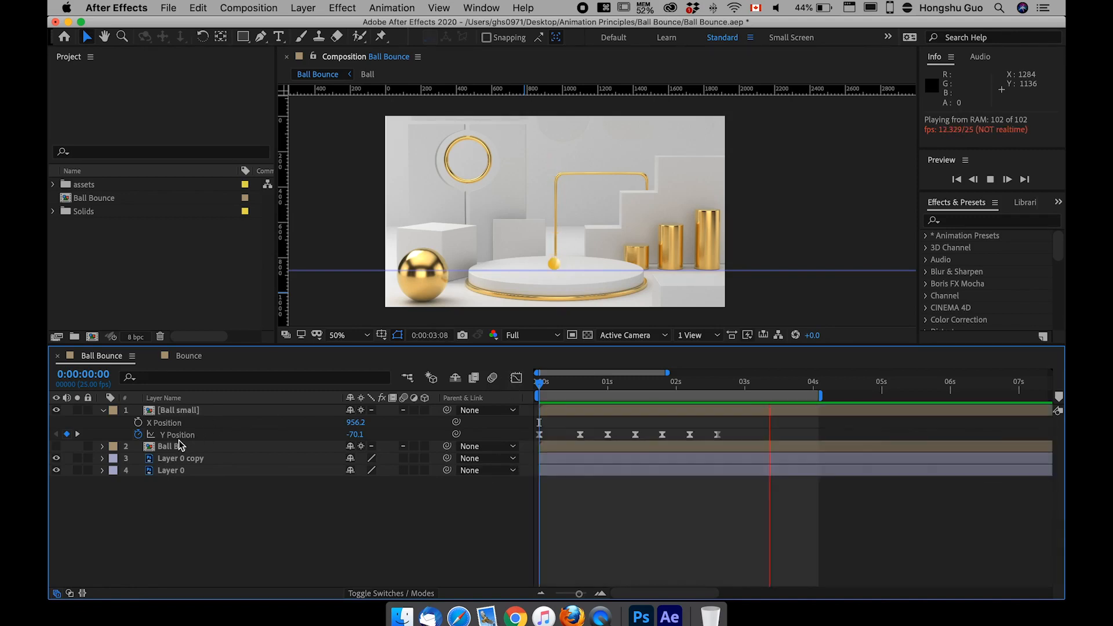
click(179, 447)
click(258, 435)
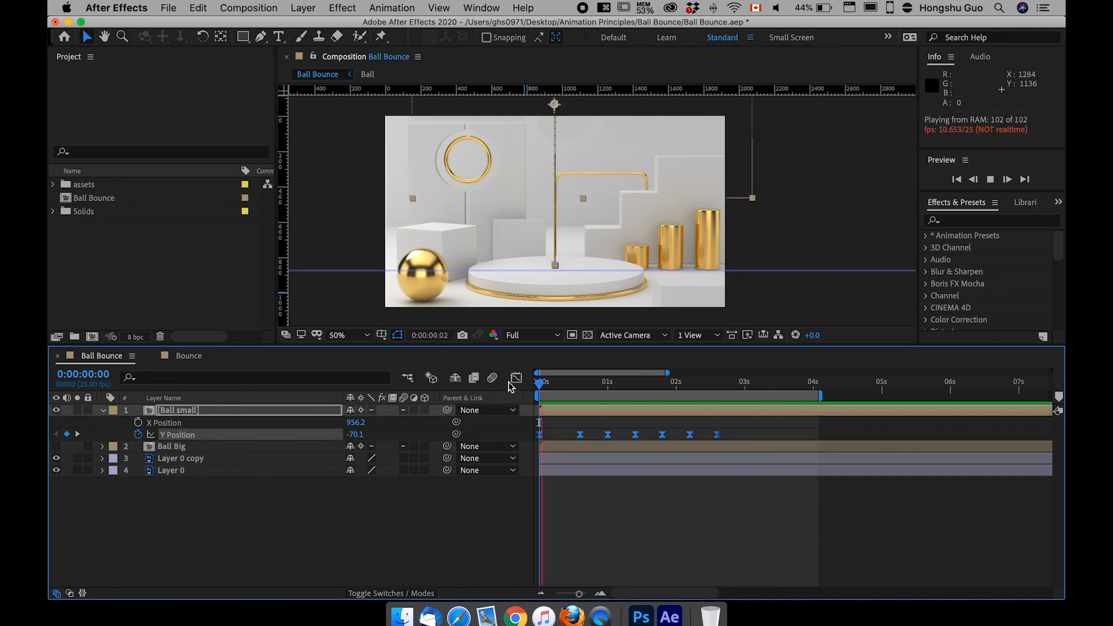
click(516, 380)
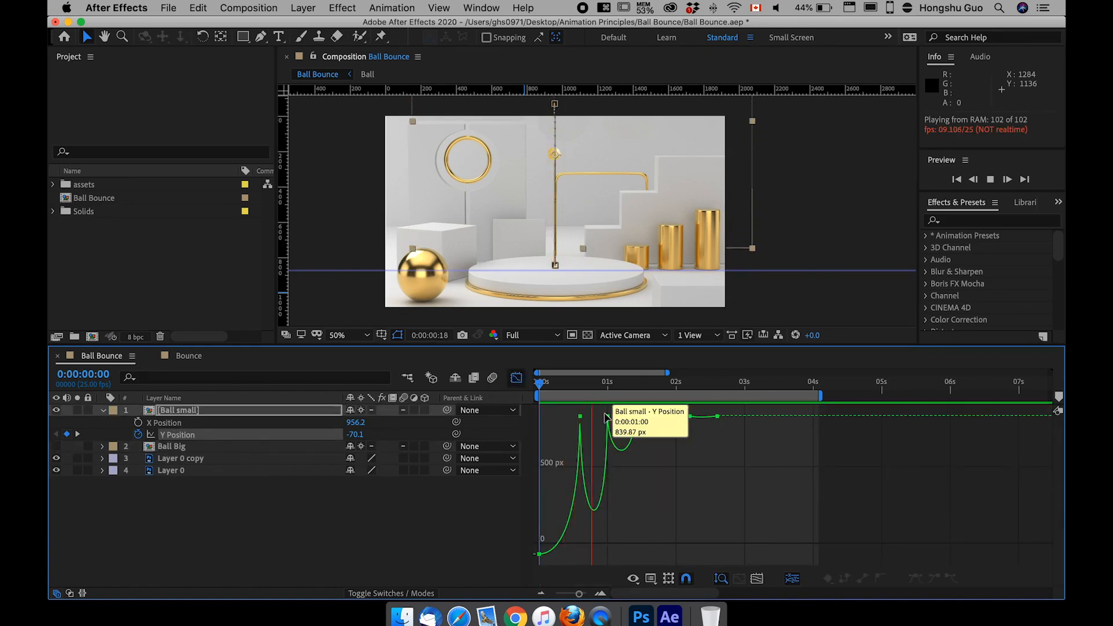
click(617, 385)
drag(618, 385, 619, 386)
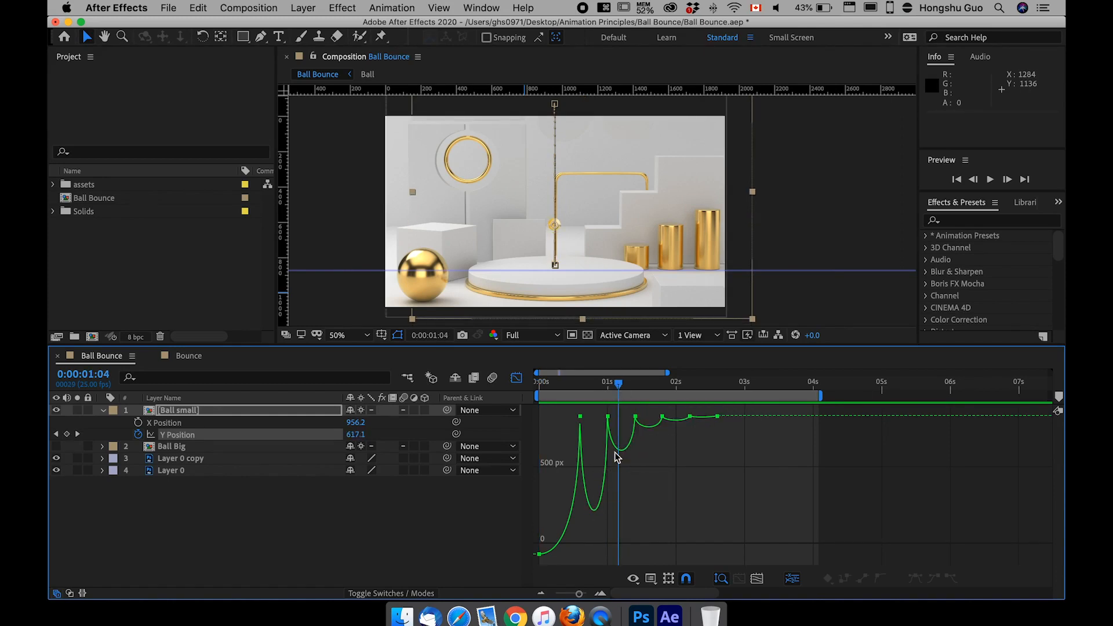
Step: Lengthen the Y Position handles between 0:00:01:00 and 0:00:02:05 so the second, third and fourth bounces rise higher
click(601, 417)
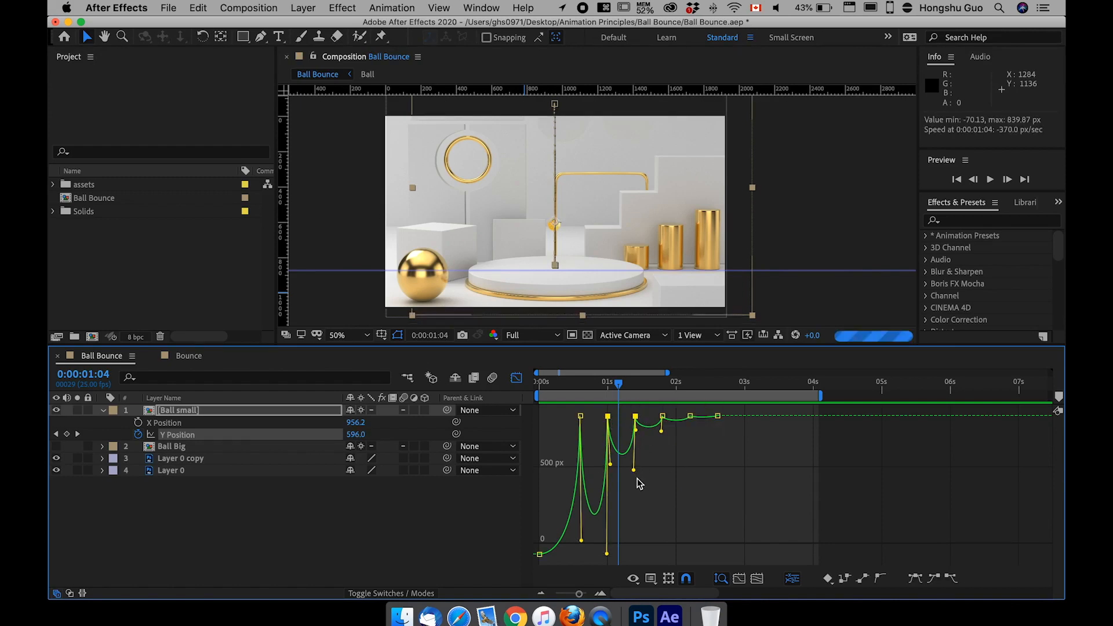
key(super+z)
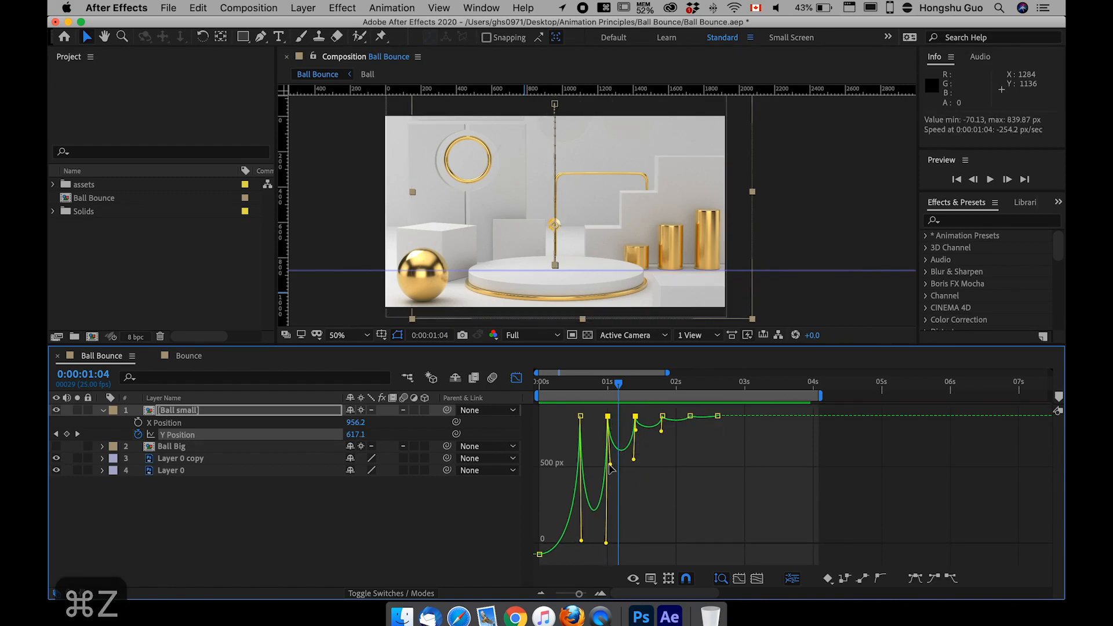
drag(610, 465, 618, 524)
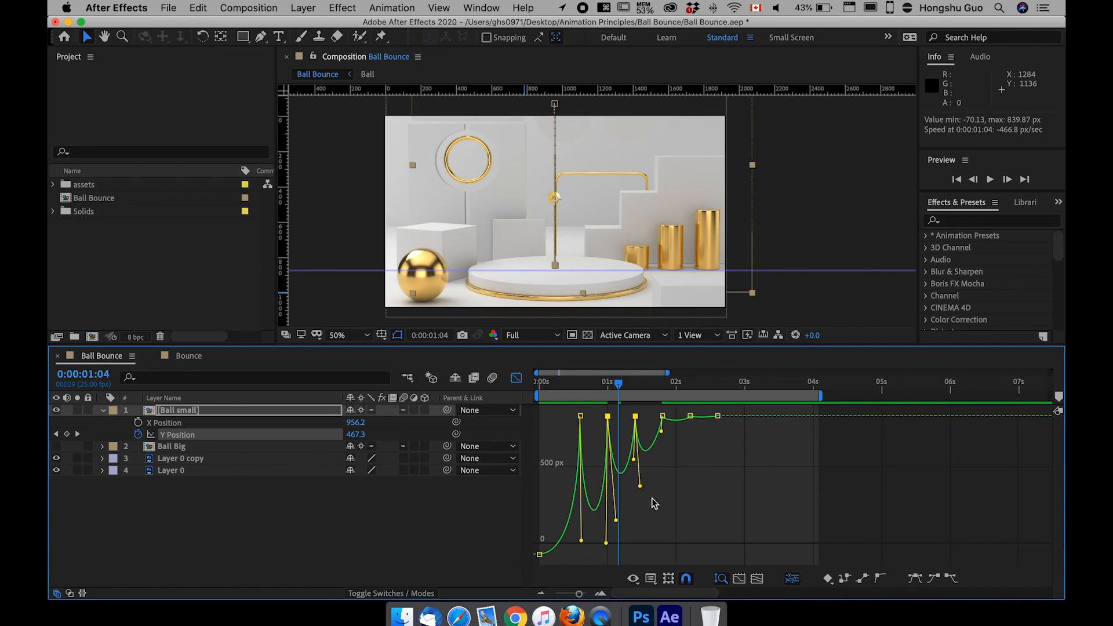
click(635, 416)
drag(661, 432, 641, 470)
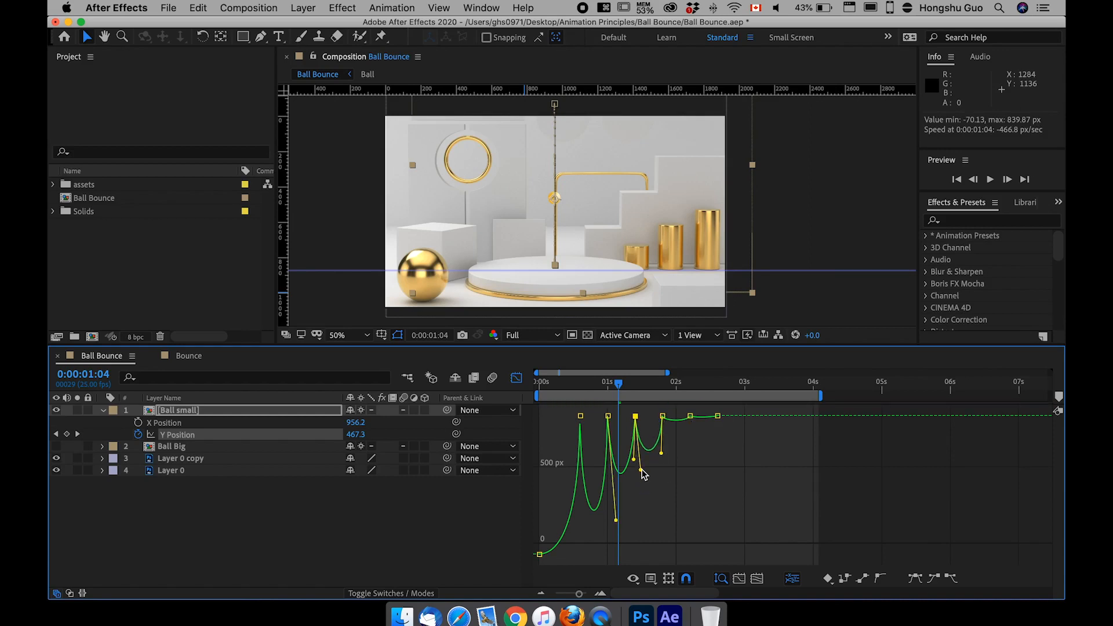
click(662, 416)
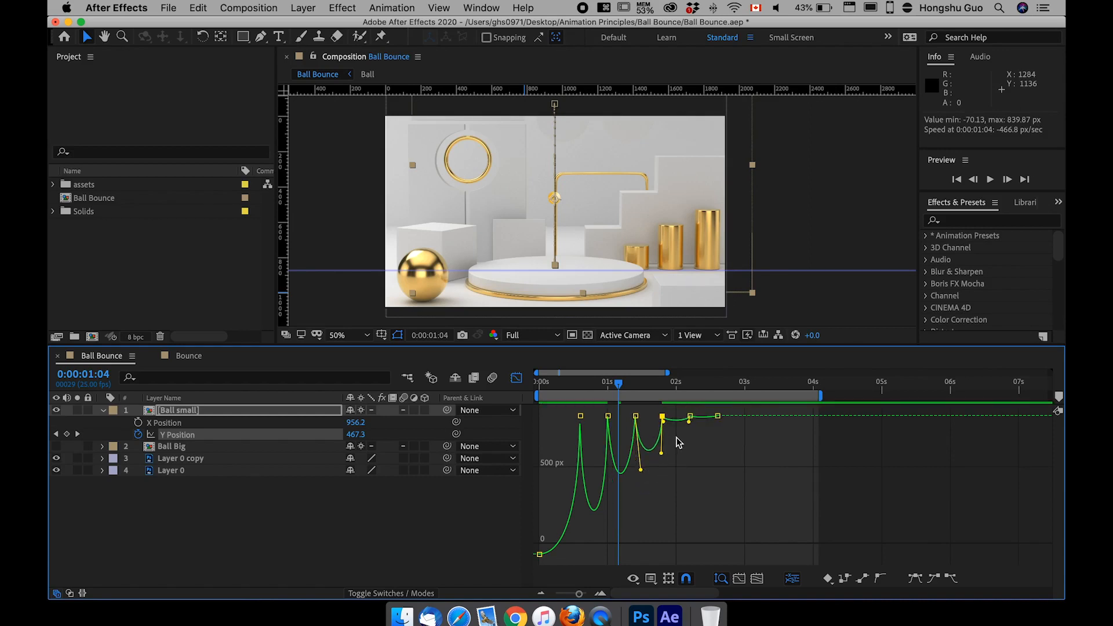
drag(664, 422, 693, 436)
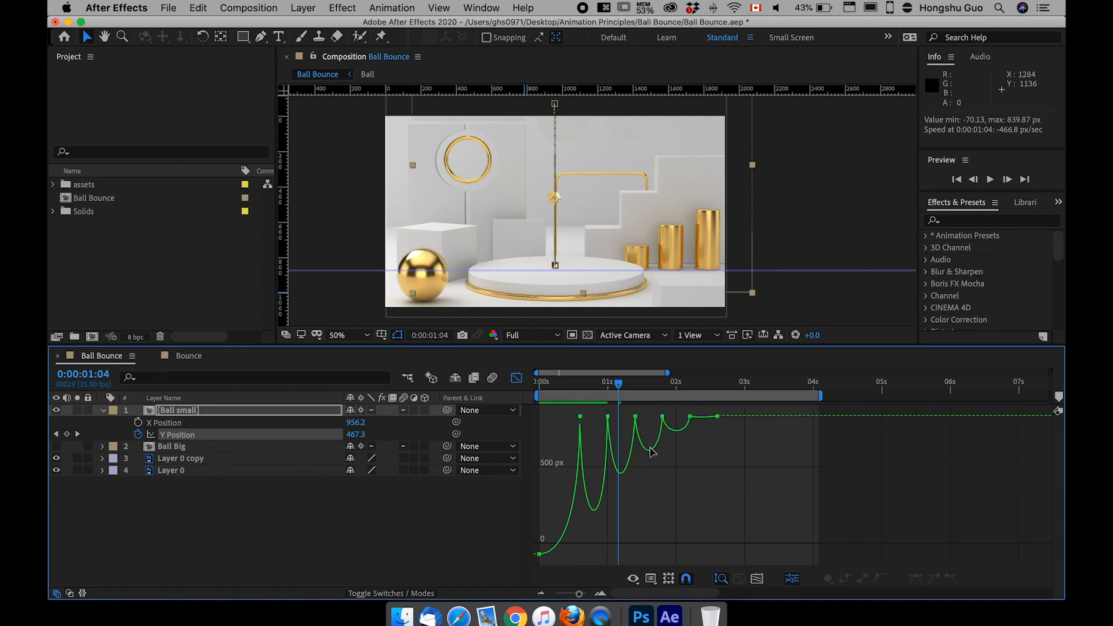
Step: Fine-tune the handles of the second, third and fifth bounces so their peaks decay gradually, and preview the animation from the start
click(635, 416)
drag(642, 470, 642, 464)
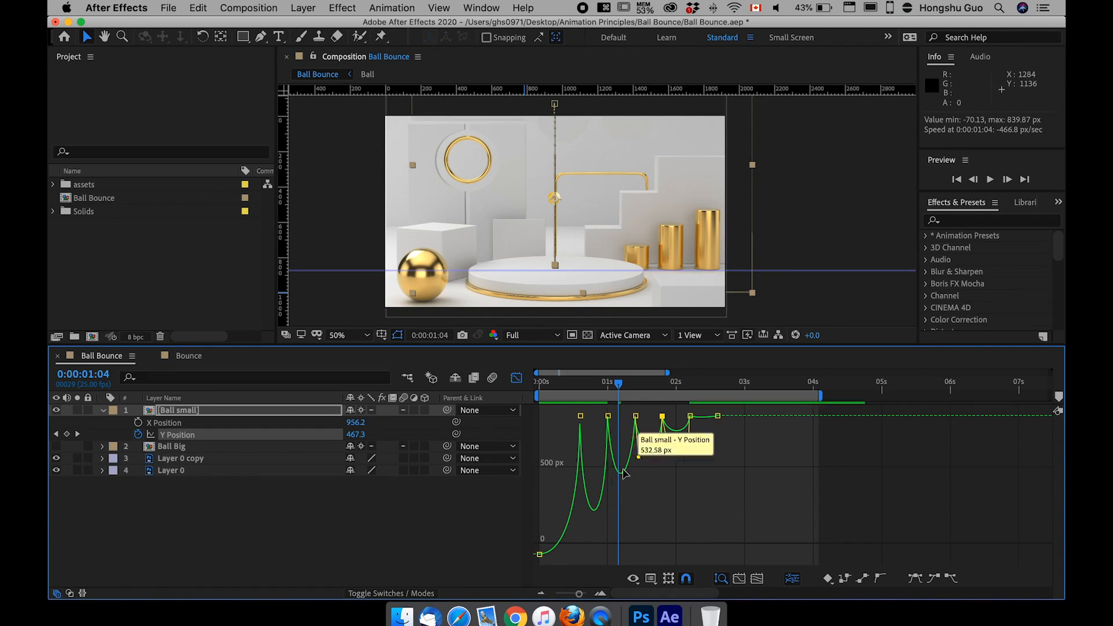
click(607, 416)
drag(616, 521, 615, 506)
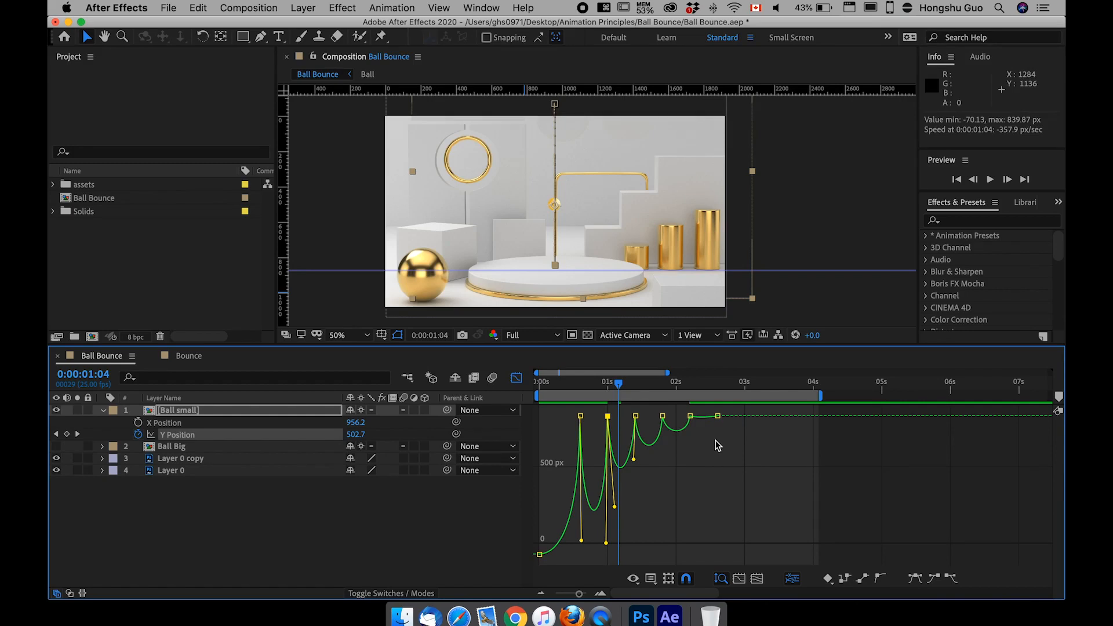
click(690, 417)
click(645, 449)
key(space)
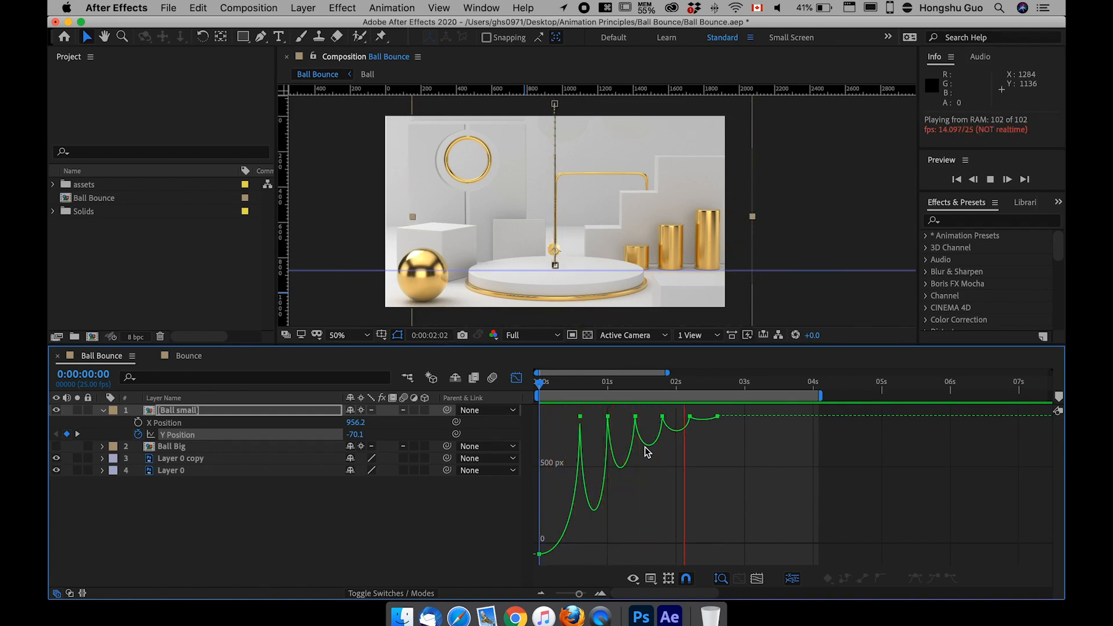
click(447, 536)
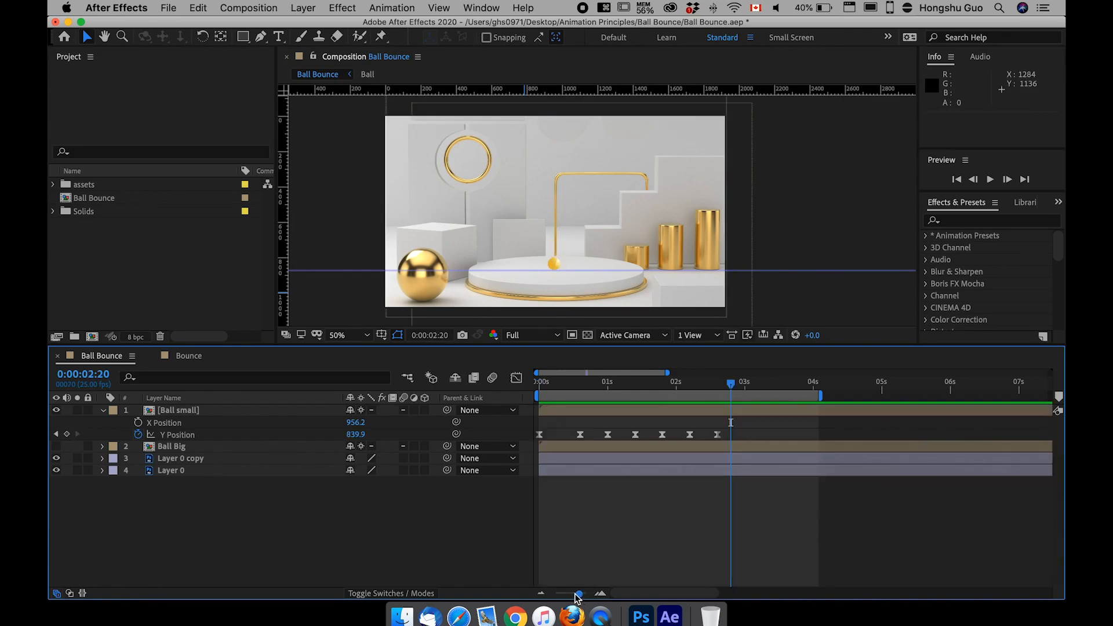
Step: Try compressing all Y Position keyframes proportionally so the last one lands at about 0:00:02:00, and preview the faster bounce
drag(579, 593, 577, 593)
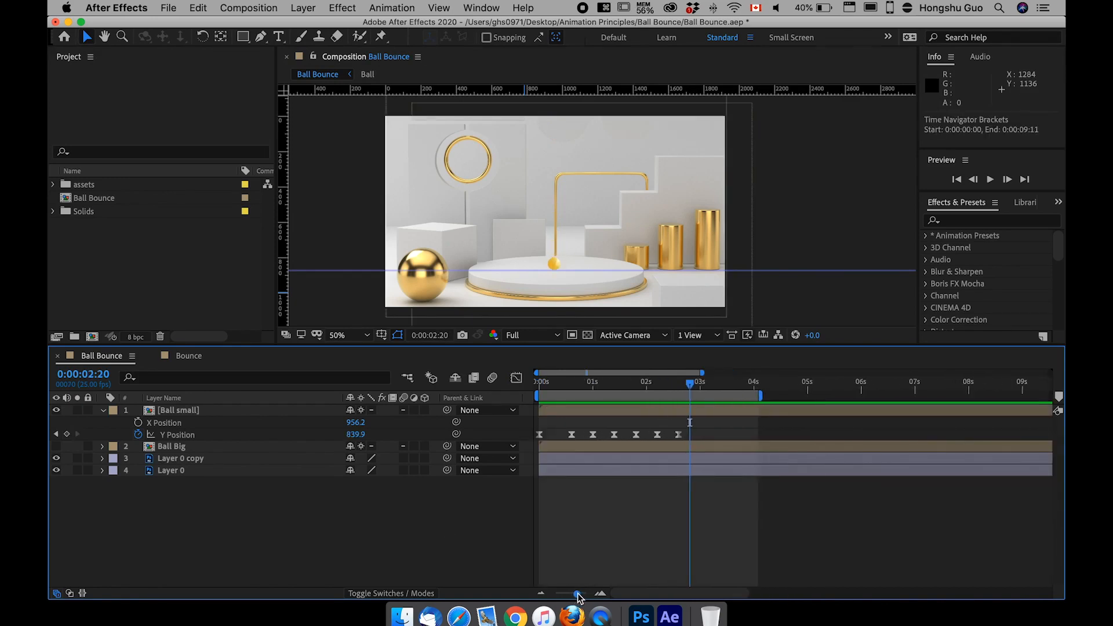
drag(692, 447, 533, 428)
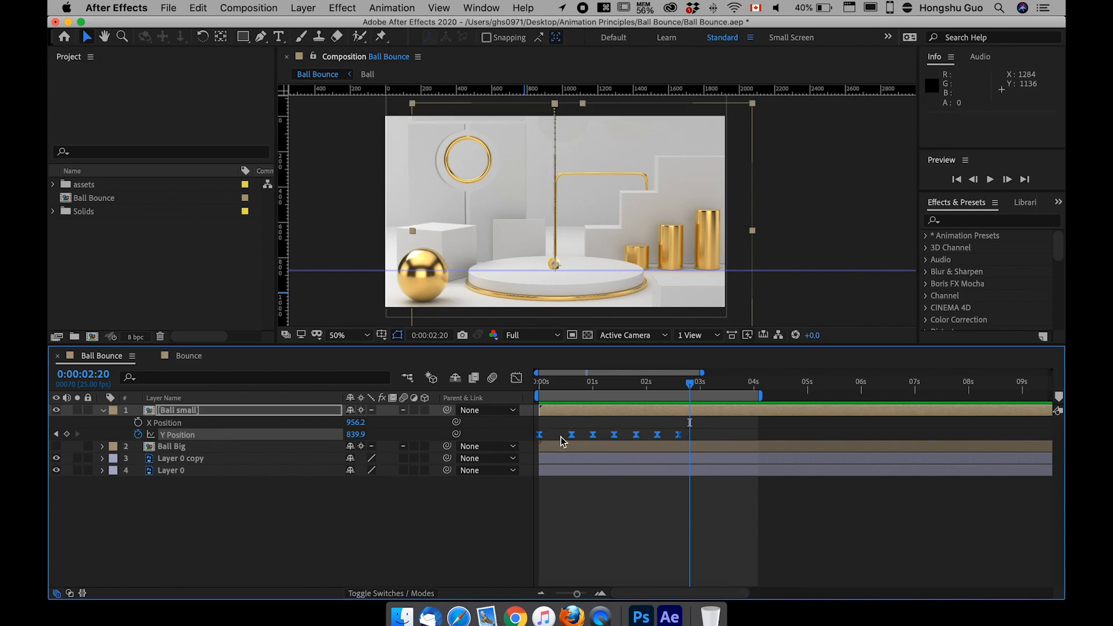
drag(678, 435, 648, 436)
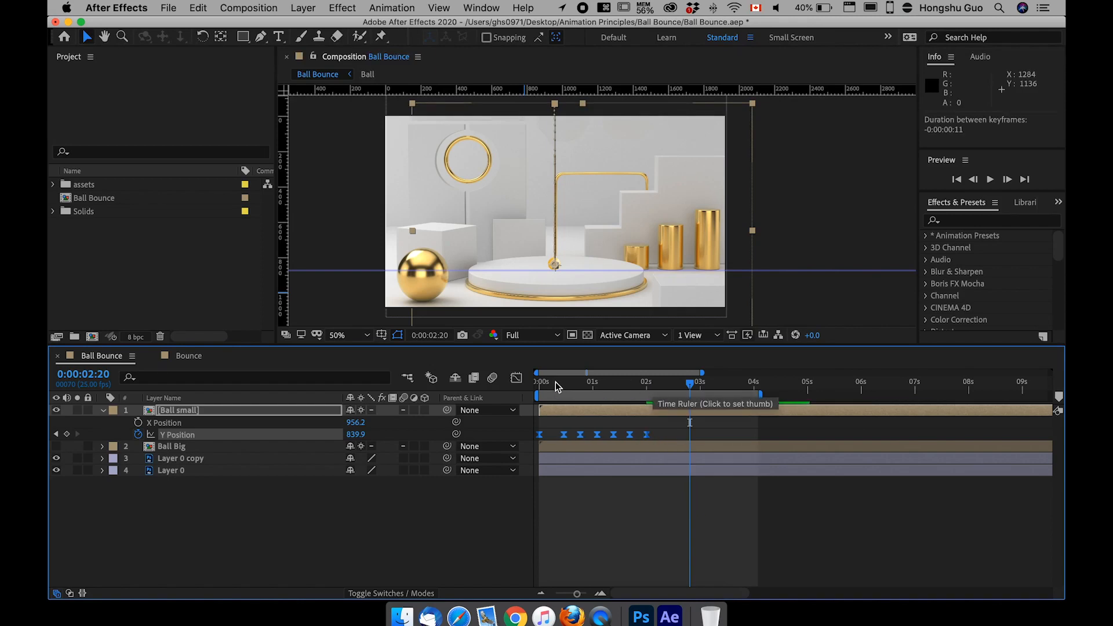
click(538, 383)
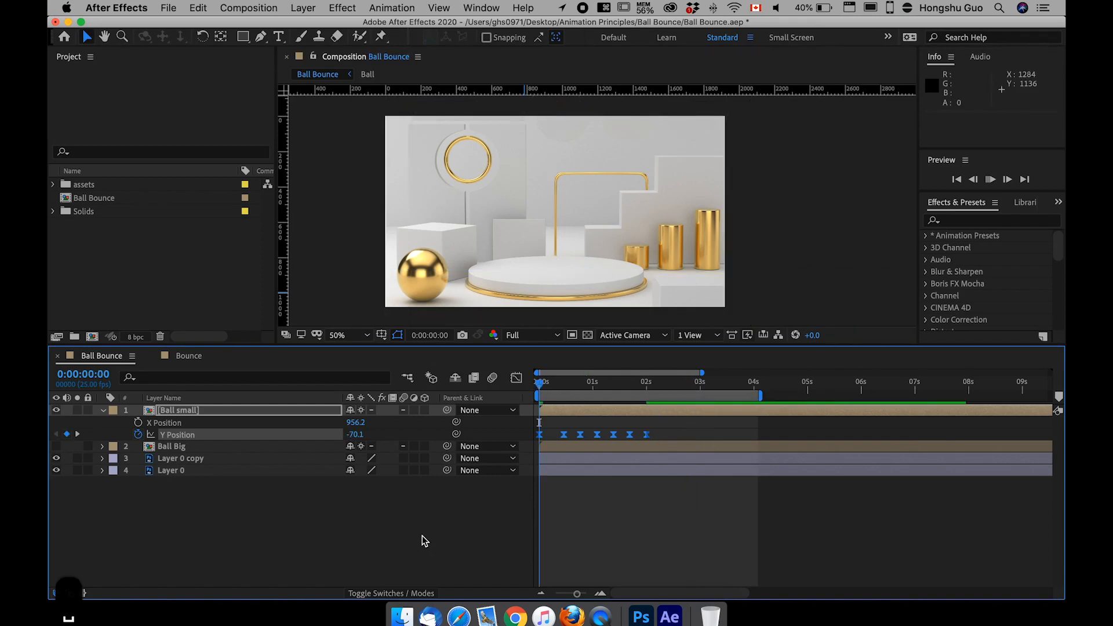
key(space)
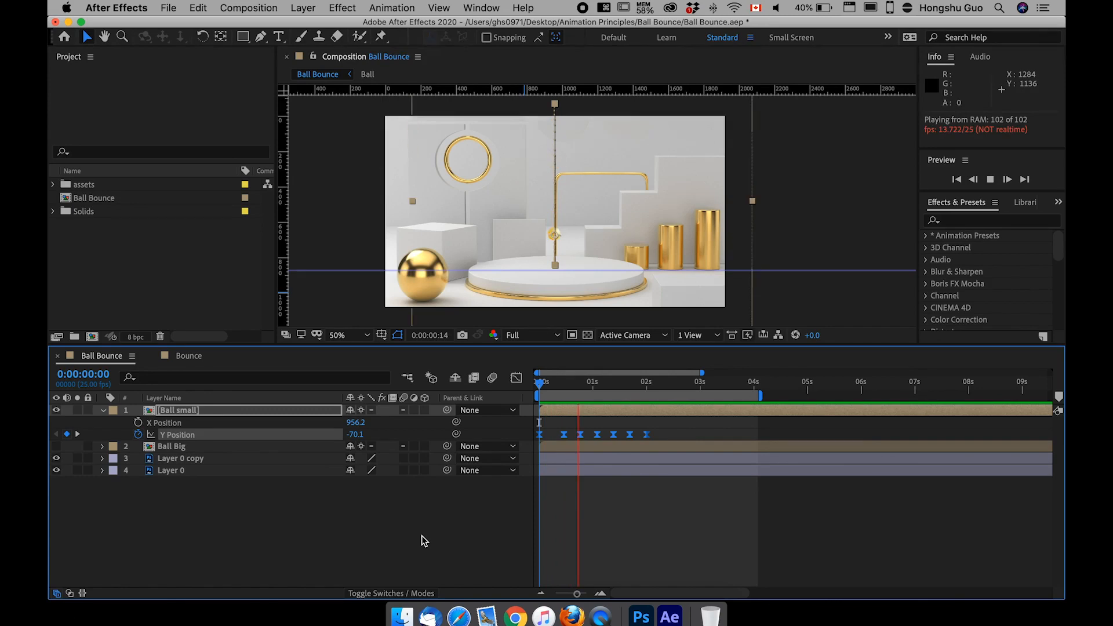
click(422, 536)
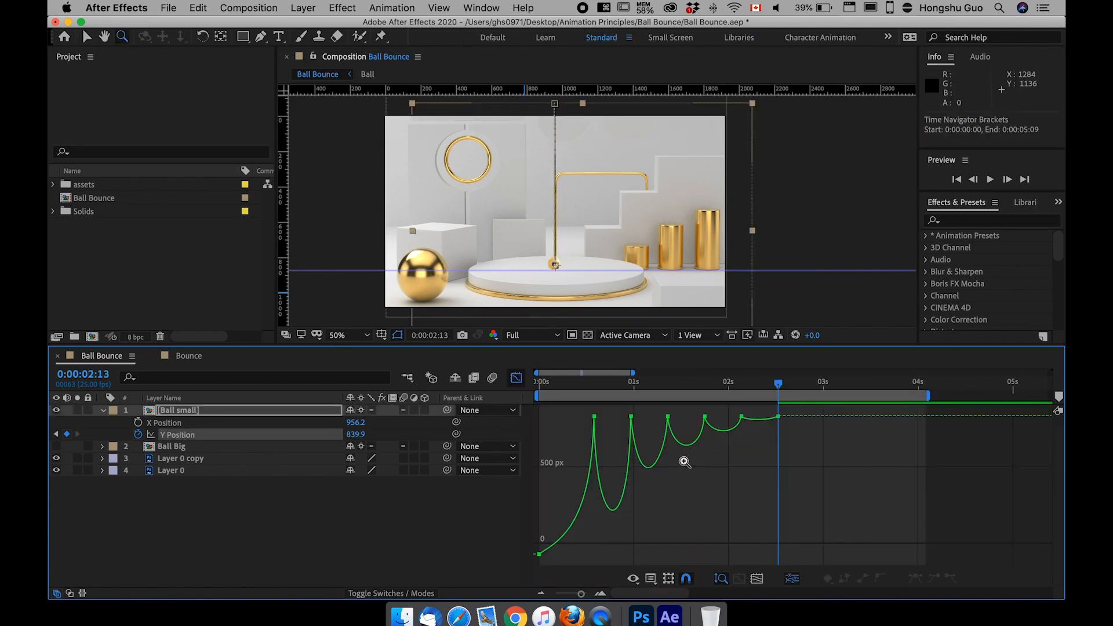
Step: Move the current time to the last bounce keyframe at 0:00:02:13, deselect the layer, and save the project
key(v)
drag(540, 387, 778, 384)
click(240, 512)
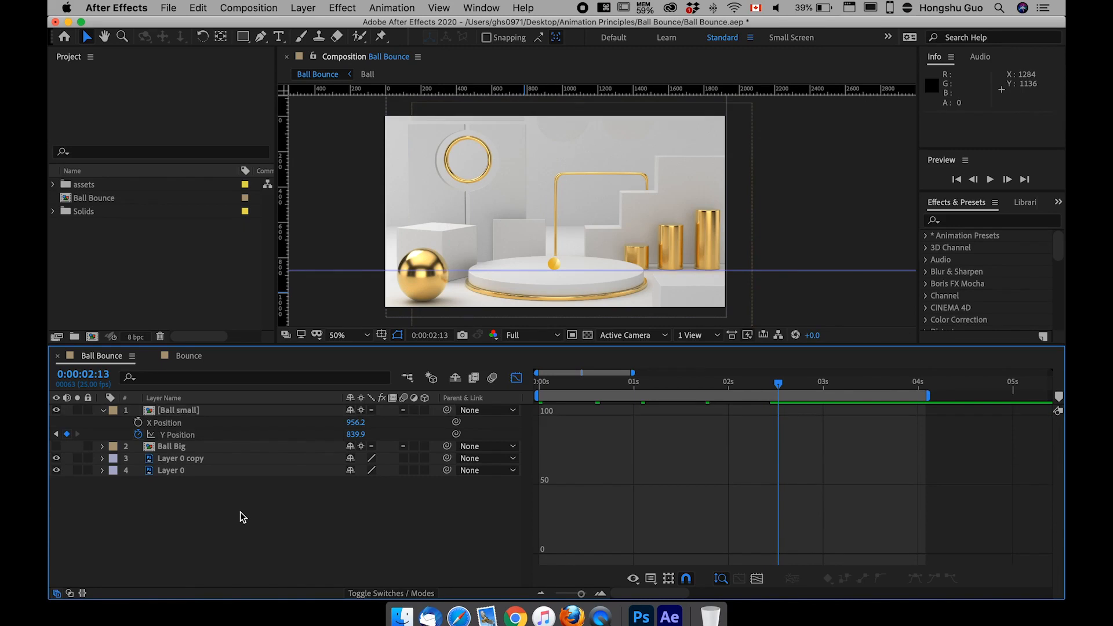
key(super+s)
Step: Hide the Ball small layer and make the Ball Big layer visible
click(180, 409)
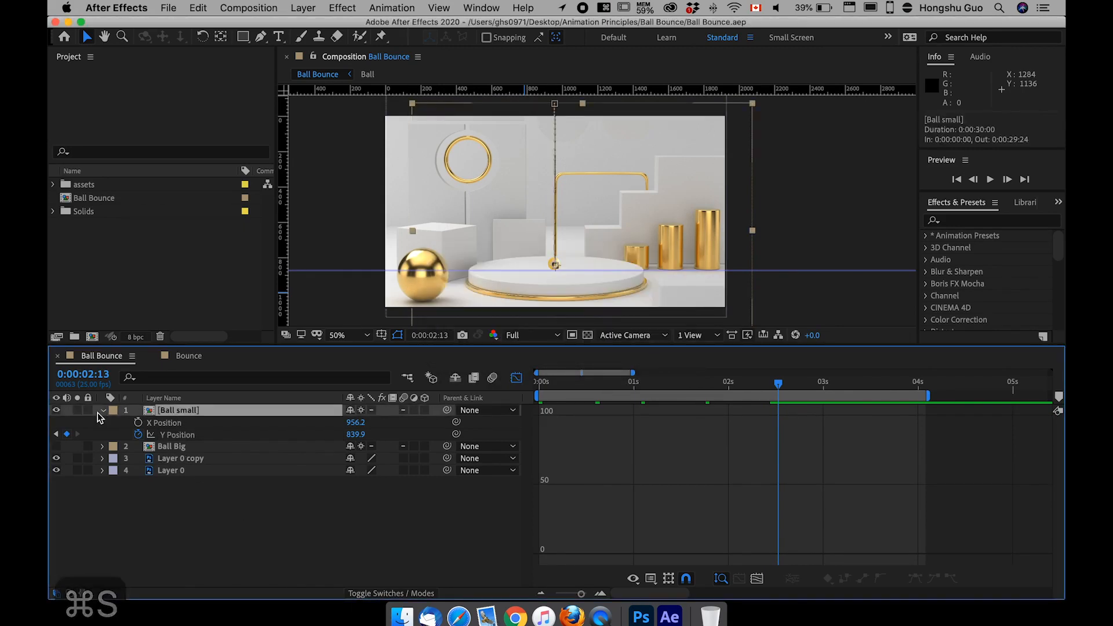
click(56, 411)
click(57, 410)
key(super+Down)
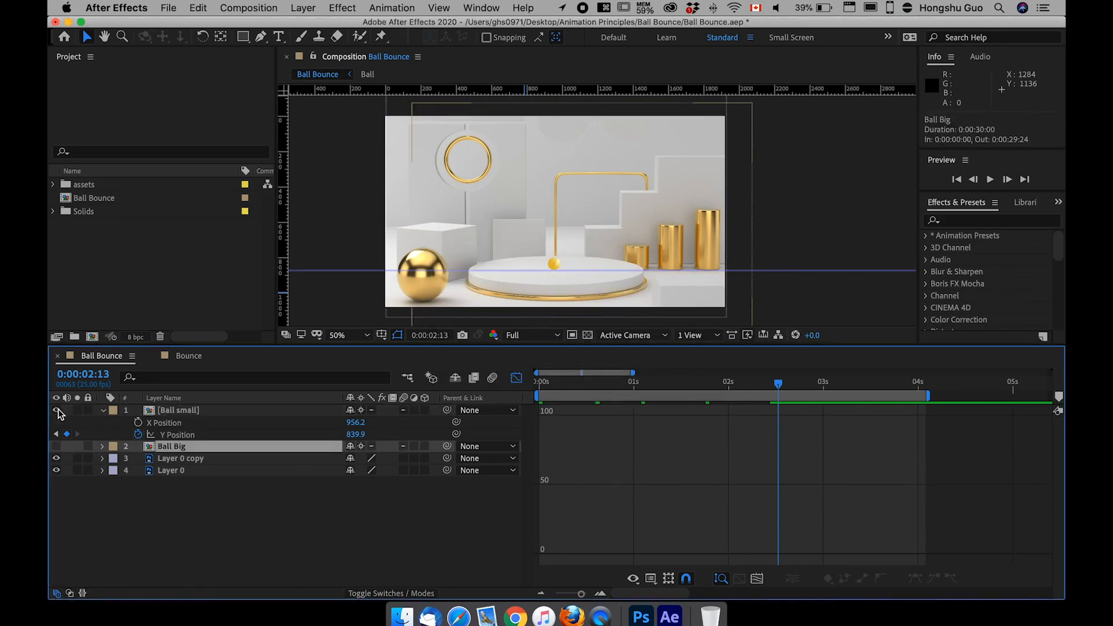
click(56, 410)
click(57, 446)
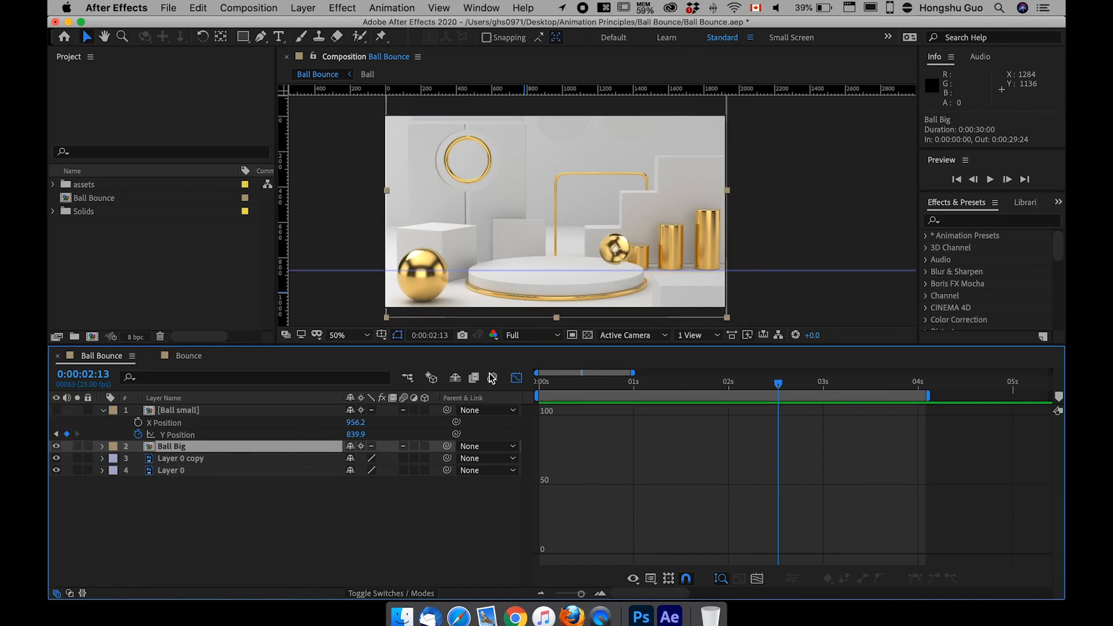
Step: Place the big ball at the middle of the podium at about 948.5, 788.9 and separate its Position dimensions
drag(601, 254, 558, 257)
drag(558, 382, 377, 383)
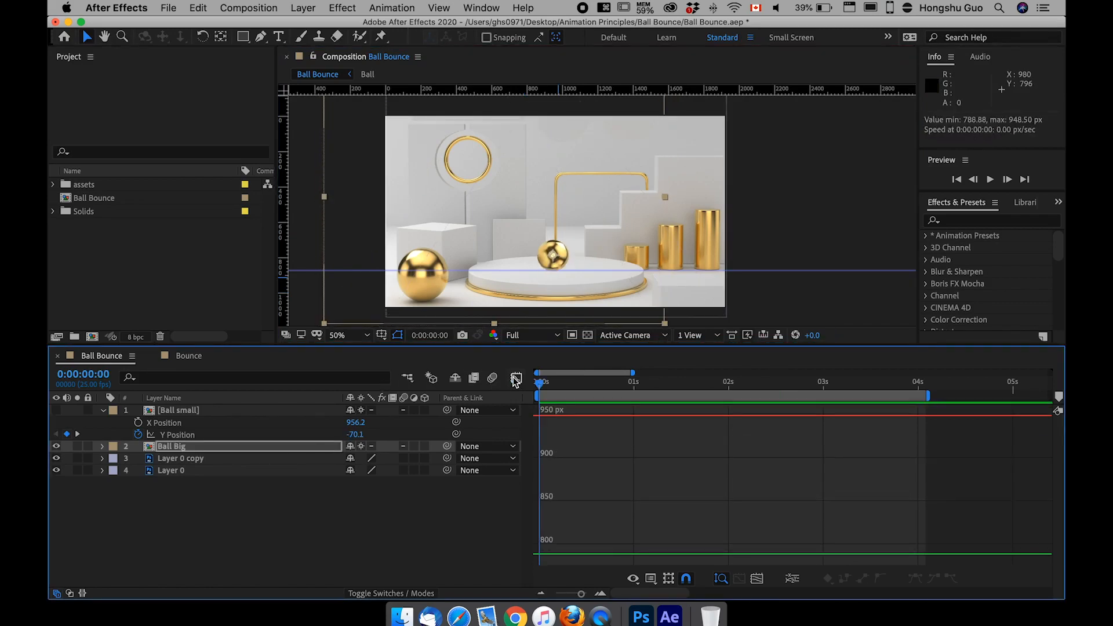
click(515, 379)
key(p)
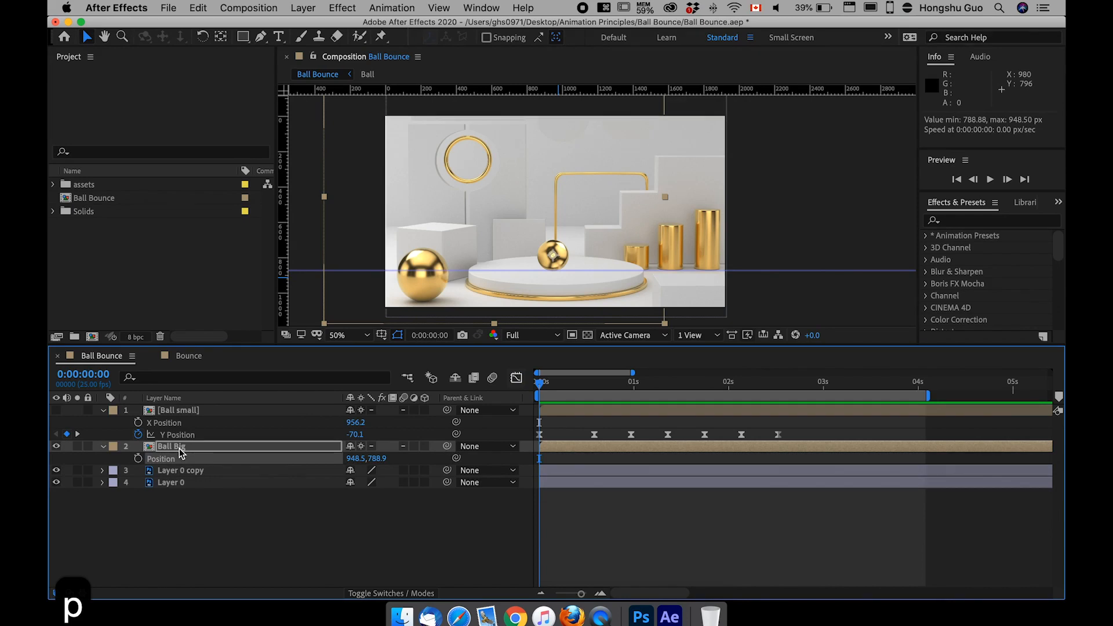
right_click(166, 464)
click(196, 464)
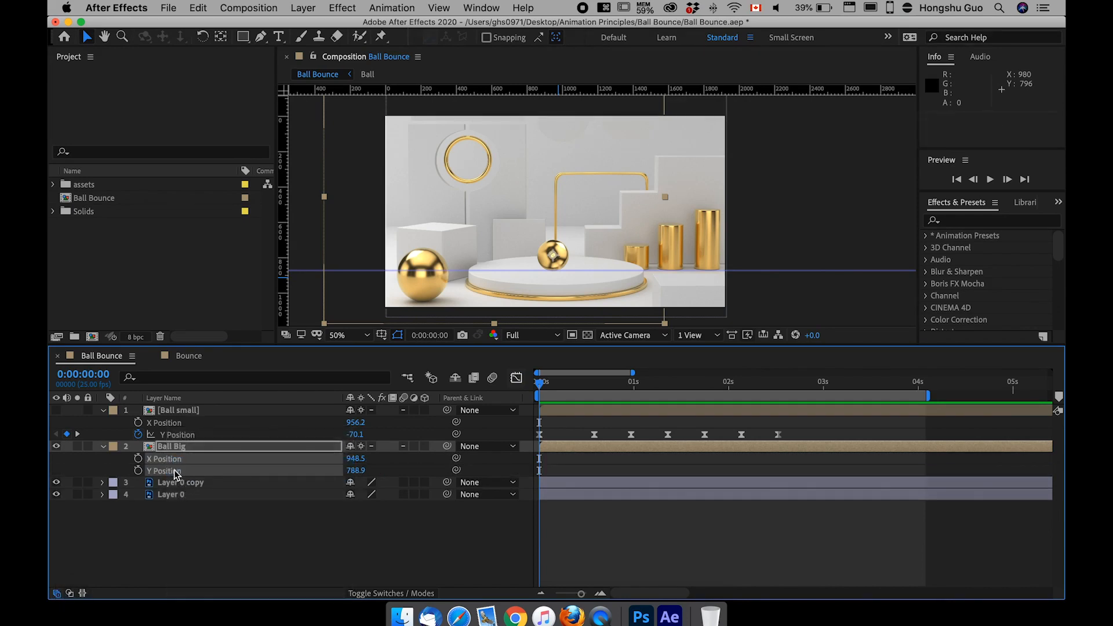
Step: Keyframe Ball Big's podium contact on Y Position at 0:00:00:15 and set Y Position to about -103 px at 0:00:00:00
click(138, 470)
click(593, 388)
drag(540, 470, 594, 470)
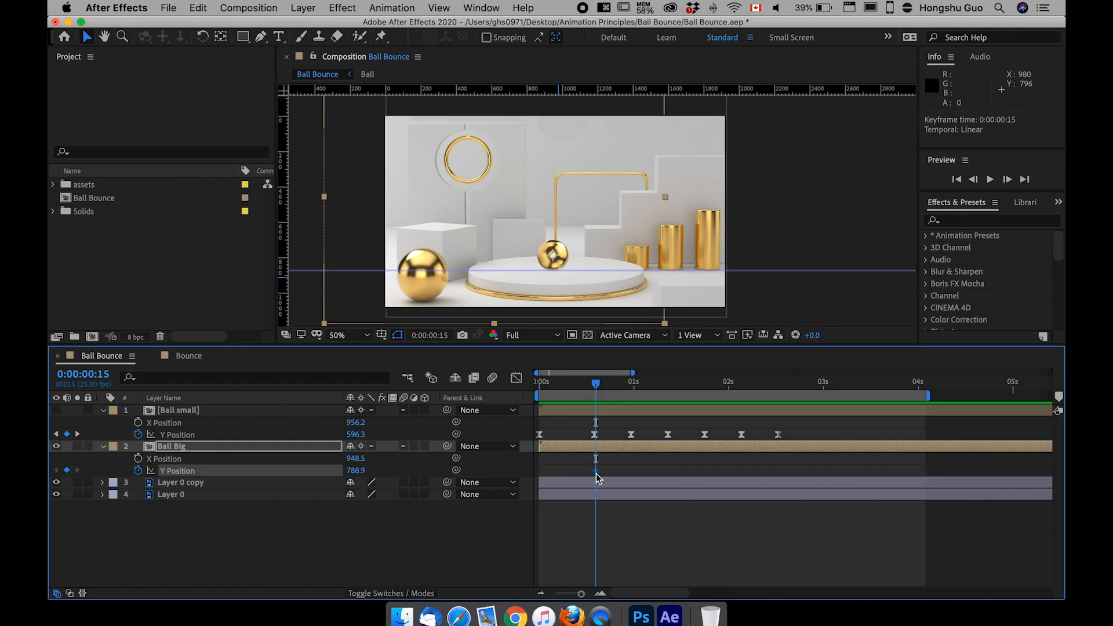
key(Home)
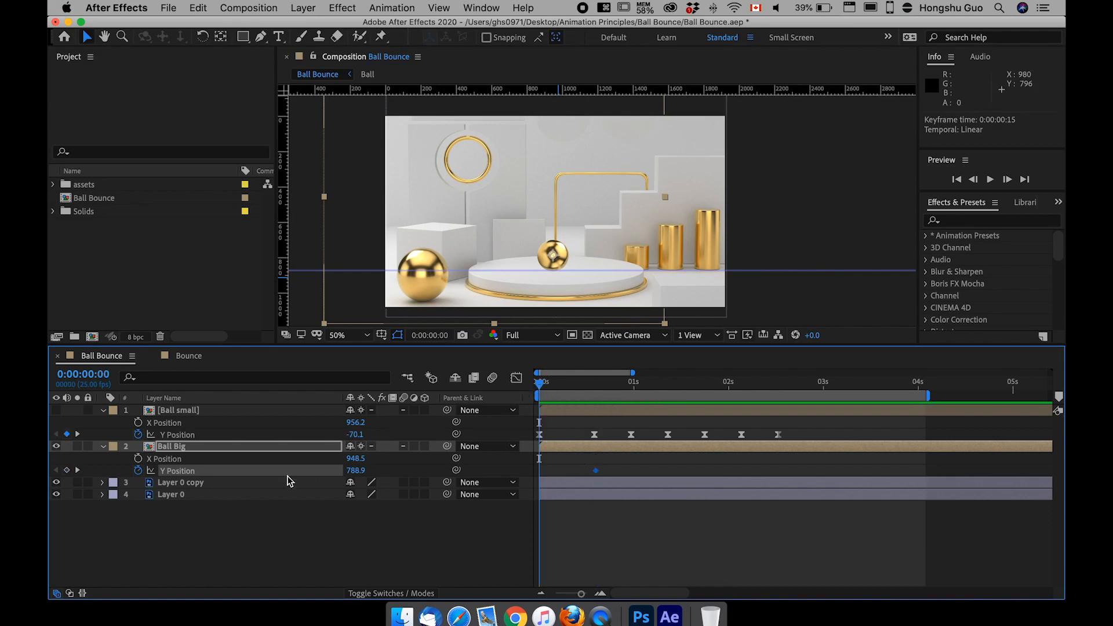
drag(358, 475, 320, 471)
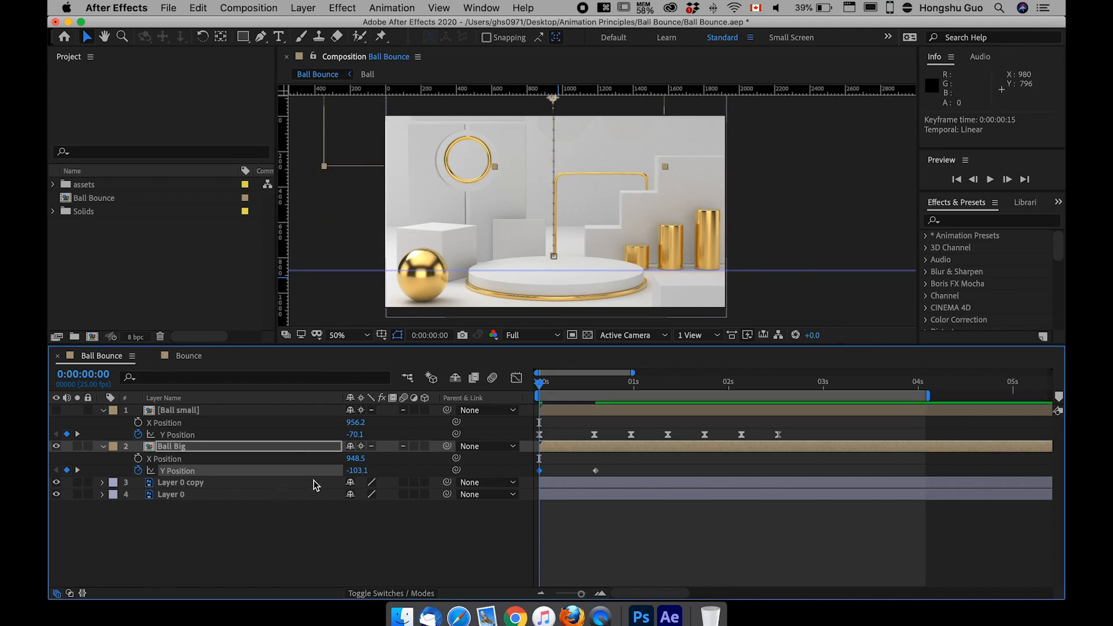
Step: Copy Ball Big's contact keyframe at 0:00:00:15 and paste it at 0:00:00:24, about 0:00:01:09 and 0:00:01:18
drag(561, 384, 621, 385)
click(595, 470)
key(super+c)
key(super+v)
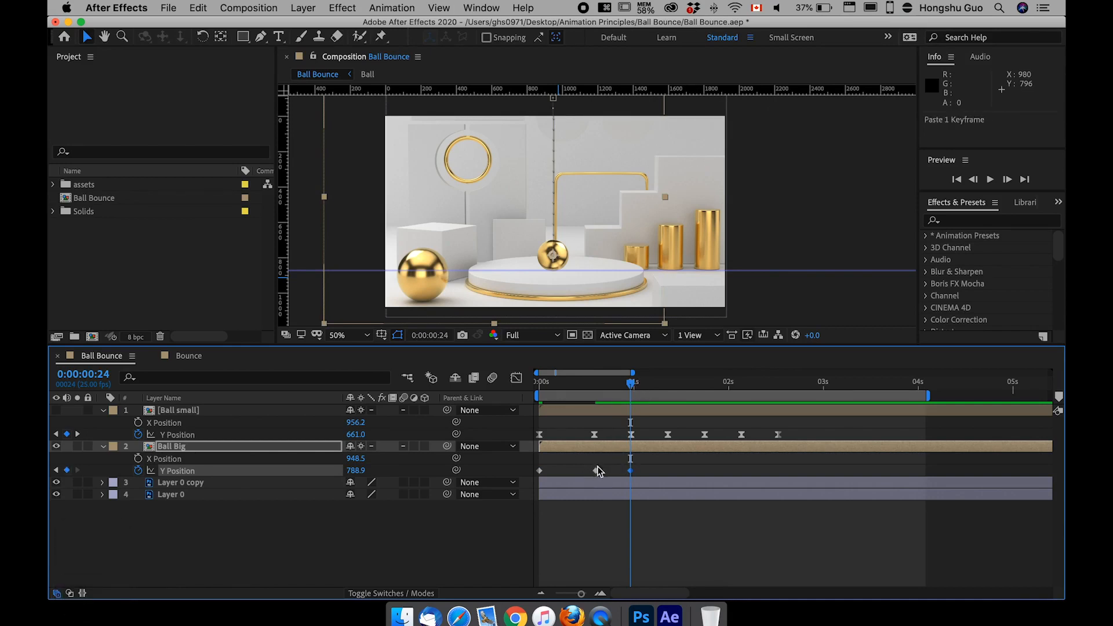
drag(649, 384, 701, 385)
key(super+v)
key(super+v)
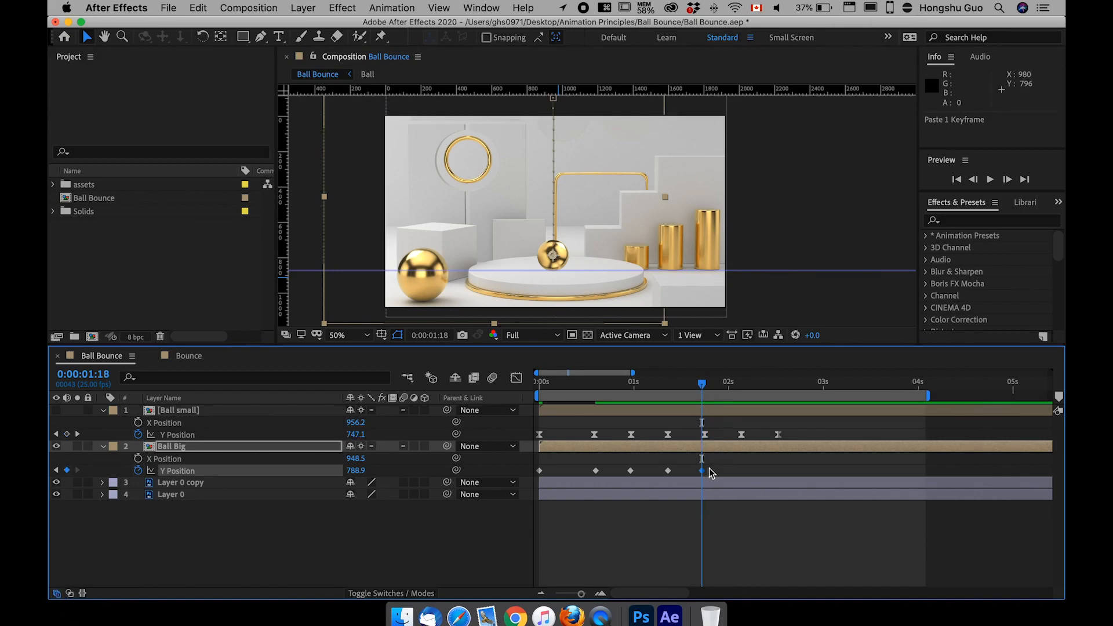
Step: Apply Easy Ease to all of Ball Big's Y Position keyframes and fit their value curve in the graph view
drag(726, 467, 528, 484)
right_click(596, 471)
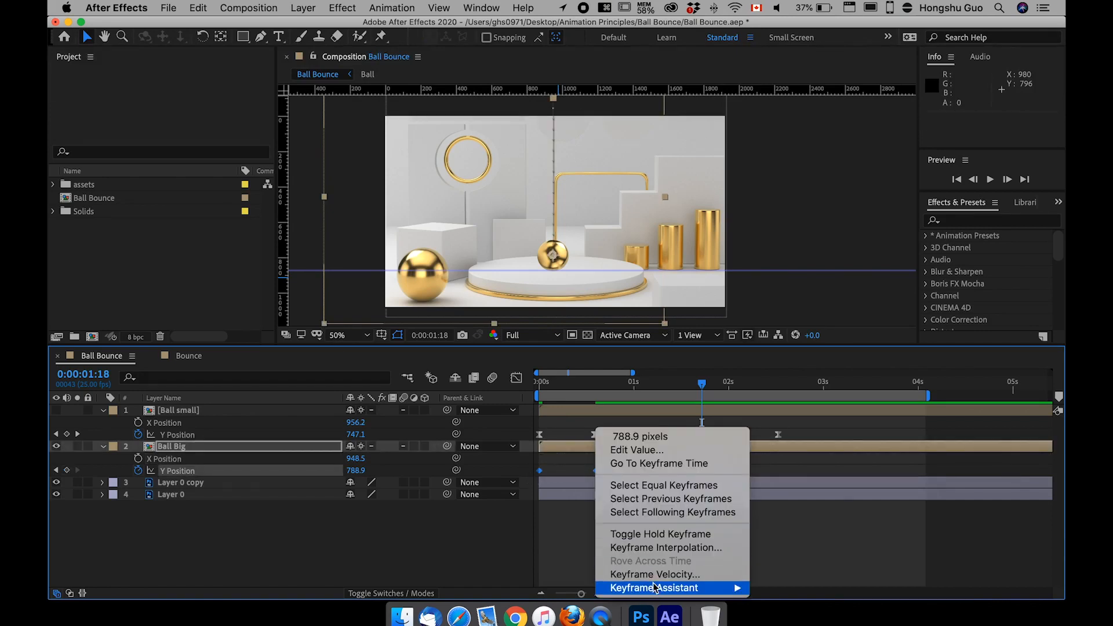
mouse_move(654, 587)
click(800, 508)
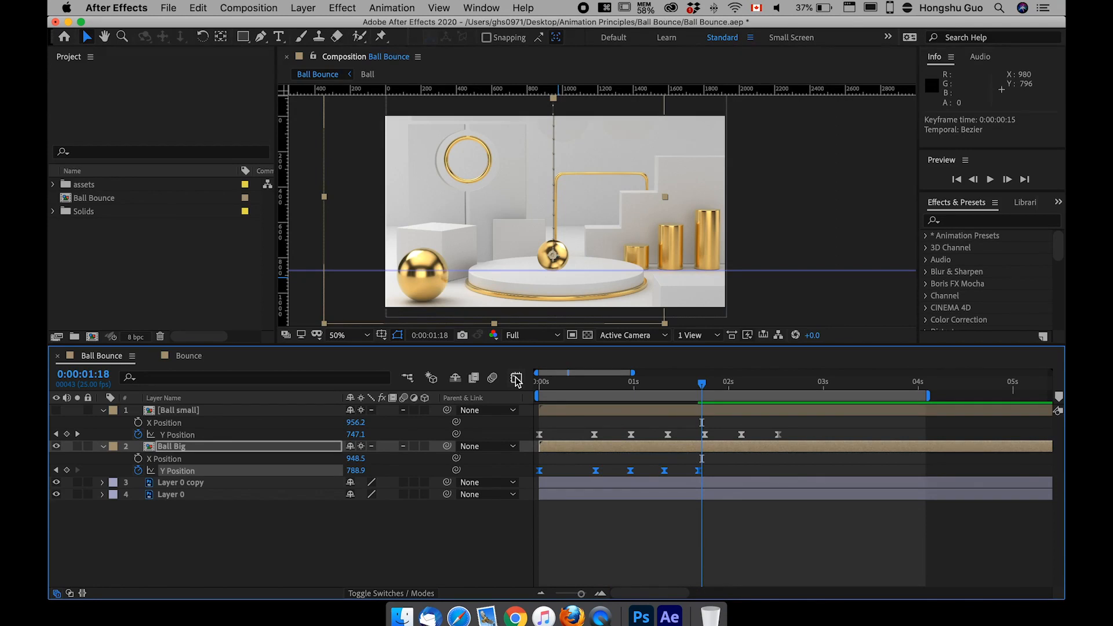
click(755, 580)
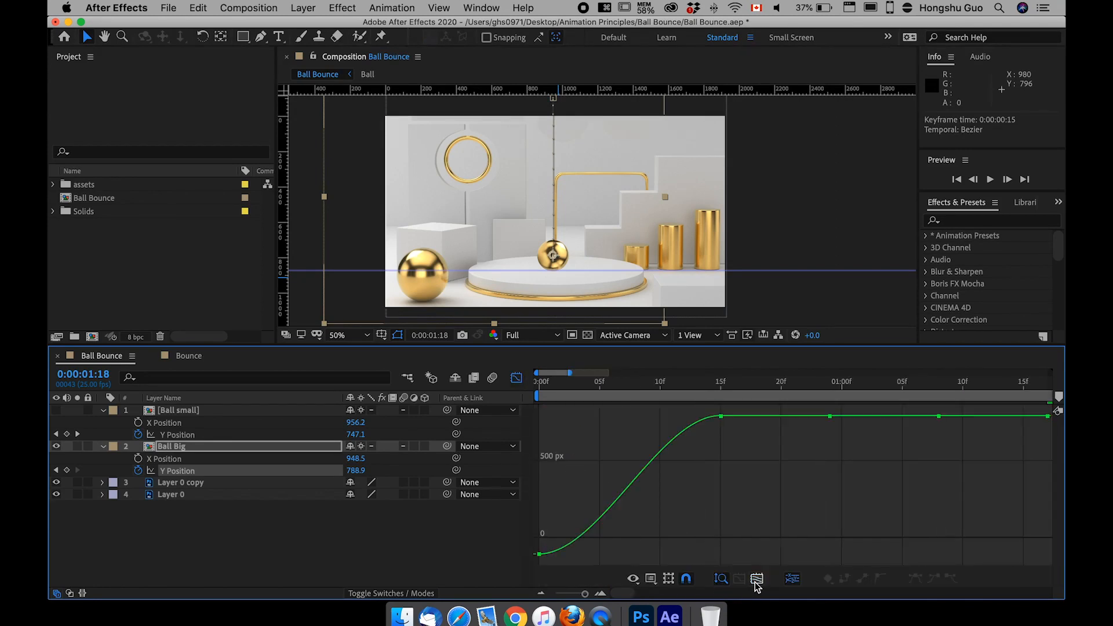
Step: Steepen the incoming handle of Ball Big's 0:00:00:15 keyframe so the fall accelerates into the first contact
drag(746, 462, 696, 401)
click(718, 383)
drag(660, 416, 707, 538)
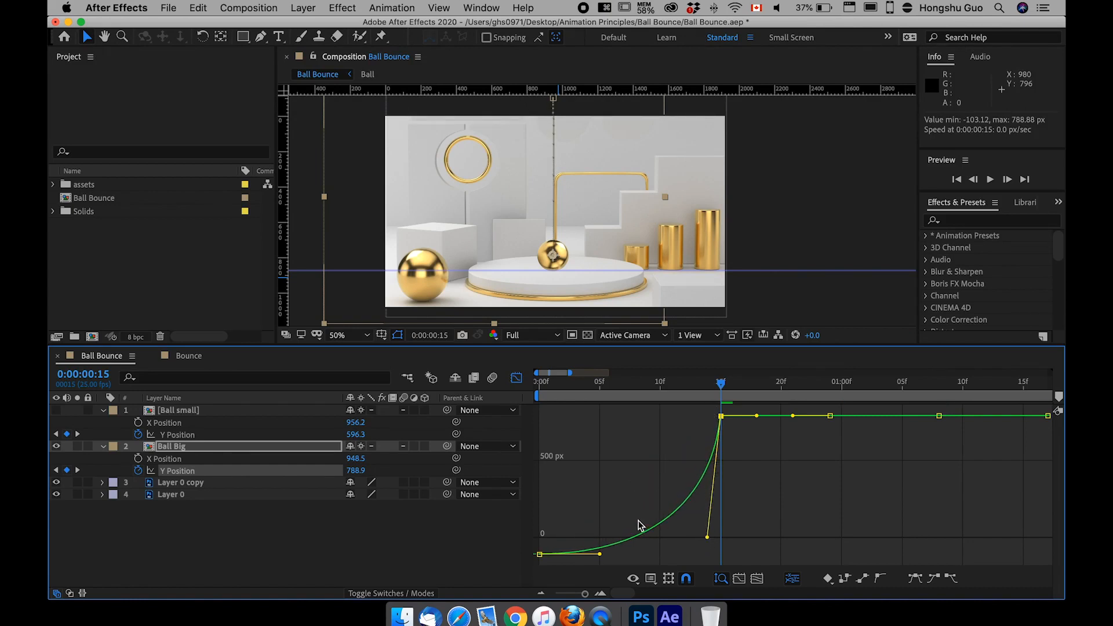
Step: Bend the handles between Ball Big's 0:00:00:15 and 0:00:00:24 contact keyframes so the first rebound forms a rounded arc
scroll(684, 455, right, 4)
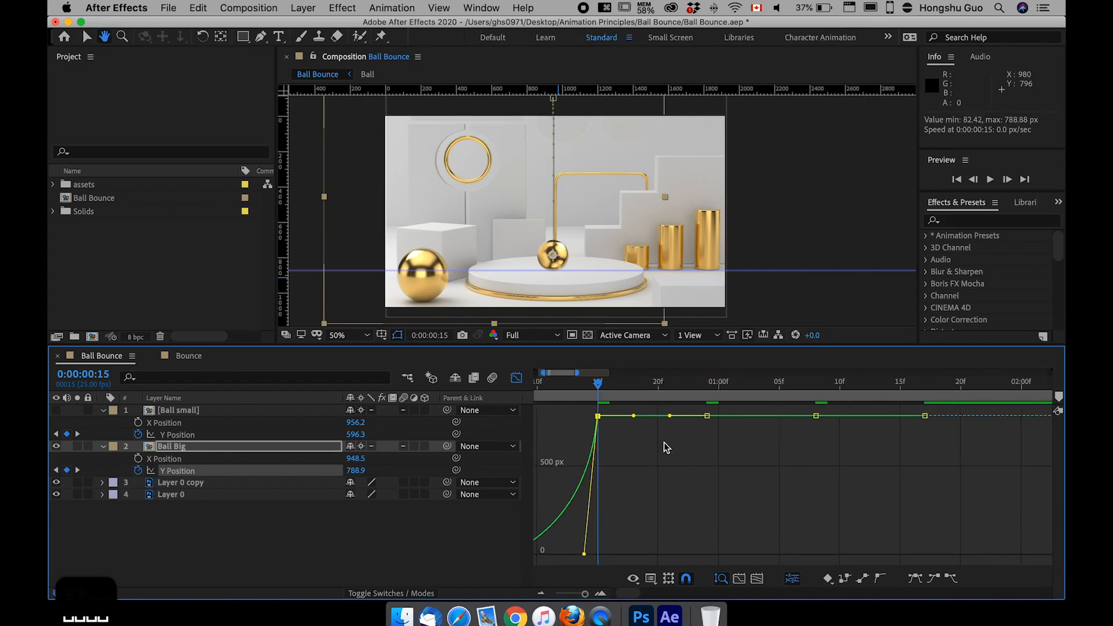
drag(634, 416, 630, 474)
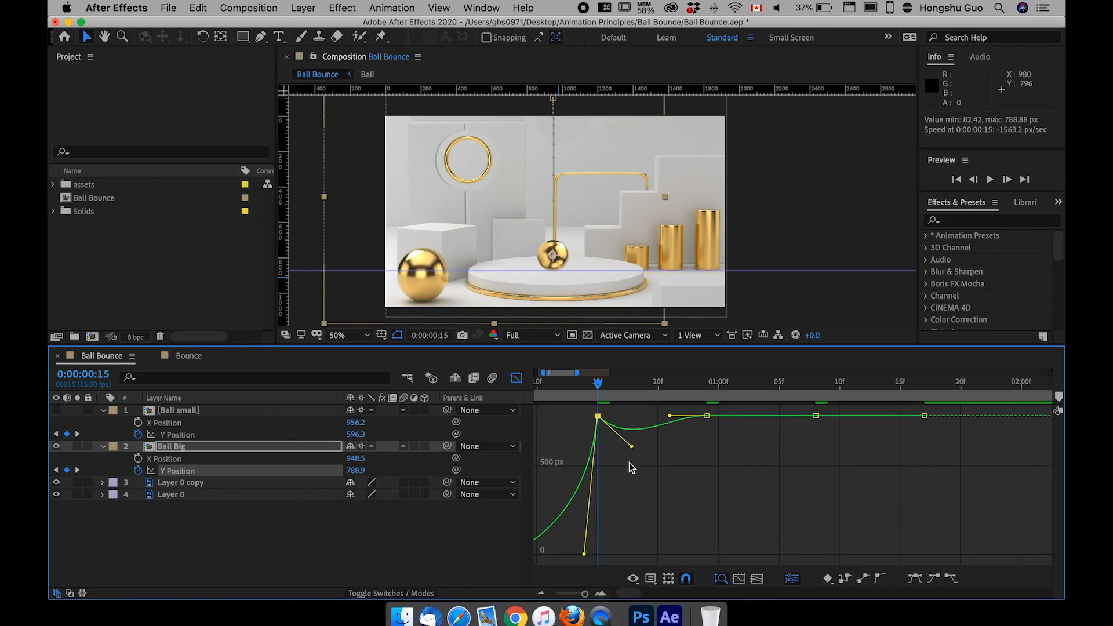
click(670, 416)
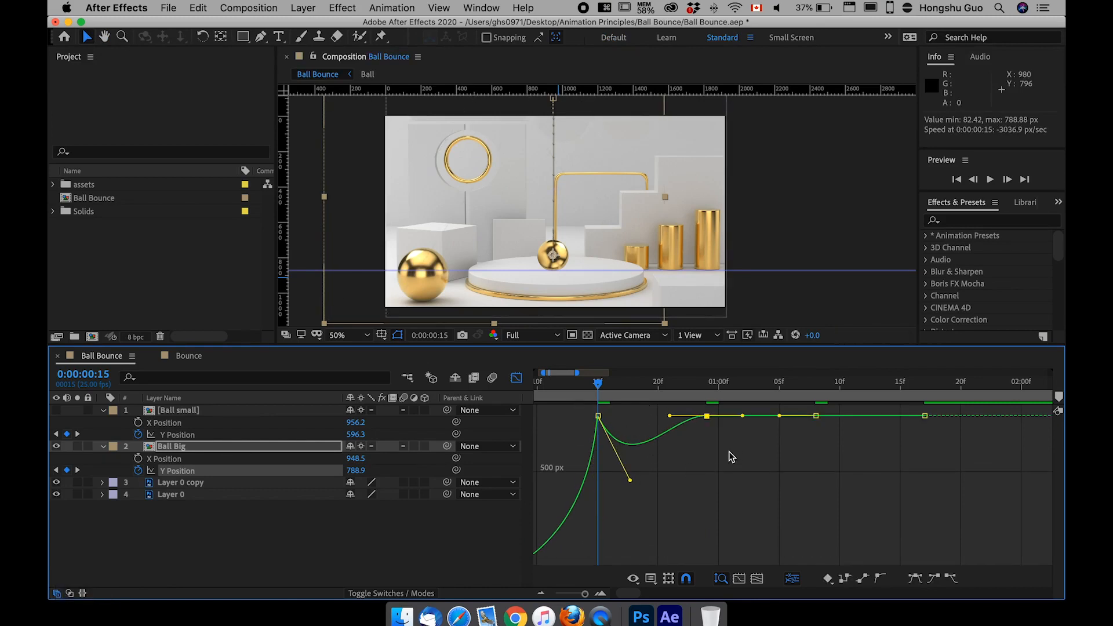
drag(670, 416, 696, 463)
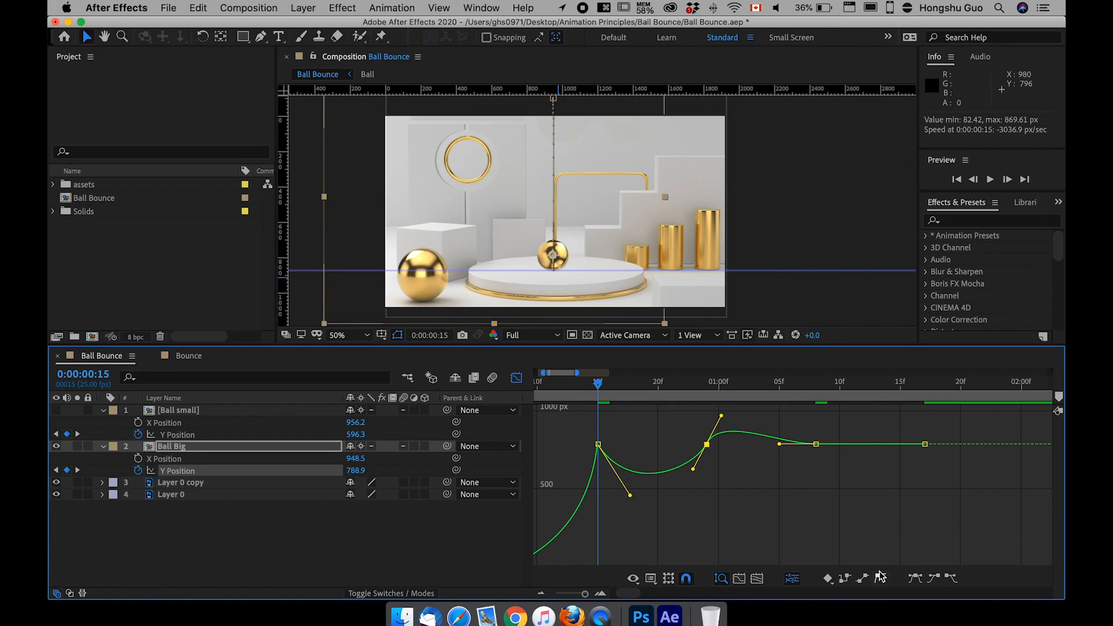
mouse_move(693, 468)
mouse_down()
mouse_move(682, 447)
mouse_move(689, 481)
mouse_up()
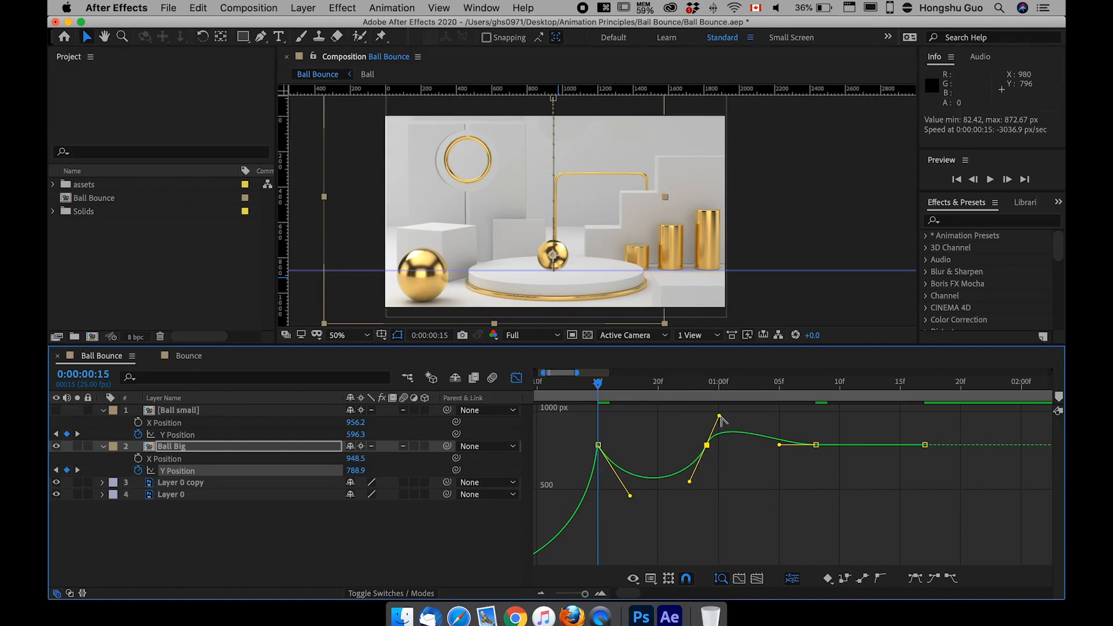
Step: Bend the handles of Ball Big's remaining contact keyframes into two more rebounds, each shallower than the one before
drag(720, 416, 733, 485)
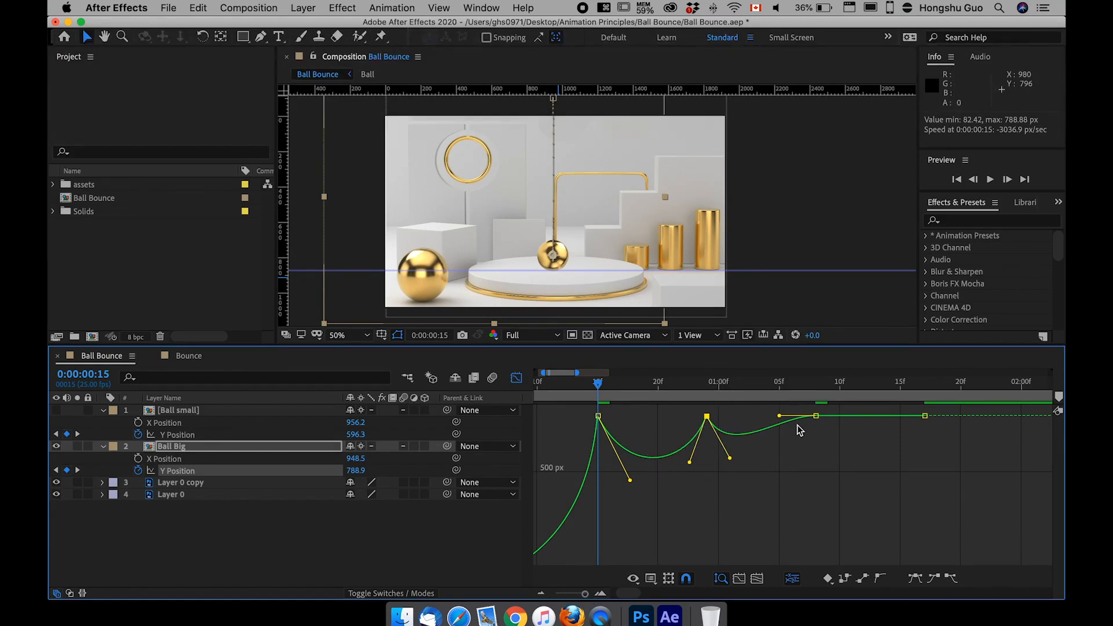
click(815, 416)
drag(779, 415, 811, 444)
drag(729, 461, 714, 434)
drag(812, 442, 907, 423)
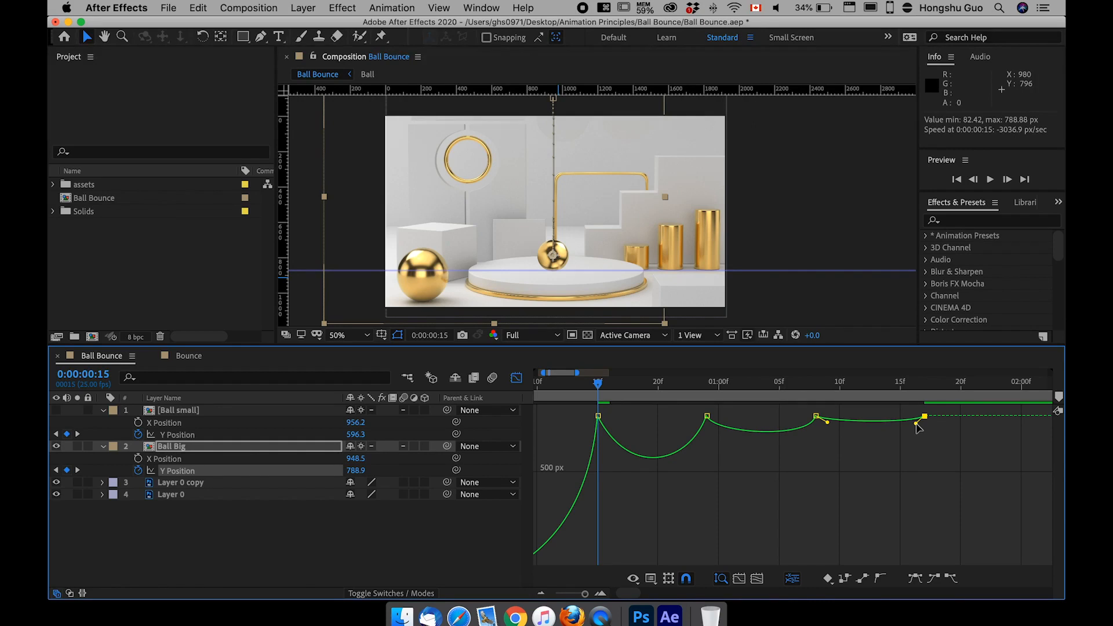
Step: Preview Ball Big's bounce from 0:00:00:00 twice
click(440, 527)
key(space)
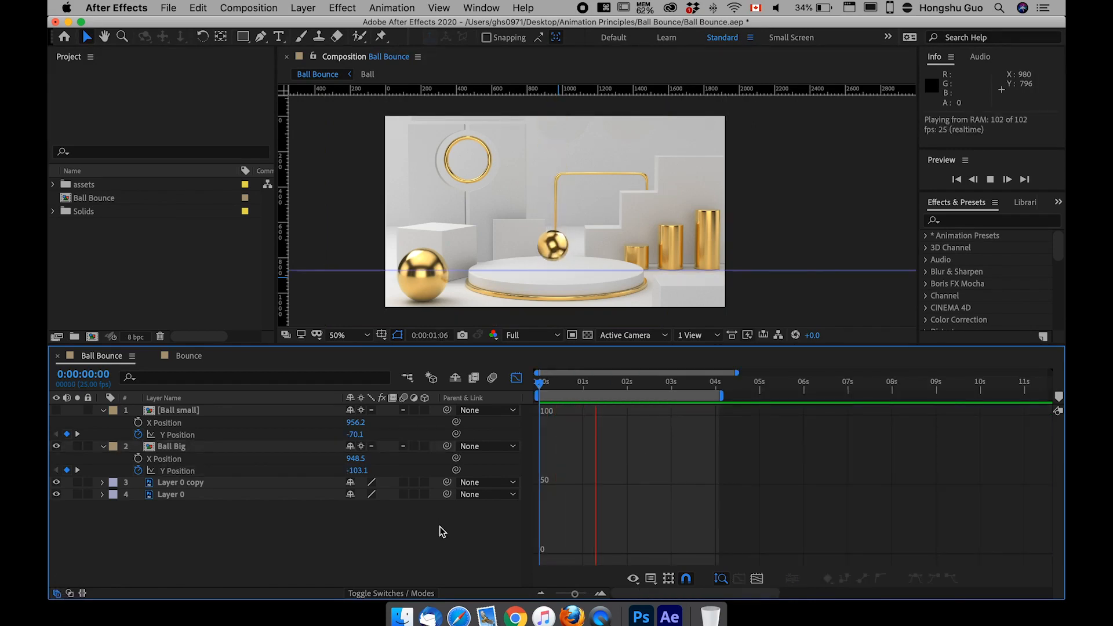
key(space)
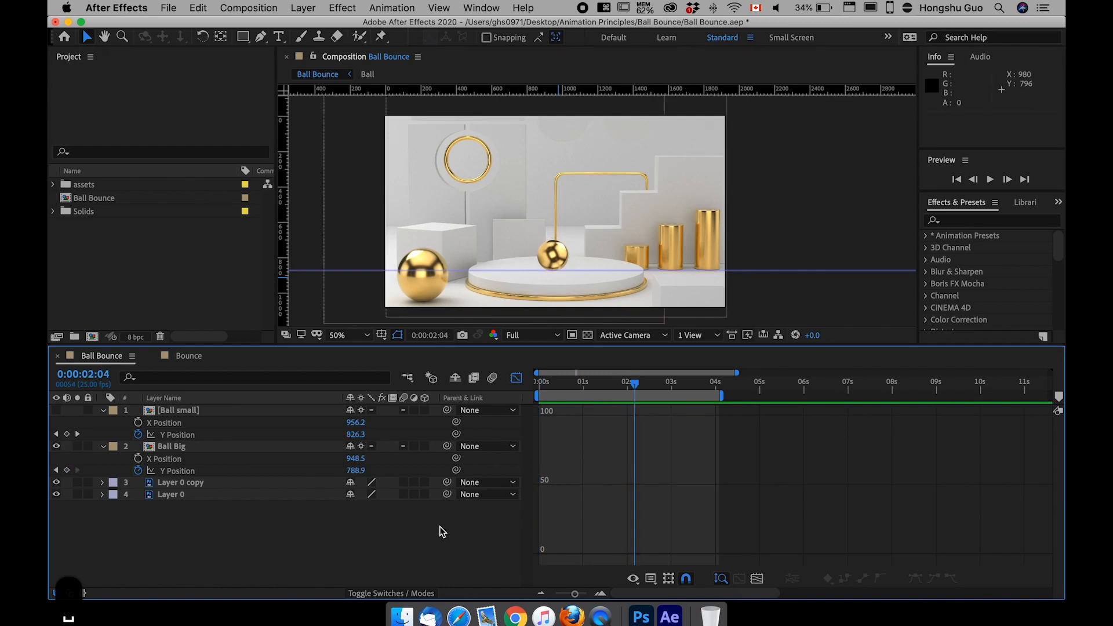
key(Home)
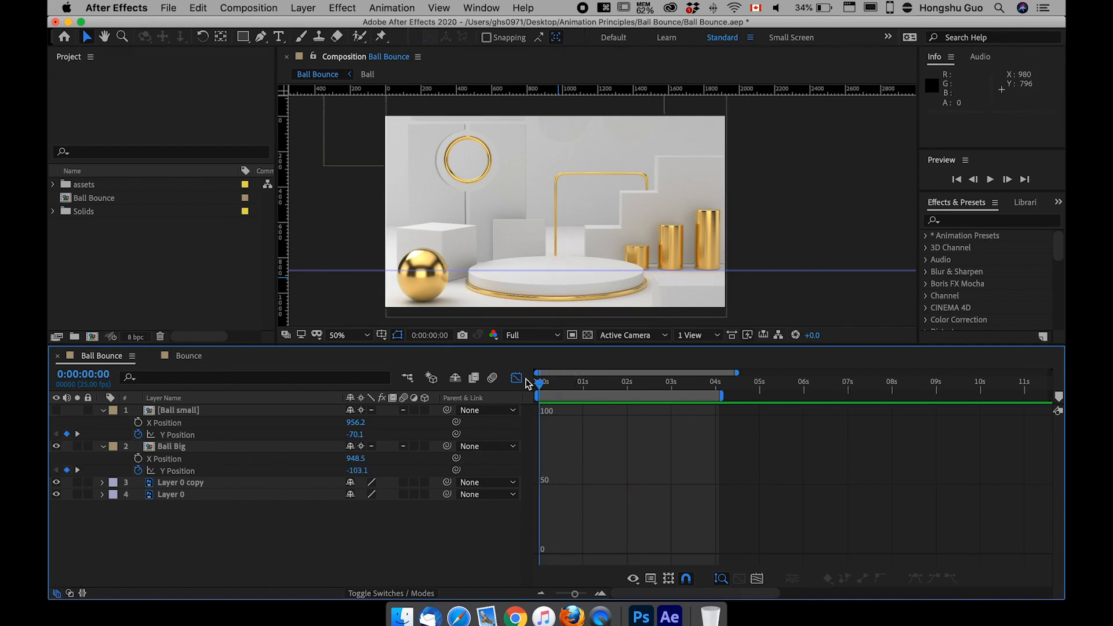
key(space)
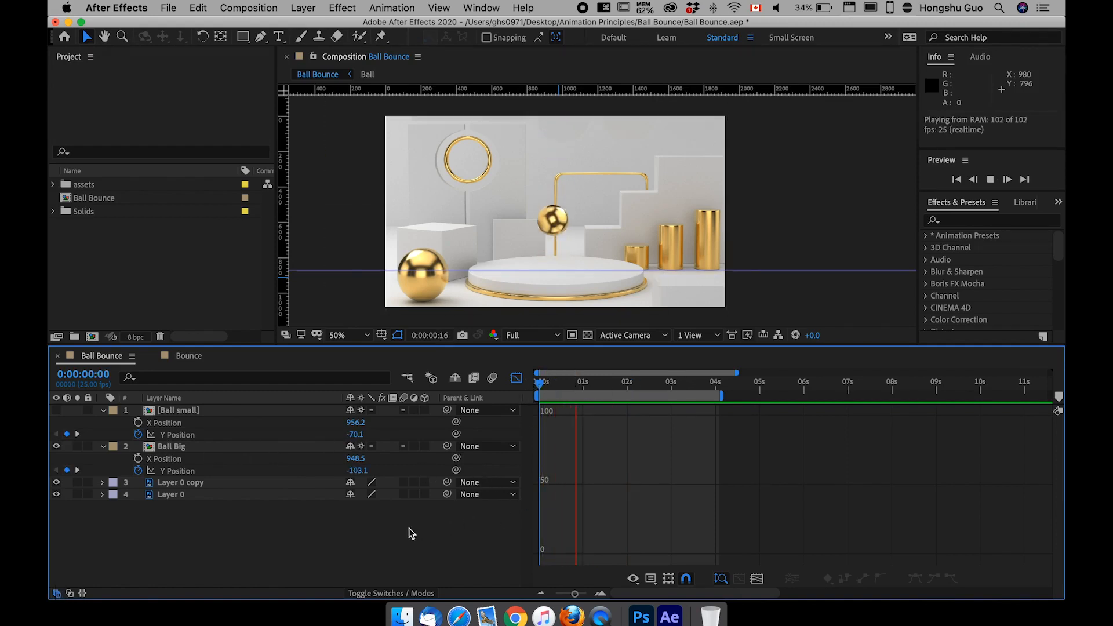
key(space)
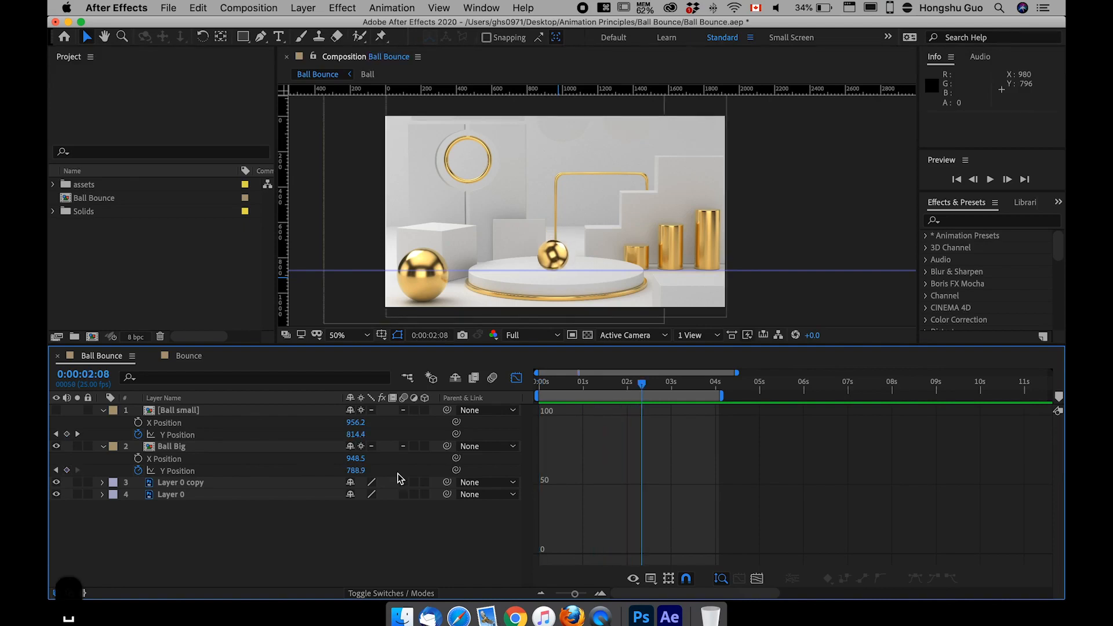
Step: Move Ball Big's contact keyframes after the first one earlier, to about 0:00:00:22, 0:00:01:02 and 0:00:01:06, with progressively shorter gaps
click(179, 471)
click(173, 447)
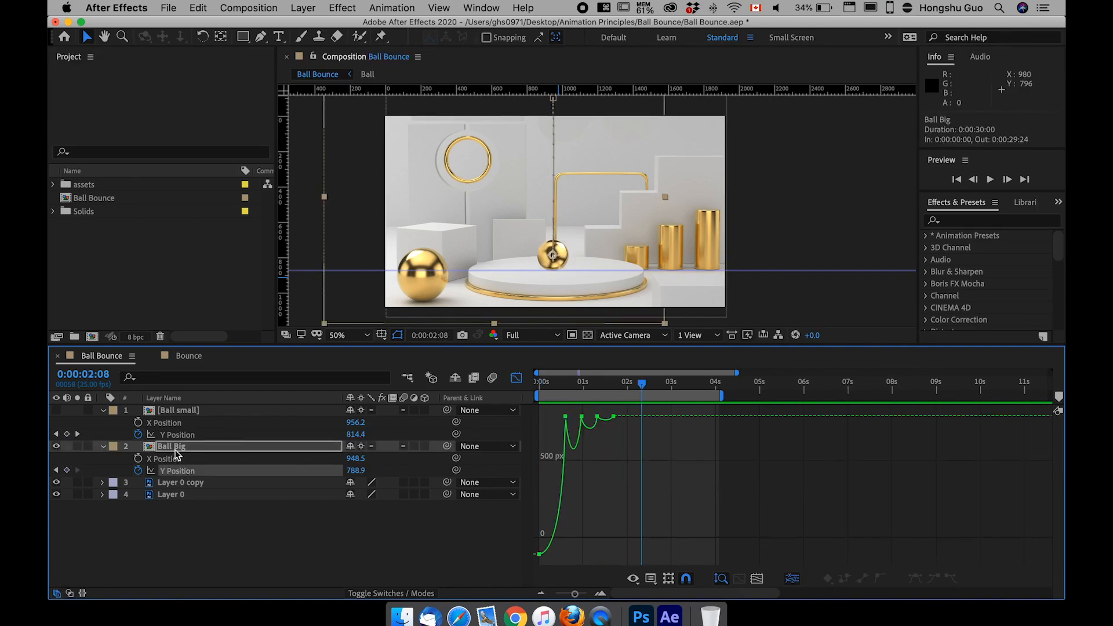
drag(575, 593, 584, 591)
key(space)
drag(725, 486, 820, 487)
drag(626, 384, 747, 392)
drag(867, 453, 667, 417)
drag(824, 454, 725, 421)
click(740, 431)
click(752, 443)
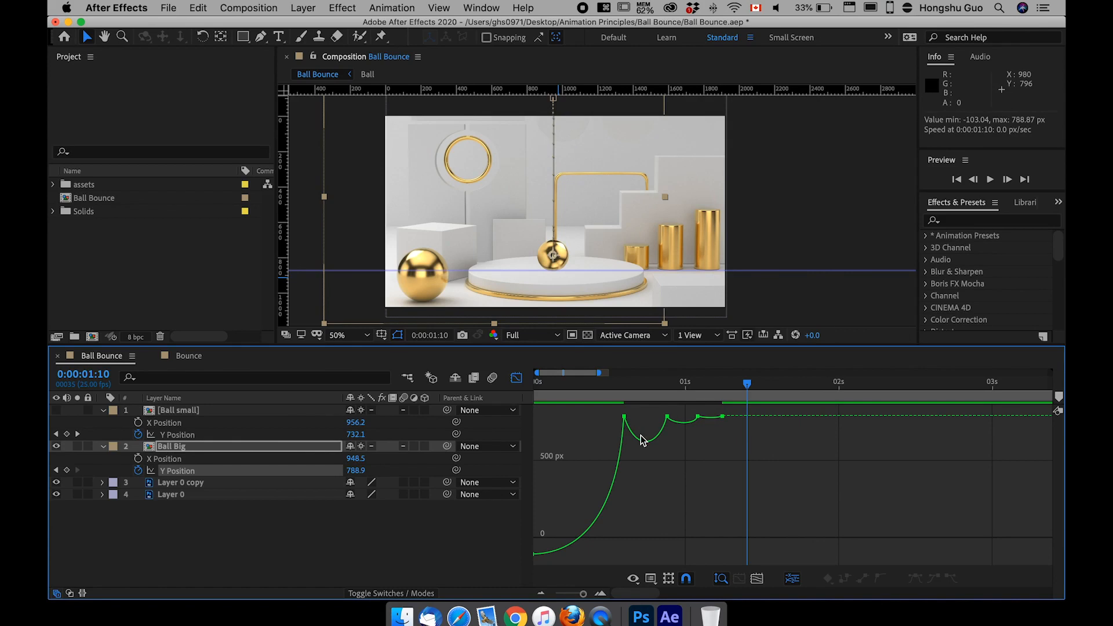
Step: Shorten the handles of Ball Big's contact keyframes to flatten the first and last rebounds into low arcs
drag(584, 592, 586, 593)
drag(597, 409, 562, 419)
drag(605, 463, 589, 416)
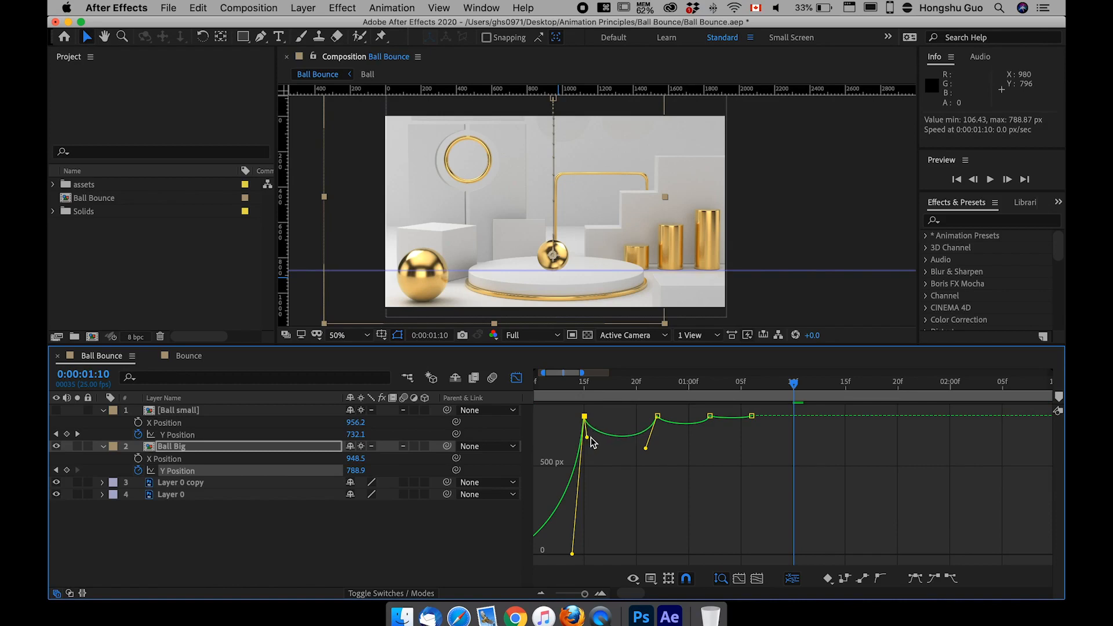
drag(645, 448, 787, 425)
key(z)
key(v)
drag(701, 480, 693, 432)
drag(817, 488, 816, 438)
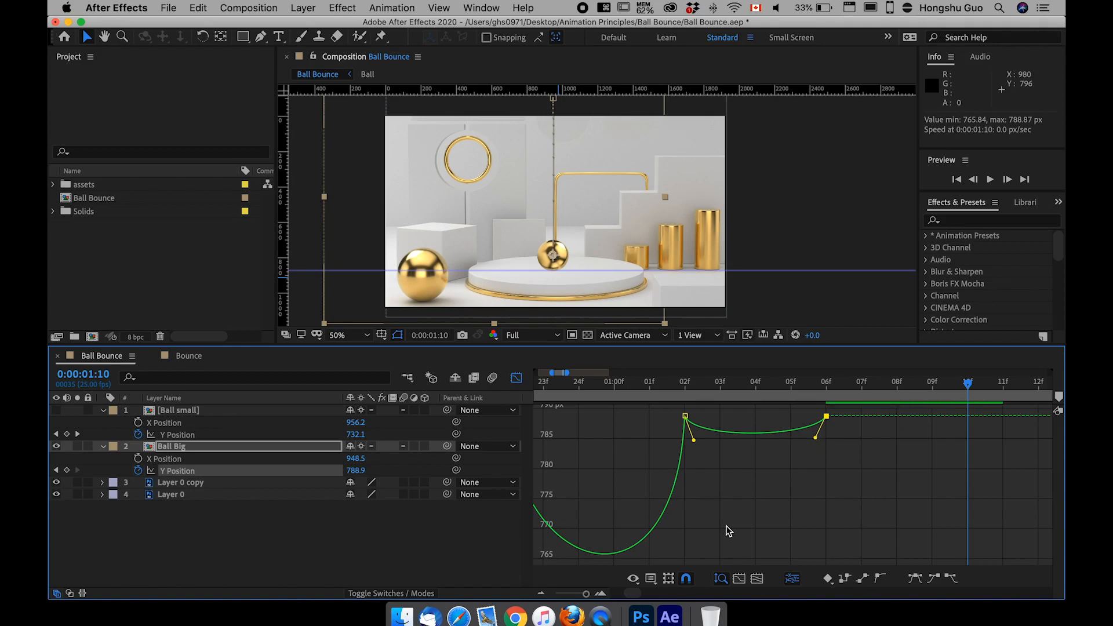
Step: End the work area at about 0:00:02:00, preview Ball Big's flattened bounce and review its Y Position curve
drag(584, 594, 577, 588)
drag(617, 386, 616, 388)
key(space)
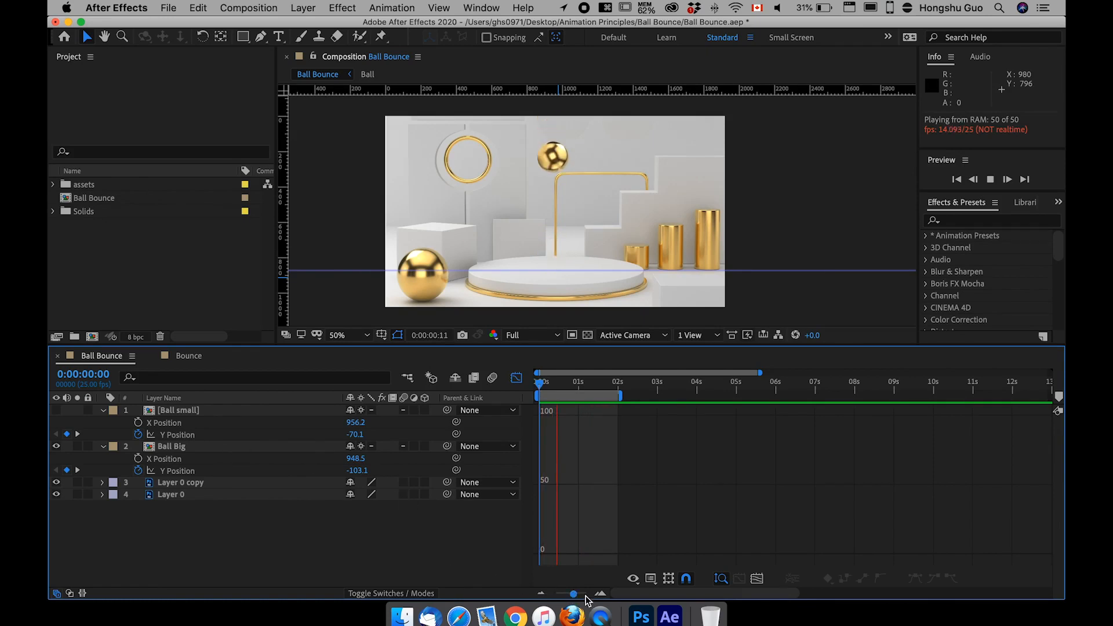
drag(574, 593, 582, 594)
double_click(187, 448)
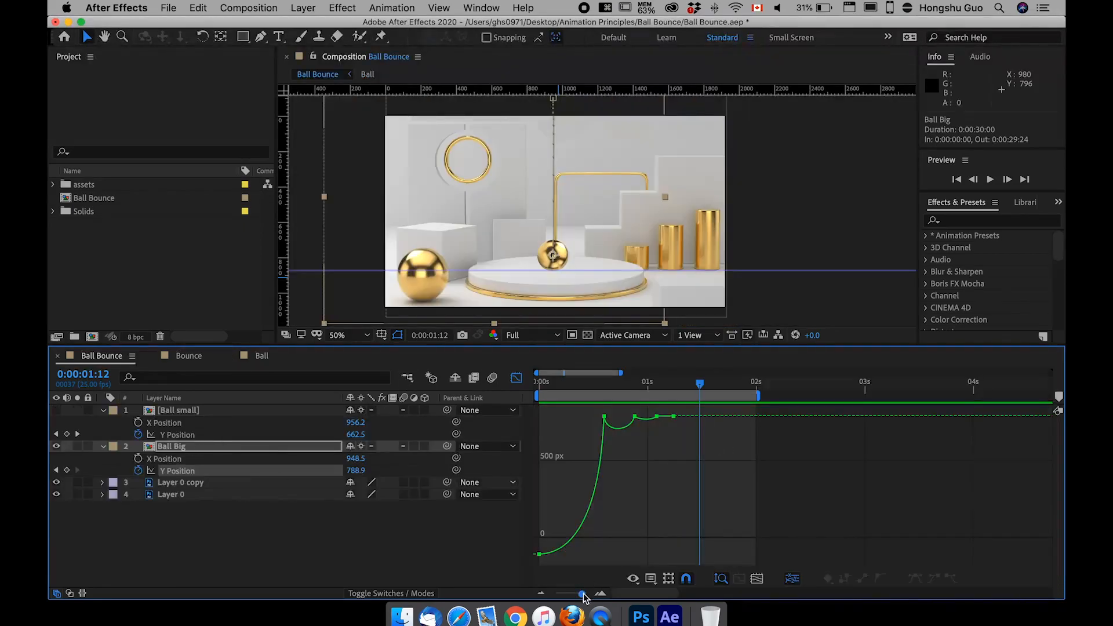
drag(582, 594, 584, 594)
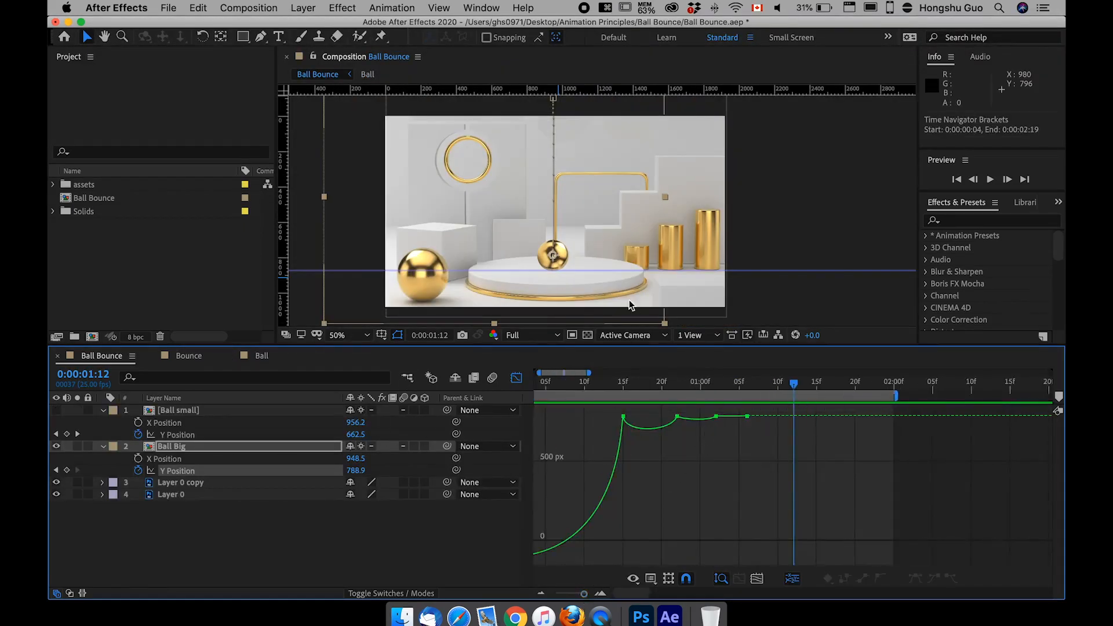
Step: Move Ball small's contact keyframes after the first one earlier, to about 0:00:00:22, 0:00:01:03, 0:00:01:08 and 0:00:01:12
click(175, 435)
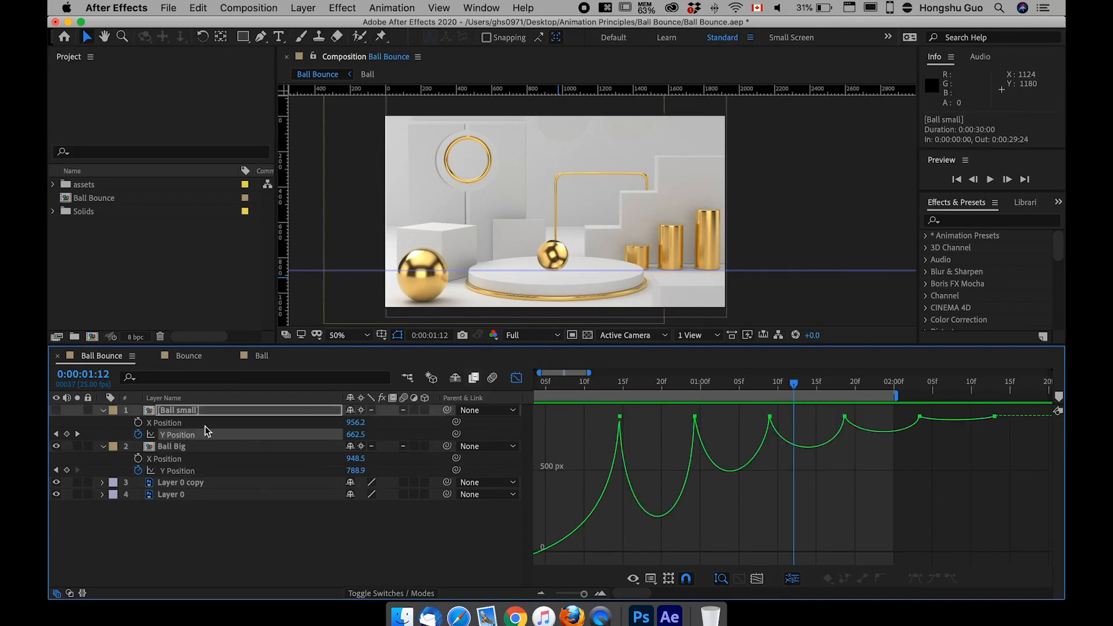
drag(584, 594, 584, 594)
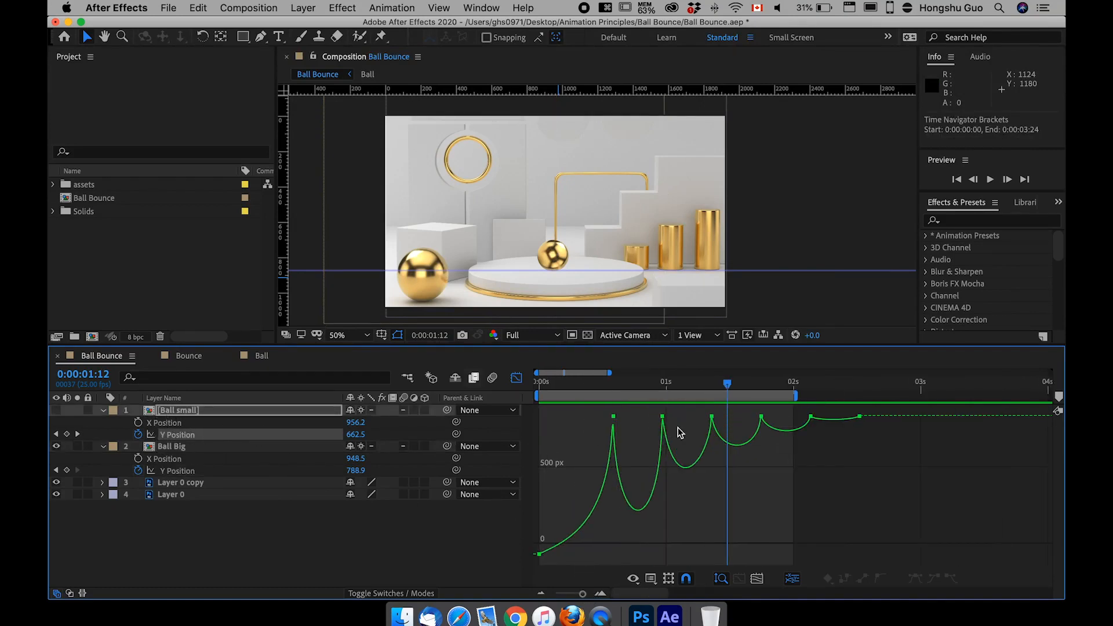
drag(914, 458, 661, 415)
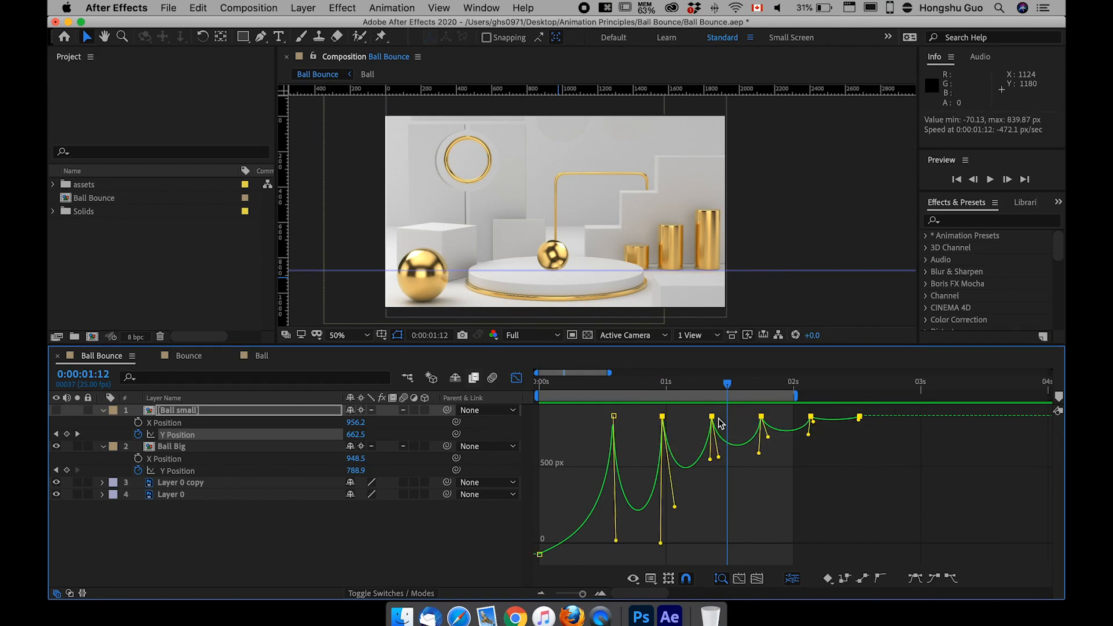
mouse_move(662, 417)
drag(662, 417, 650, 417)
click(743, 429)
drag(852, 461, 708, 419)
drag(847, 454, 733, 408)
drag(755, 417, 728, 422)
drag(801, 426, 757, 400)
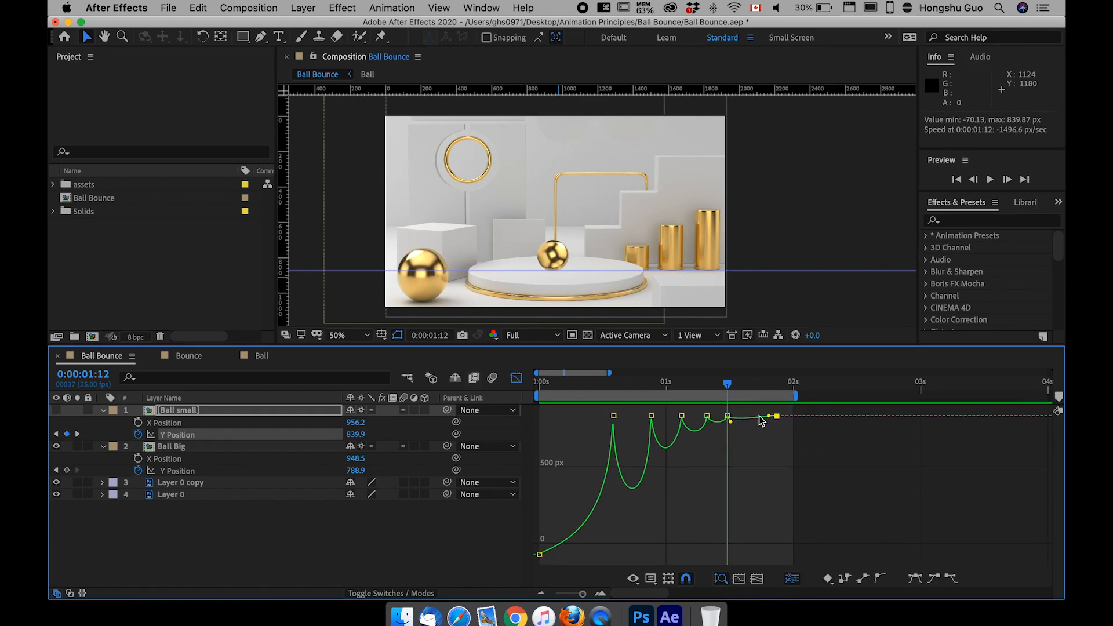
Step: Undo the last curve change and move Ball small's final contact keyframe to 0:00:01:16
key(super+z)
drag(583, 593, 587, 593)
key(space)
drag(855, 466, 740, 500)
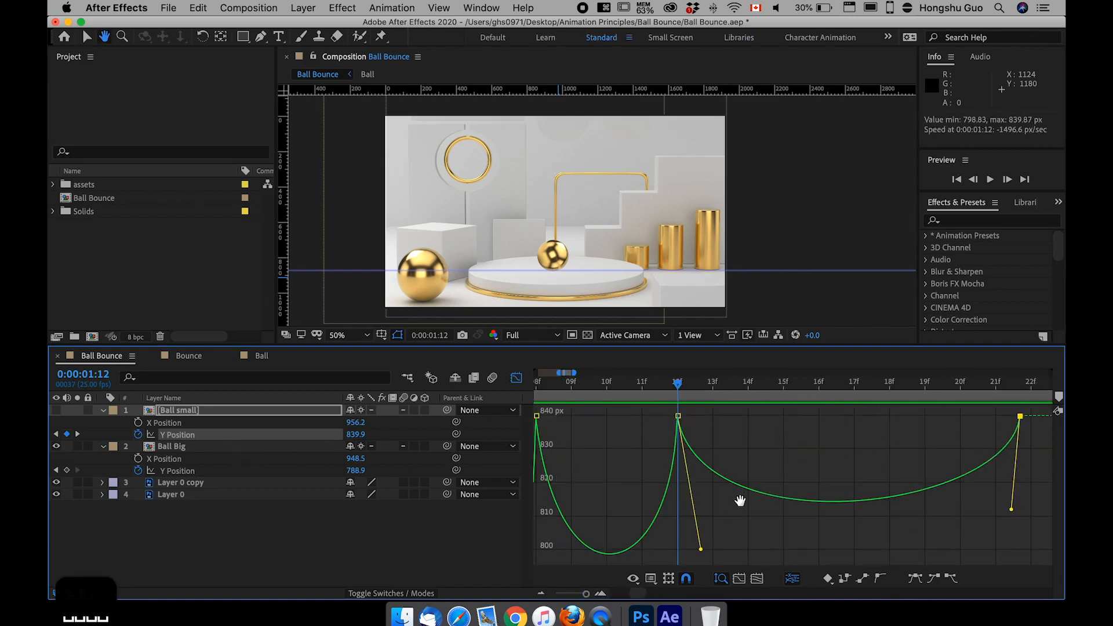
drag(1020, 416, 818, 417)
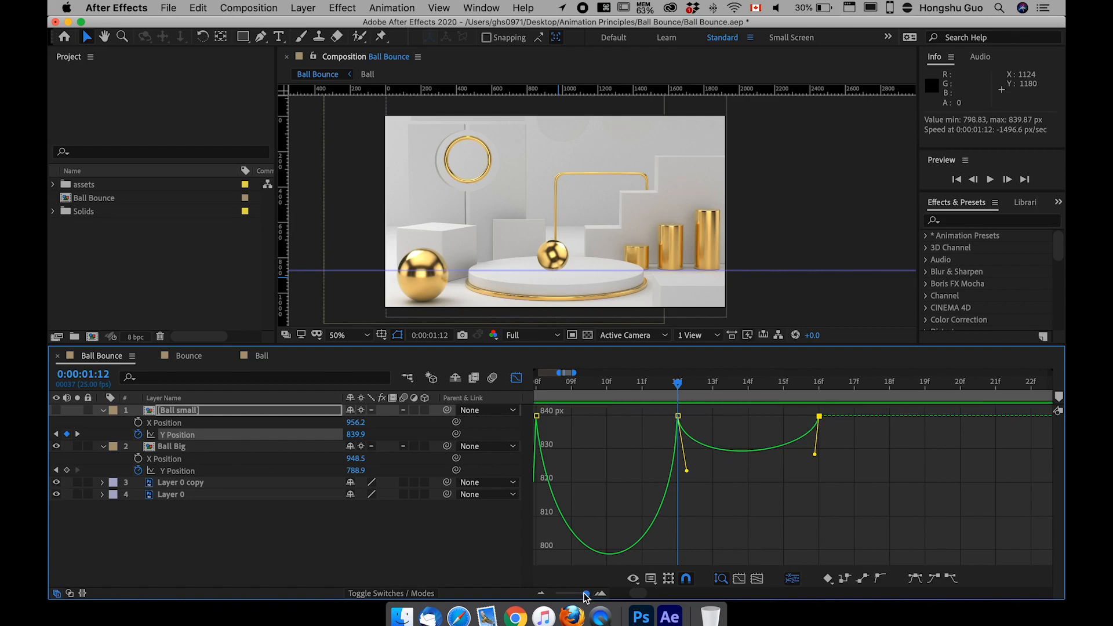
drag(585, 592, 579, 592)
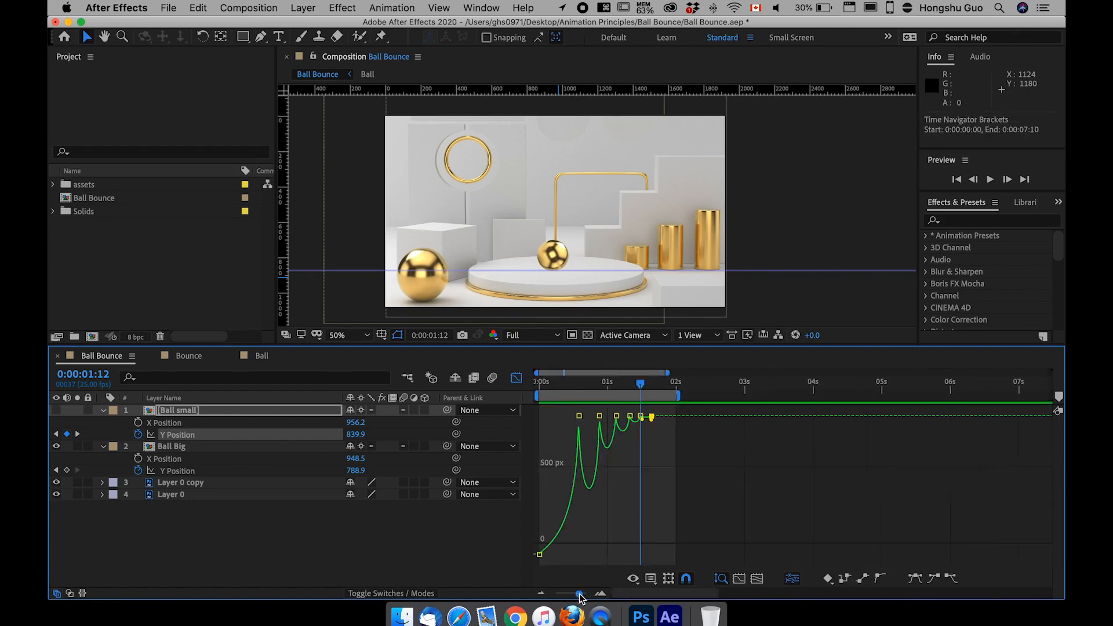
Step: Return to the keyframe view, show Ball small instead of Ball Big, and preview its bounce from 0:00:00:00
click(516, 378)
click(582, 445)
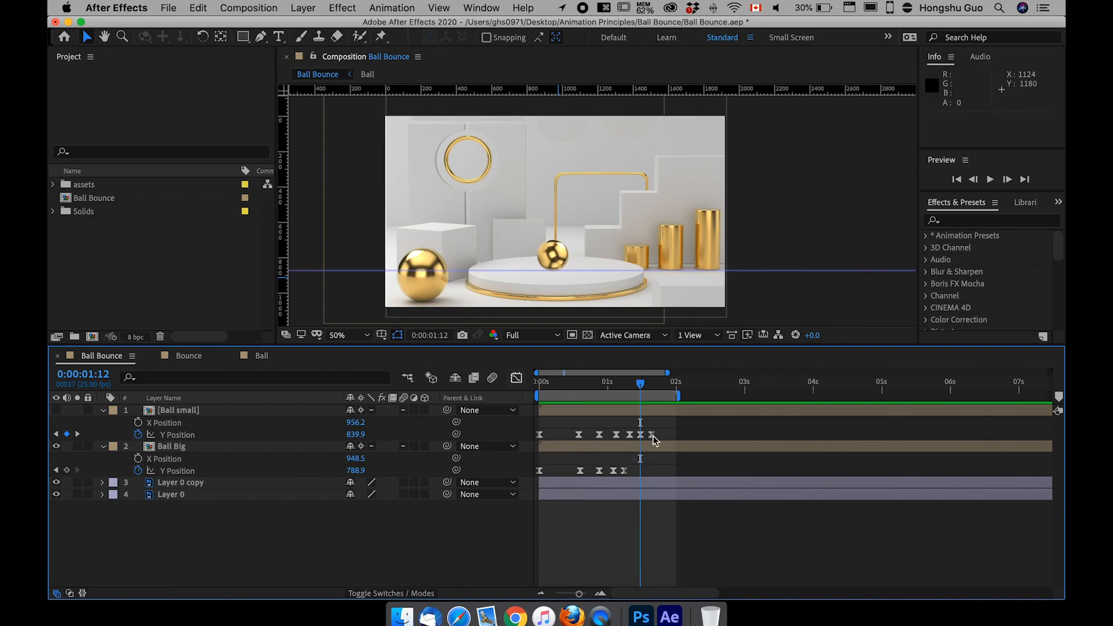
drag(686, 430, 616, 430)
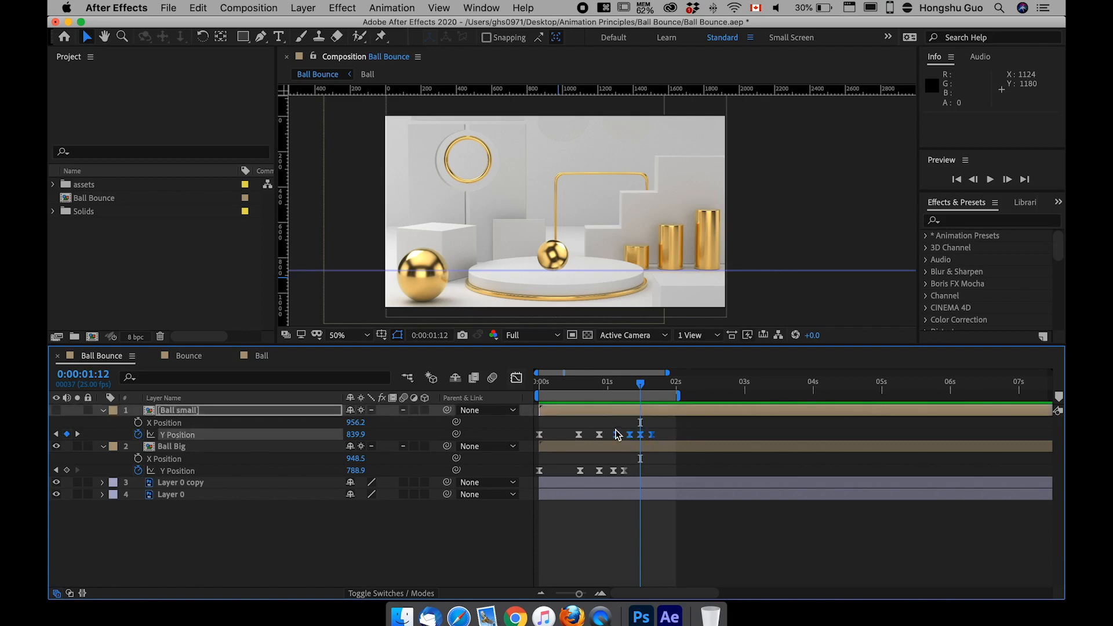
click(681, 417)
drag(642, 383, 514, 391)
click(56, 447)
click(57, 410)
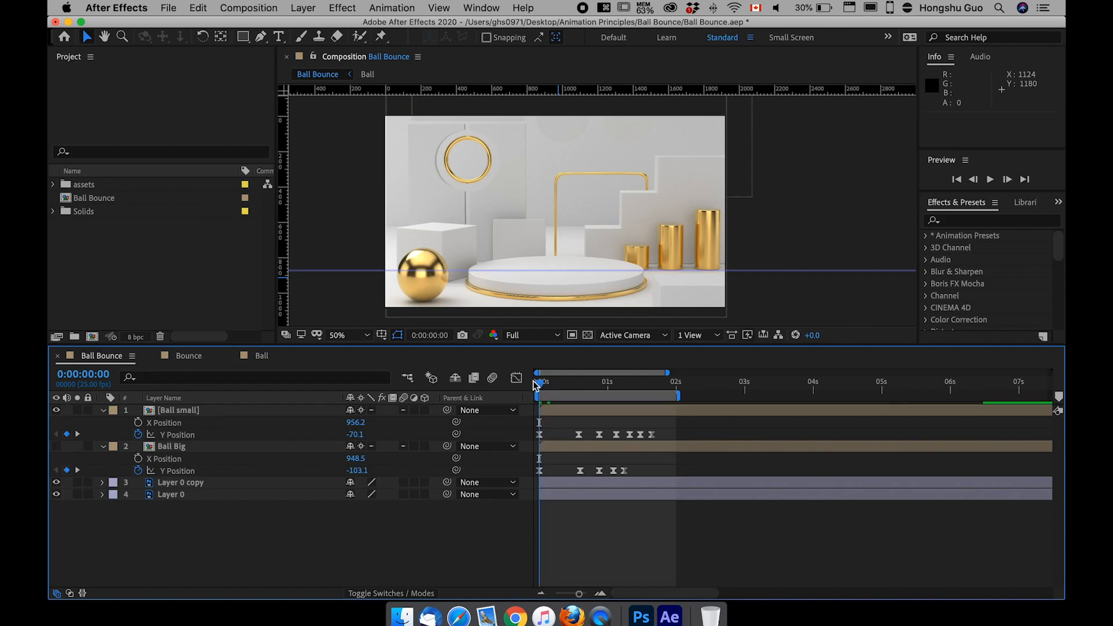
key(space)
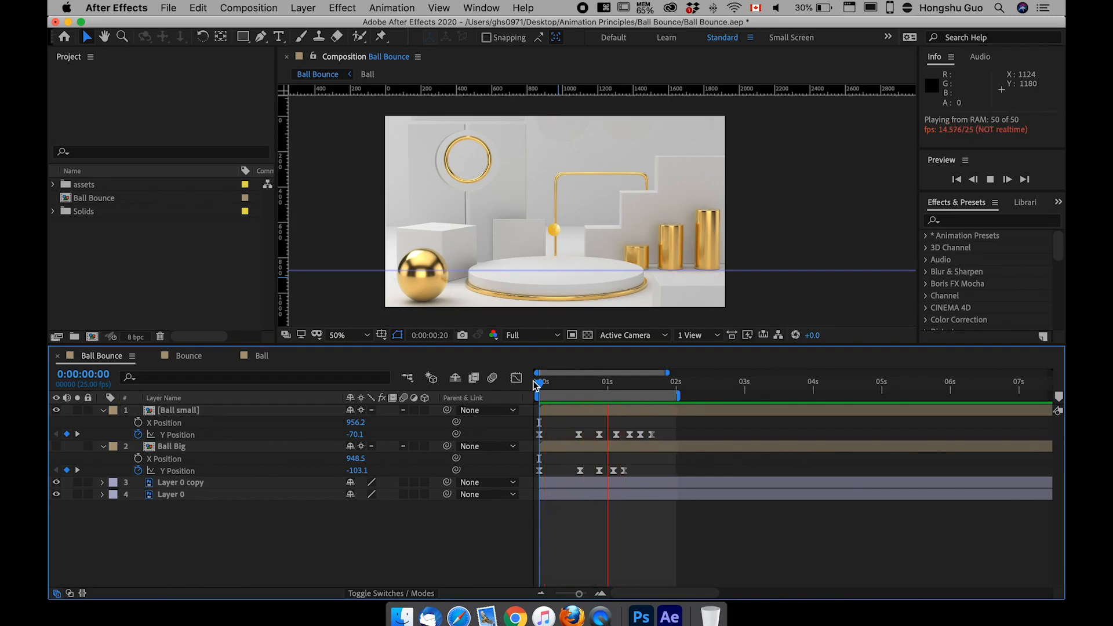
key(space)
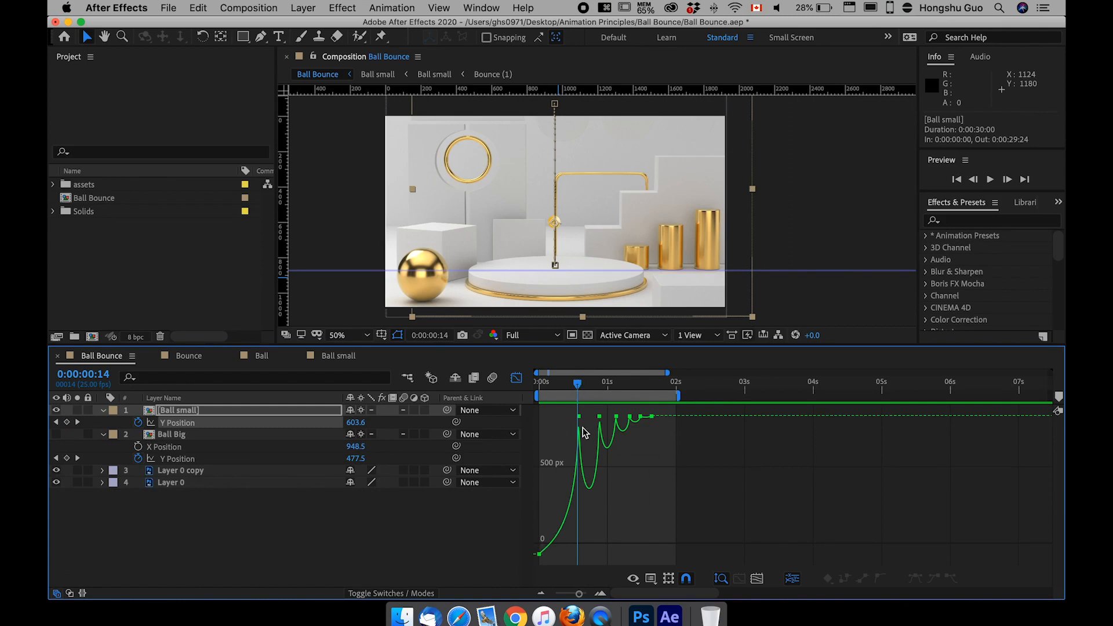
Step: Shift all of Ball small's contact keyframes earlier so the first lands at 0:00:00:08, and lengthen that keyframe's incoming handle for a steeper fall
drag(675, 450, 576, 439)
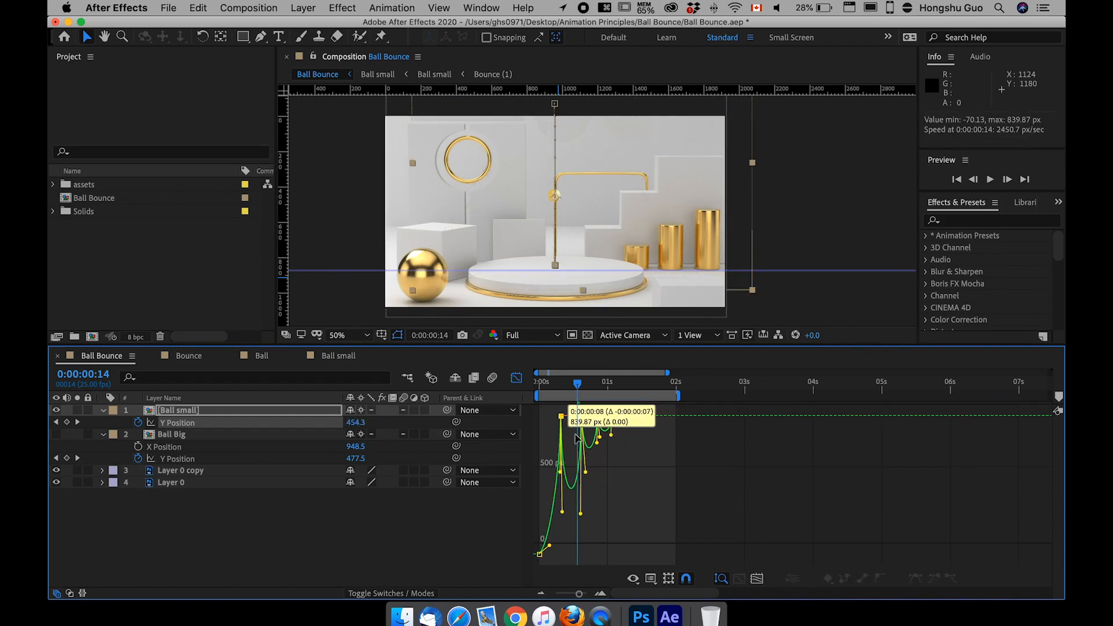
click(566, 516)
click(561, 417)
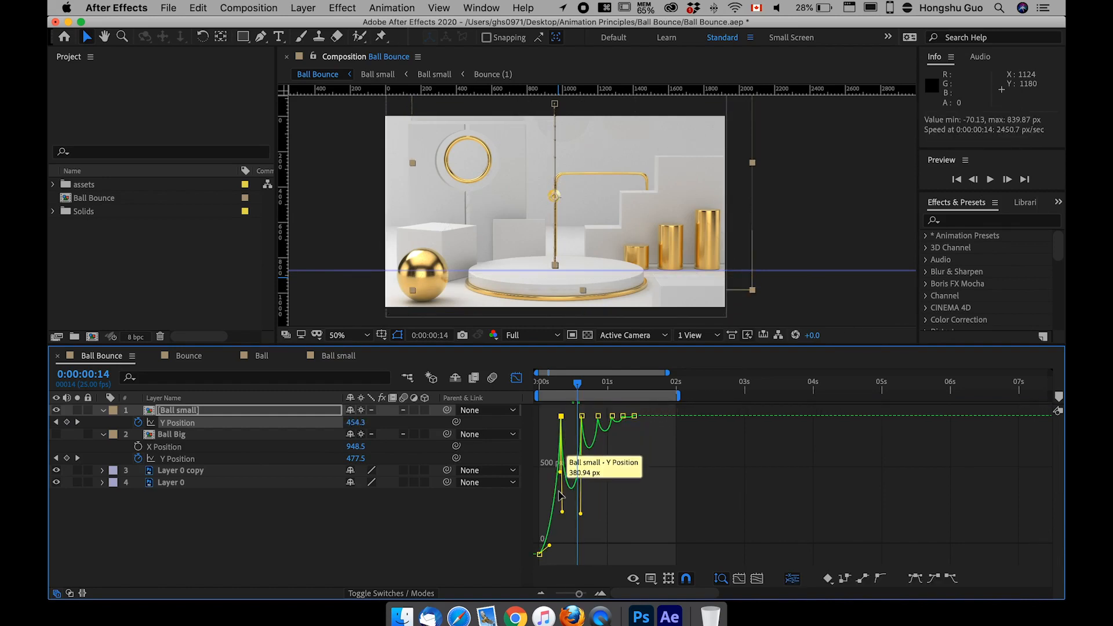
drag(557, 487, 558, 521)
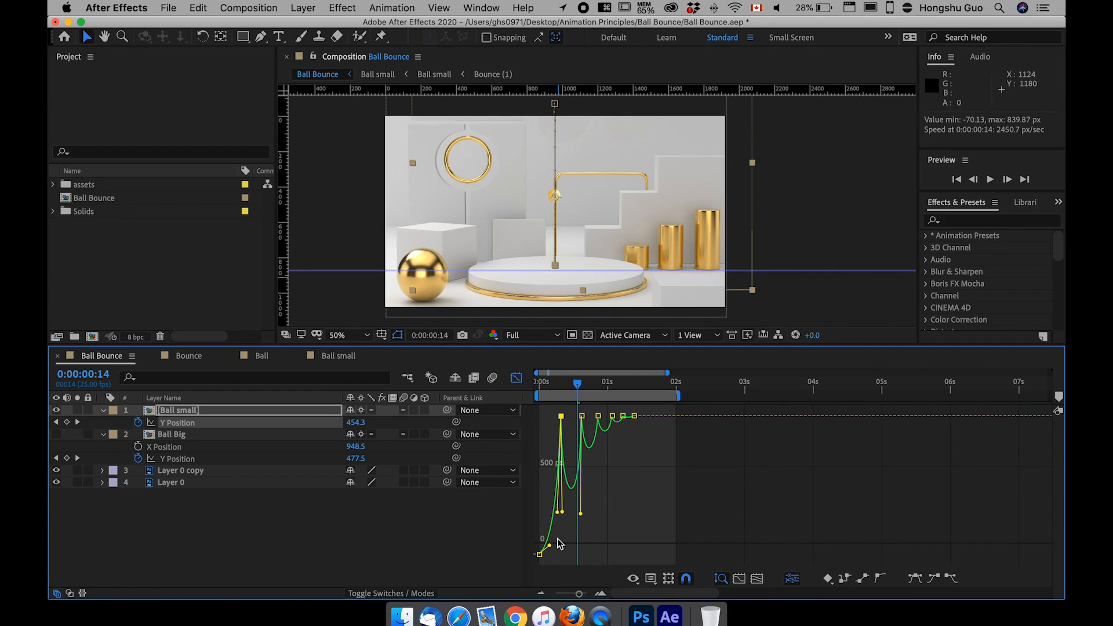
drag(580, 593, 583, 592)
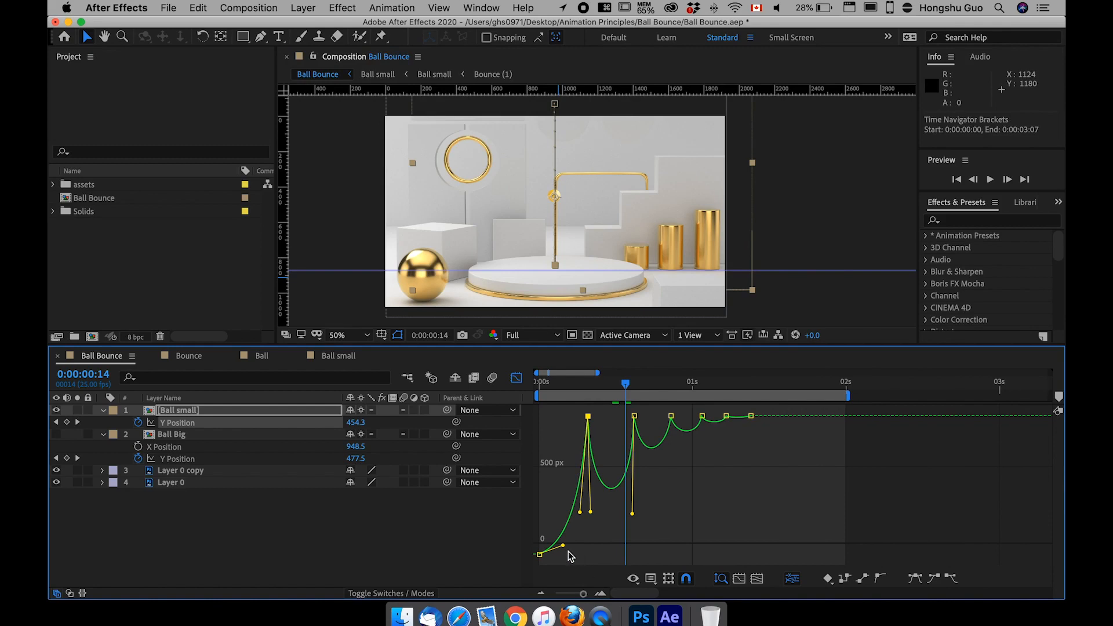
Step: Flatten the outgoing handle of Ball small's first Y Position keyframe, return to the keyframe view, and preview the bounce from 0:00:00:00
drag(563, 545, 564, 555)
click(517, 379)
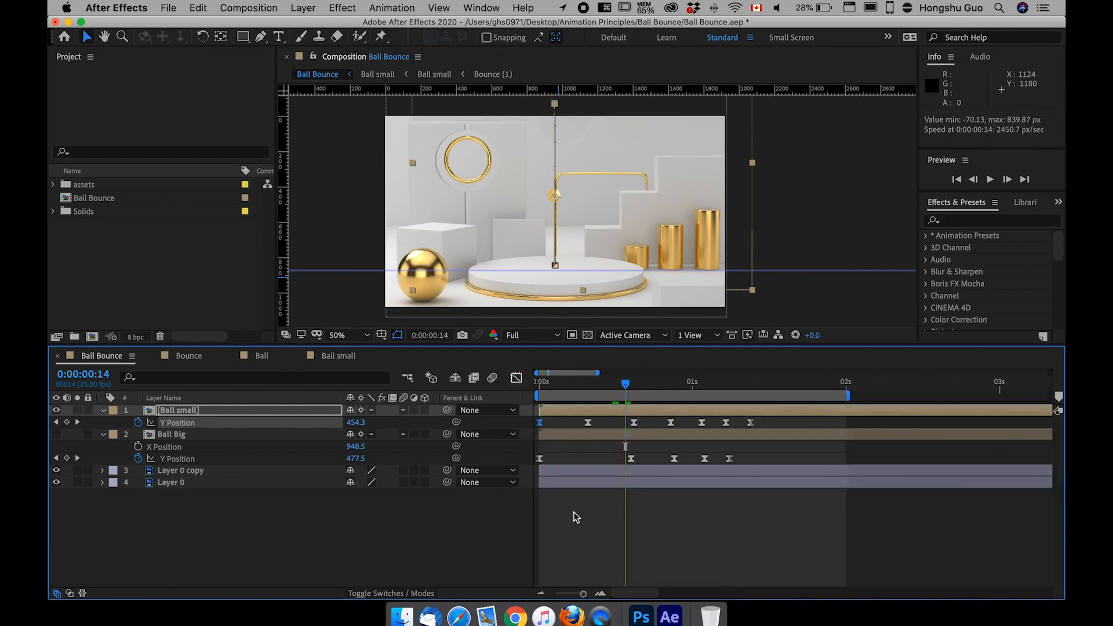
drag(584, 594, 577, 594)
click(537, 386)
click(647, 443)
key(space)
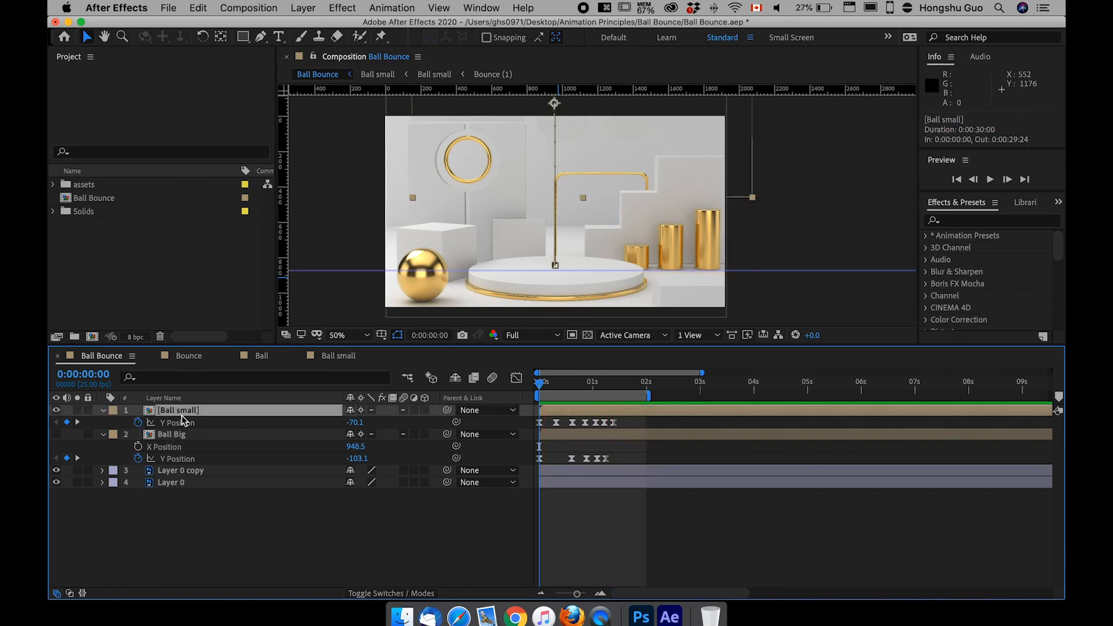
Step: Reveal Ball small's X Position and keyframe it from 542.2 at 0:00:00:00 to 1334.2 at 0:00:01:09
key(p)
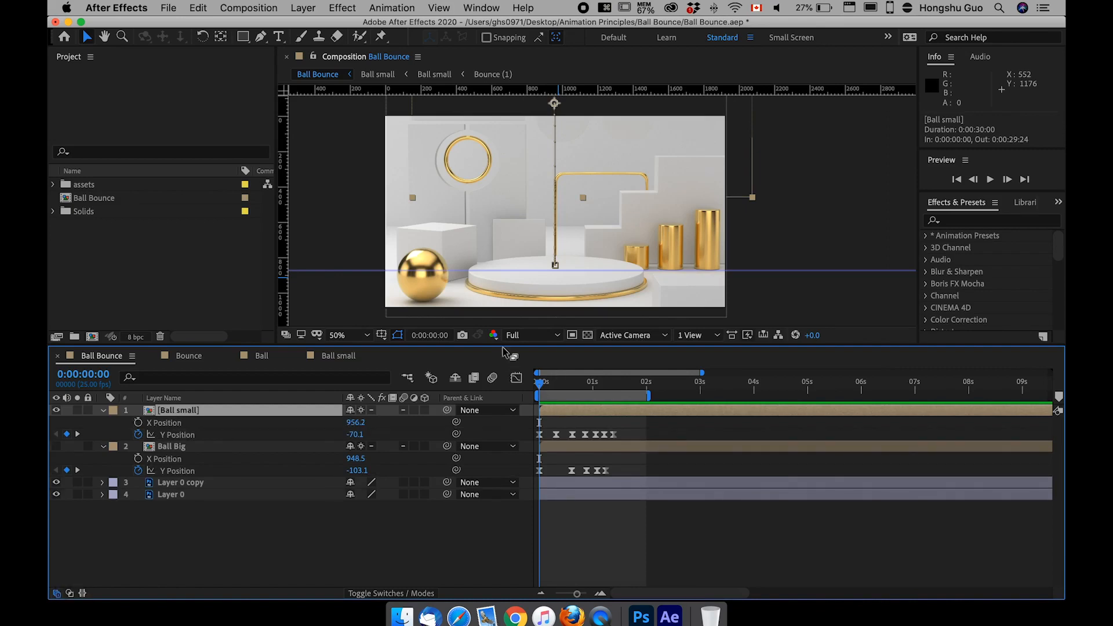
drag(361, 426, 80, 438)
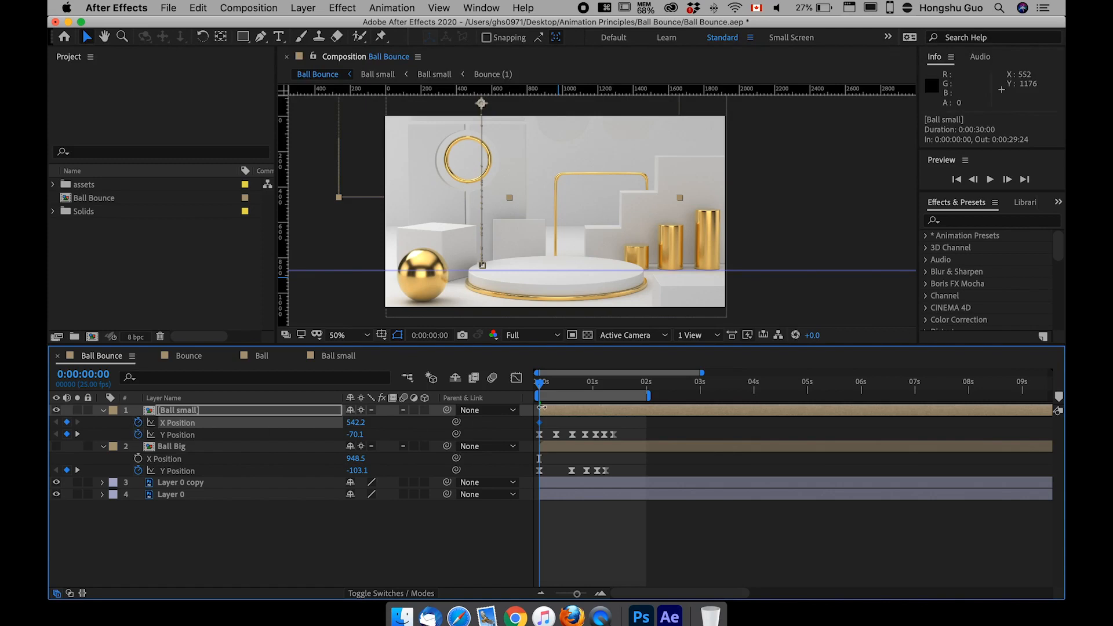
drag(593, 383, 613, 383)
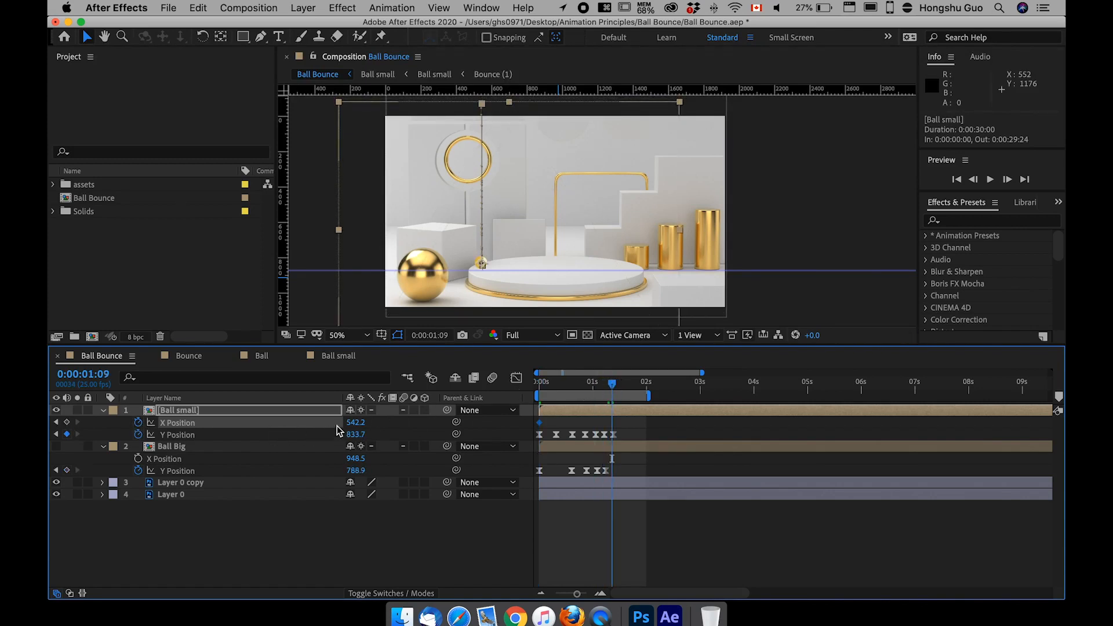
drag(355, 427, 757, 427)
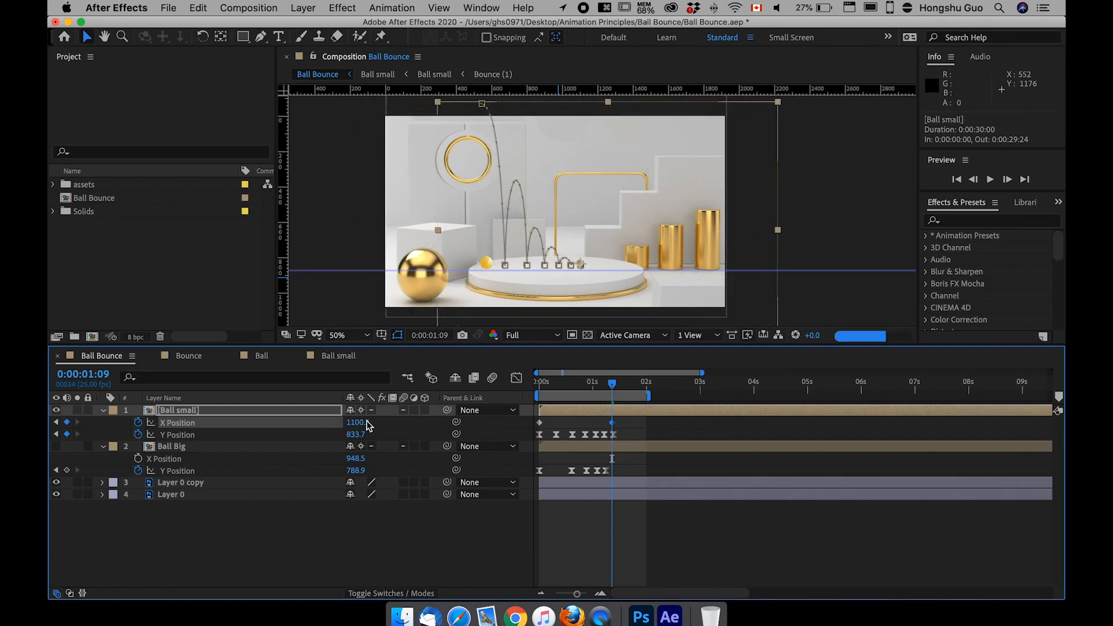
drag(358, 422, 535, 425)
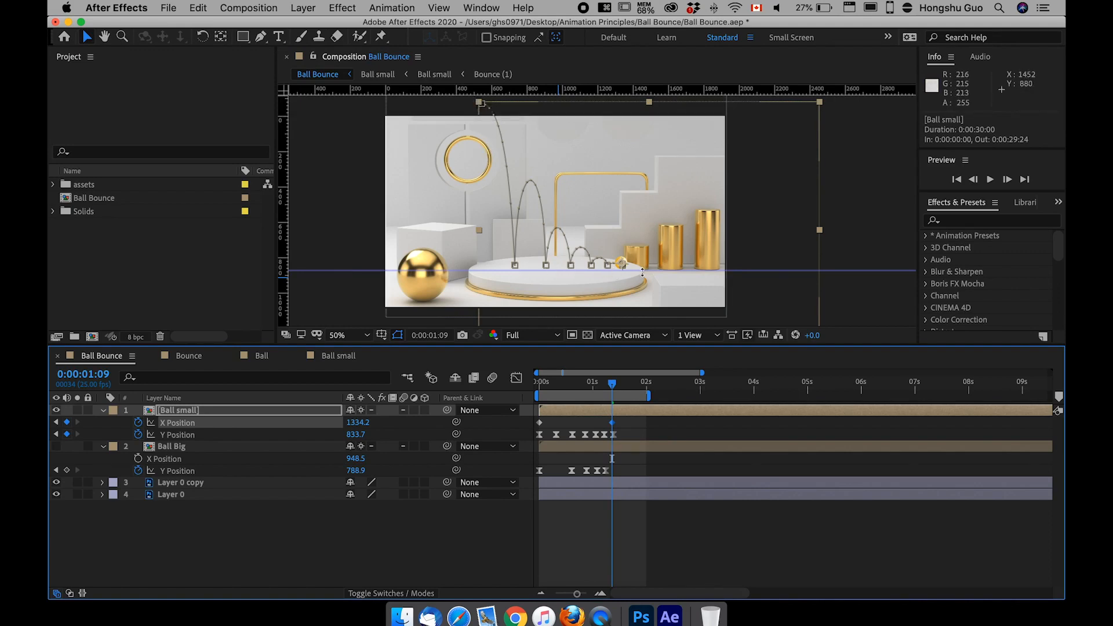
Step: Preview Ball small's sideways bounce from the start of the composition
key(Home)
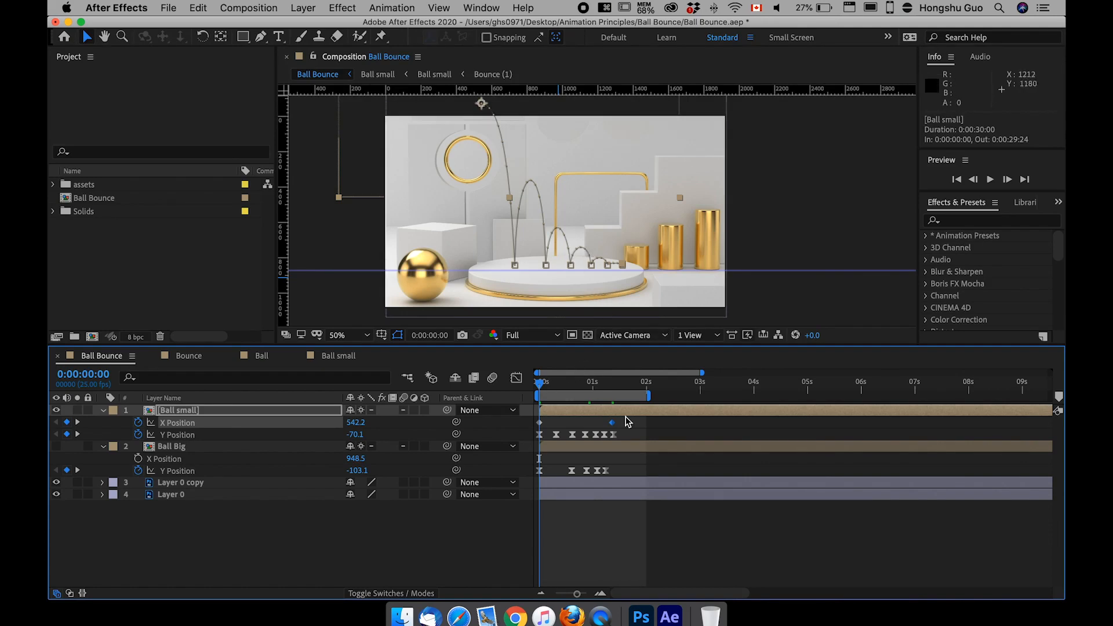
click(645, 432)
key(space)
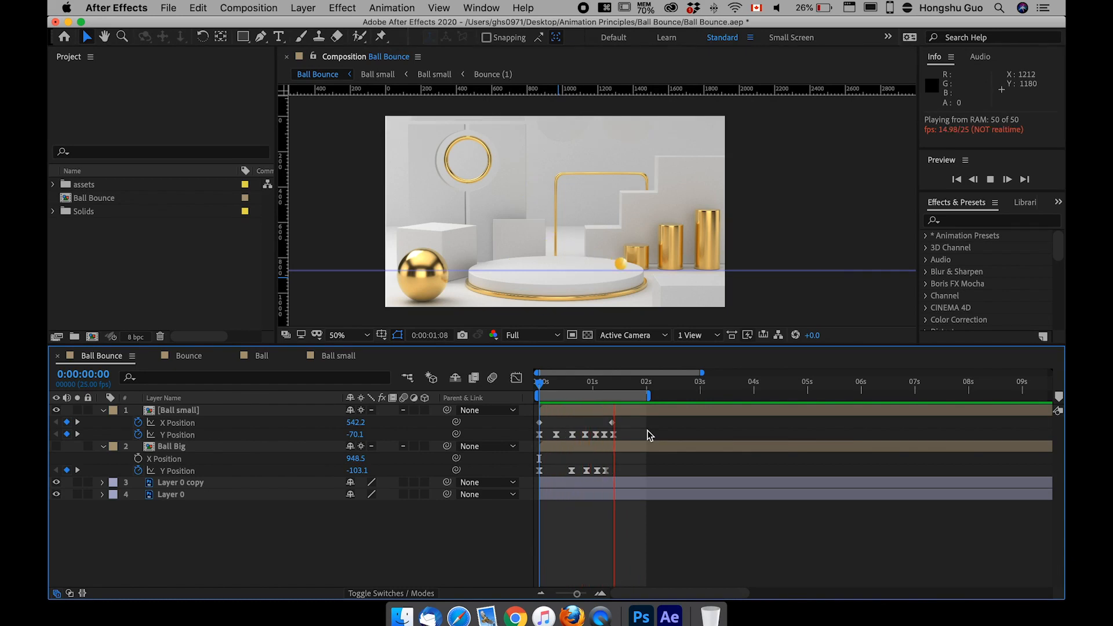
key(space)
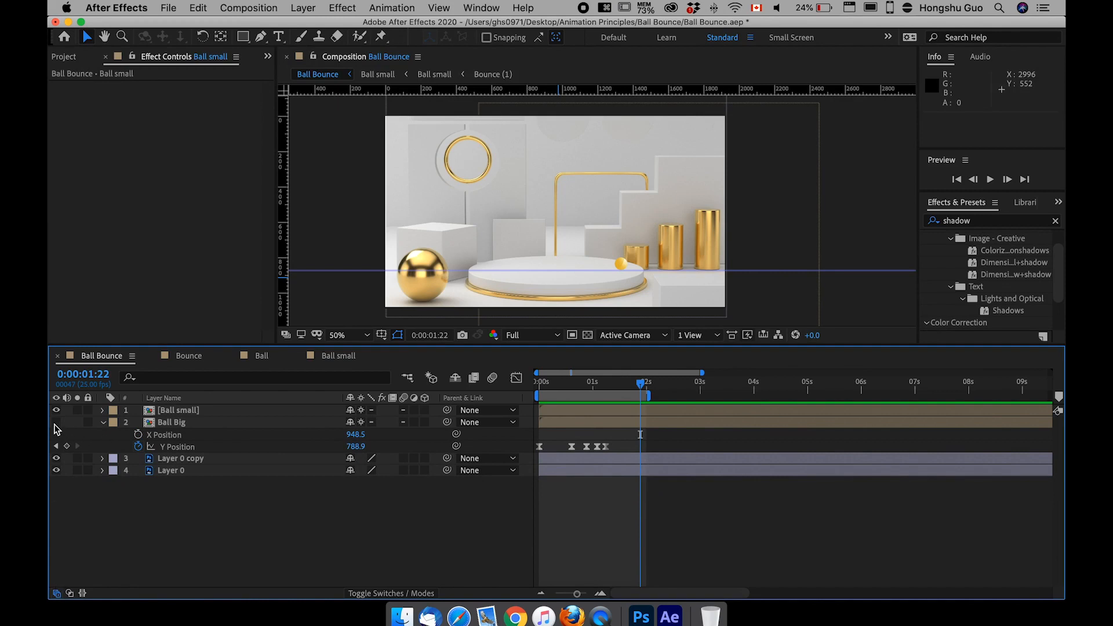
Step: Show Ball Big instead of Ball small, and keyframe its X Position from 612.5 at 0:00:00:00 to 978.5 at 0:00:01:06
click(56, 422)
click(57, 410)
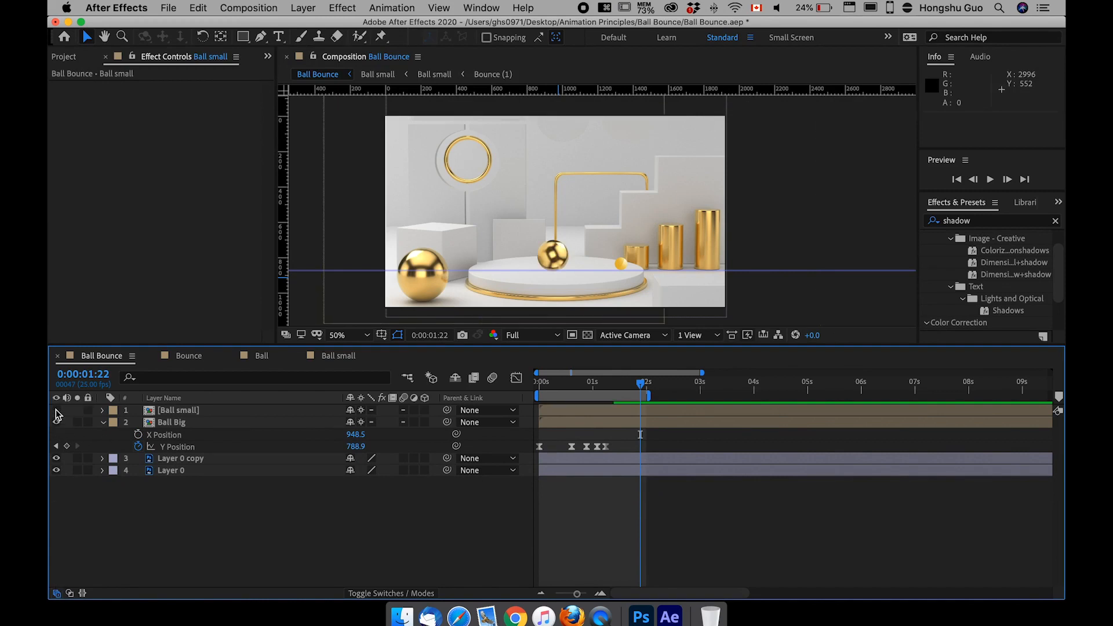
click(180, 426)
drag(640, 383, 530, 384)
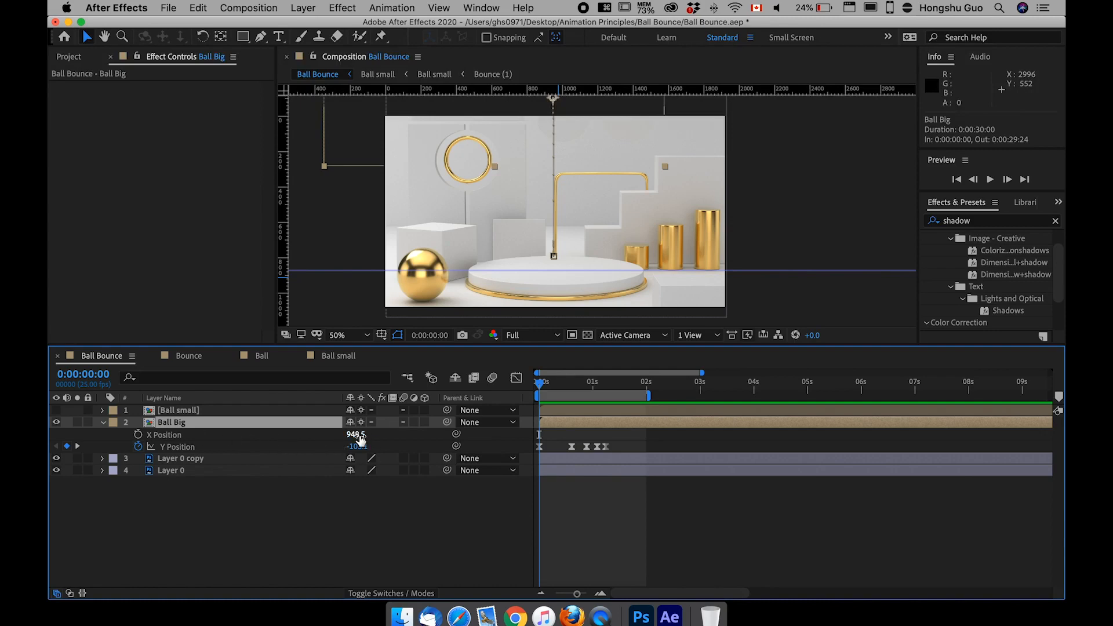
drag(355, 434, 117, 433)
click(171, 437)
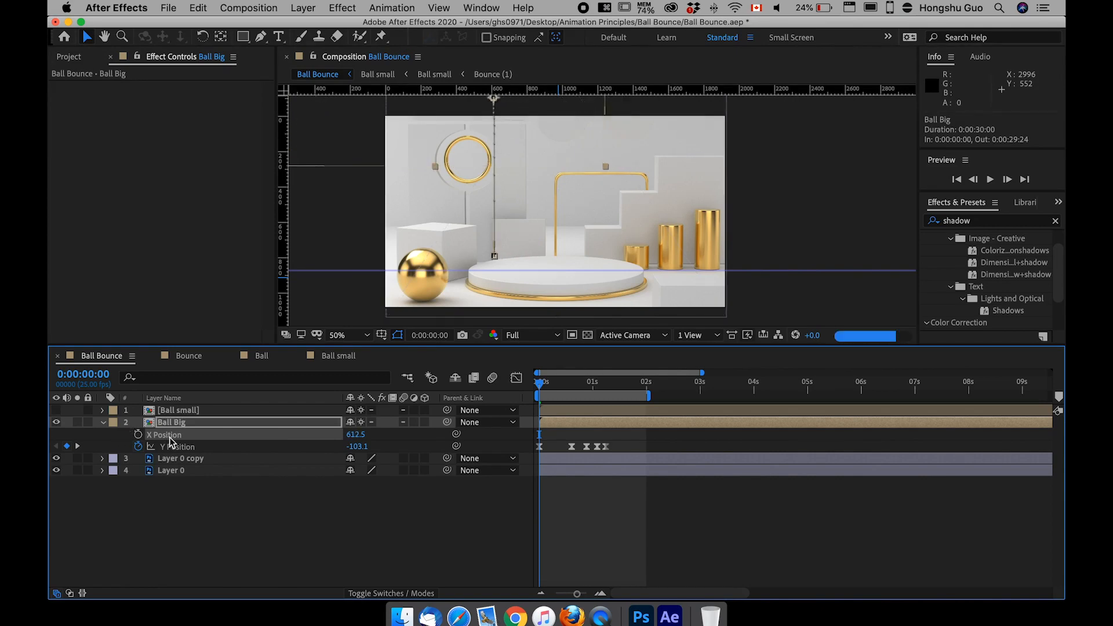
click(138, 435)
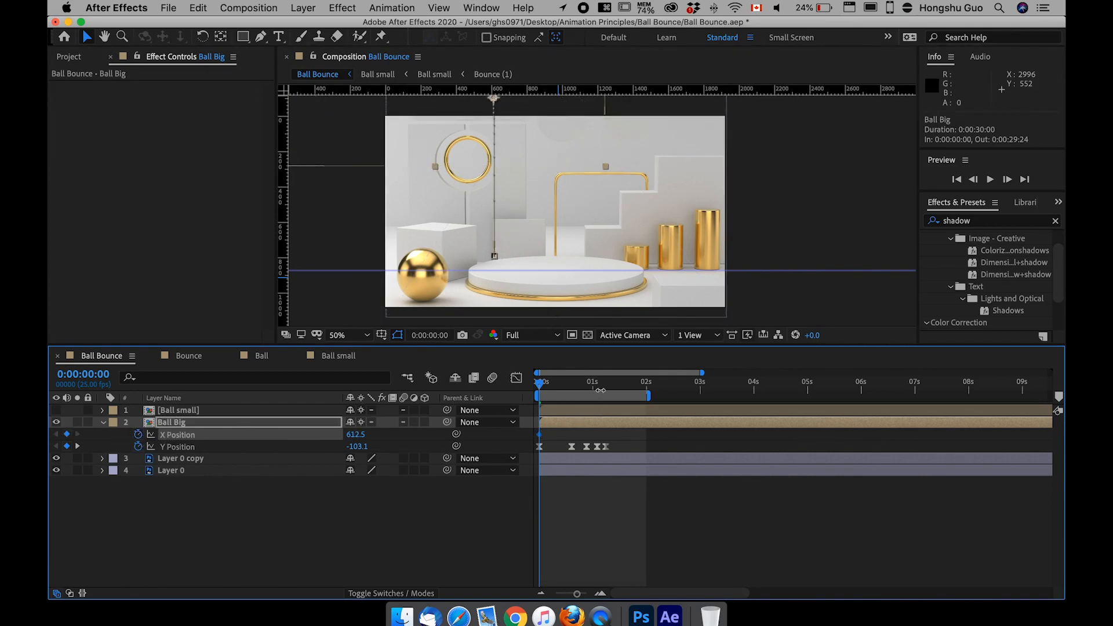
drag(603, 388, 606, 384)
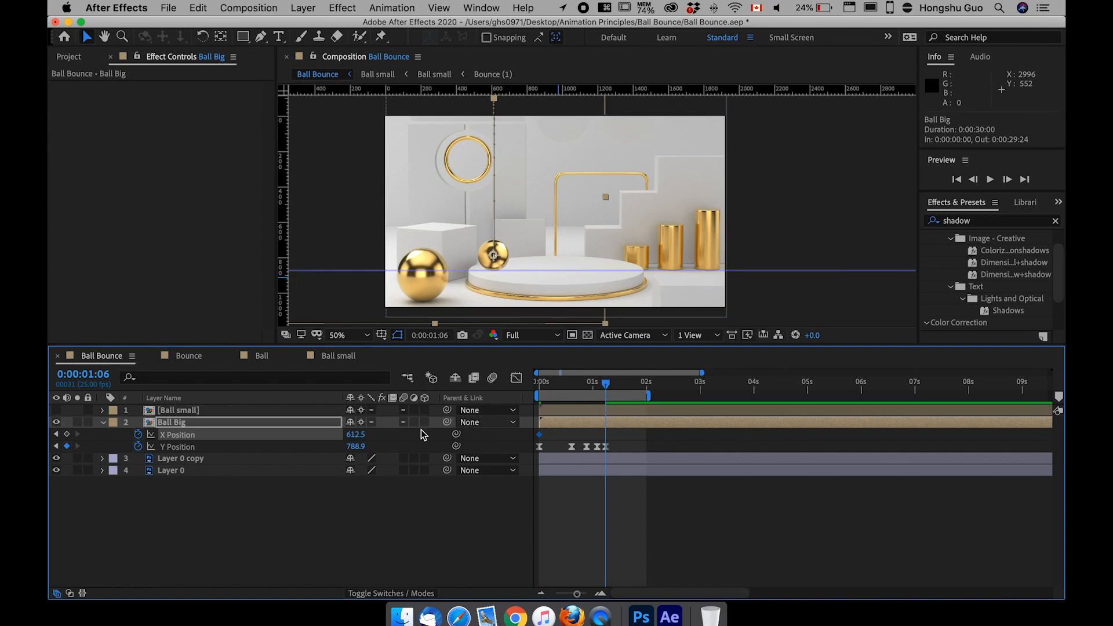
drag(353, 434, 612, 435)
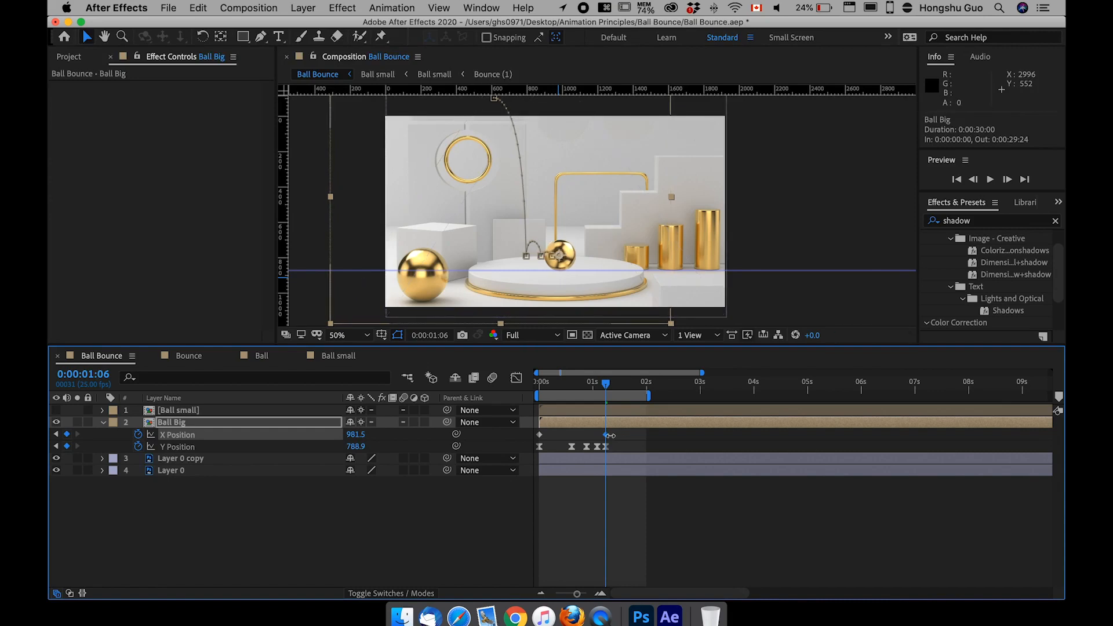
Step: Deselect the layer and preview Ball Big's travelling bounce twice from 0:00:00:00
click(627, 497)
click(535, 383)
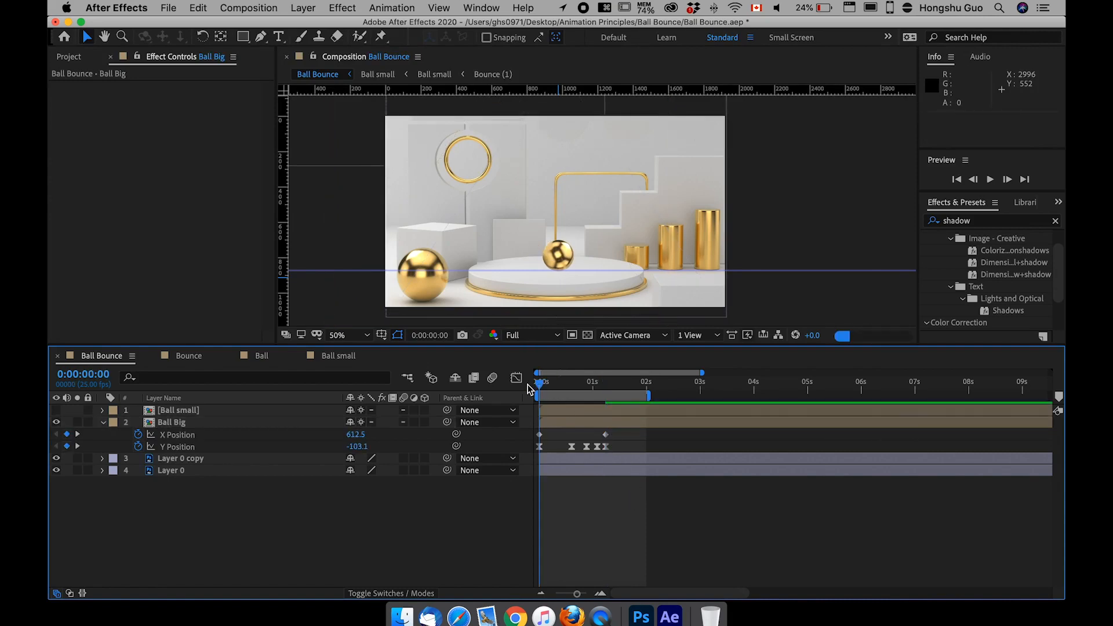
key(space)
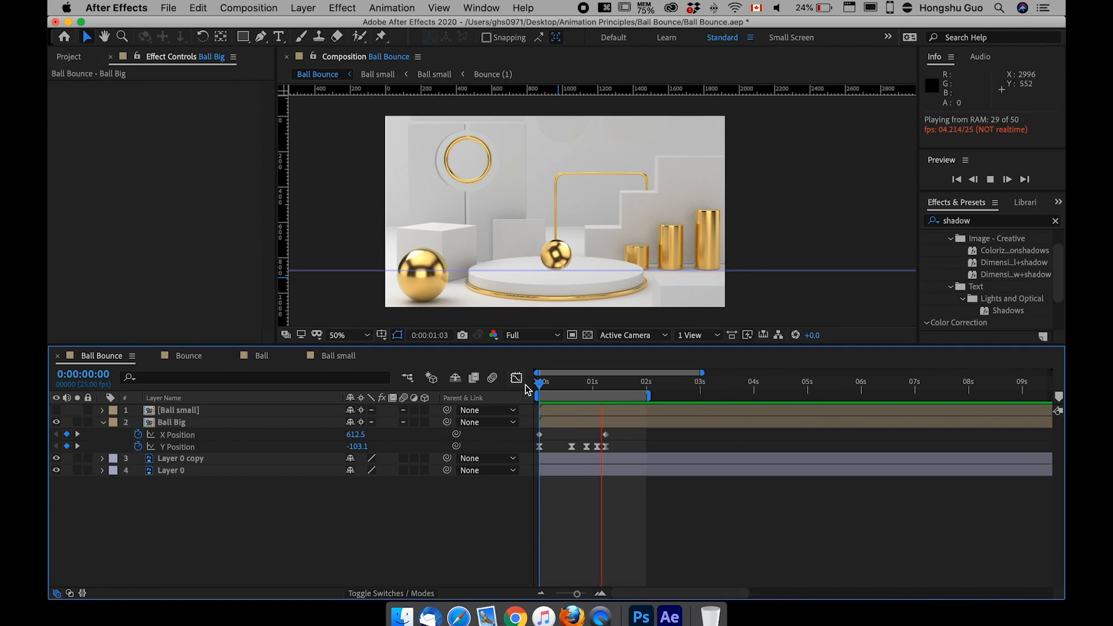
key(space)
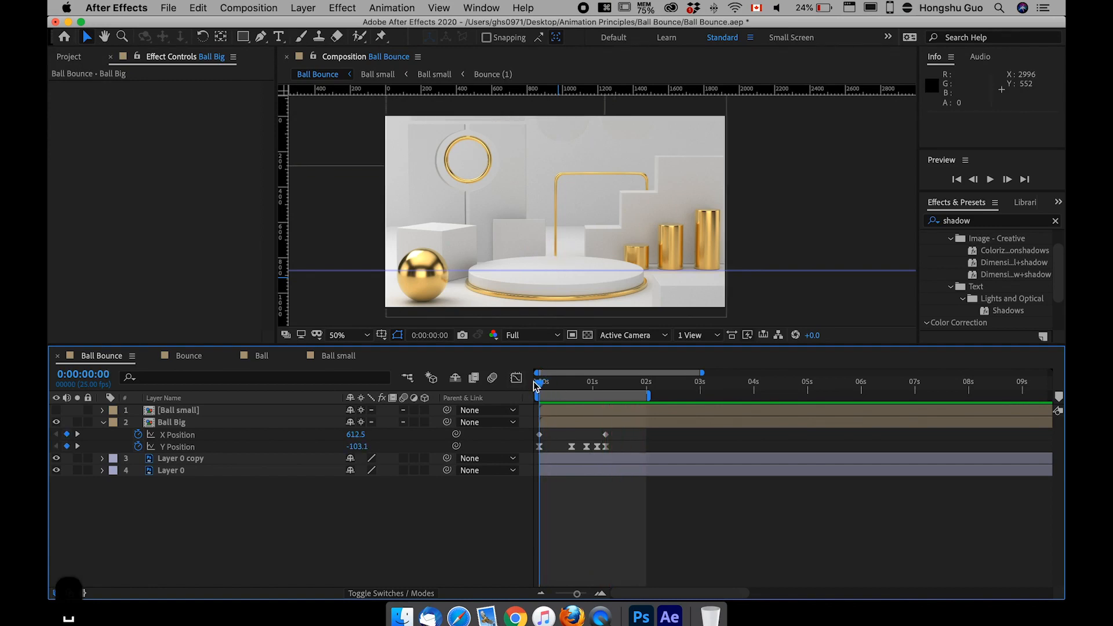
key(space)
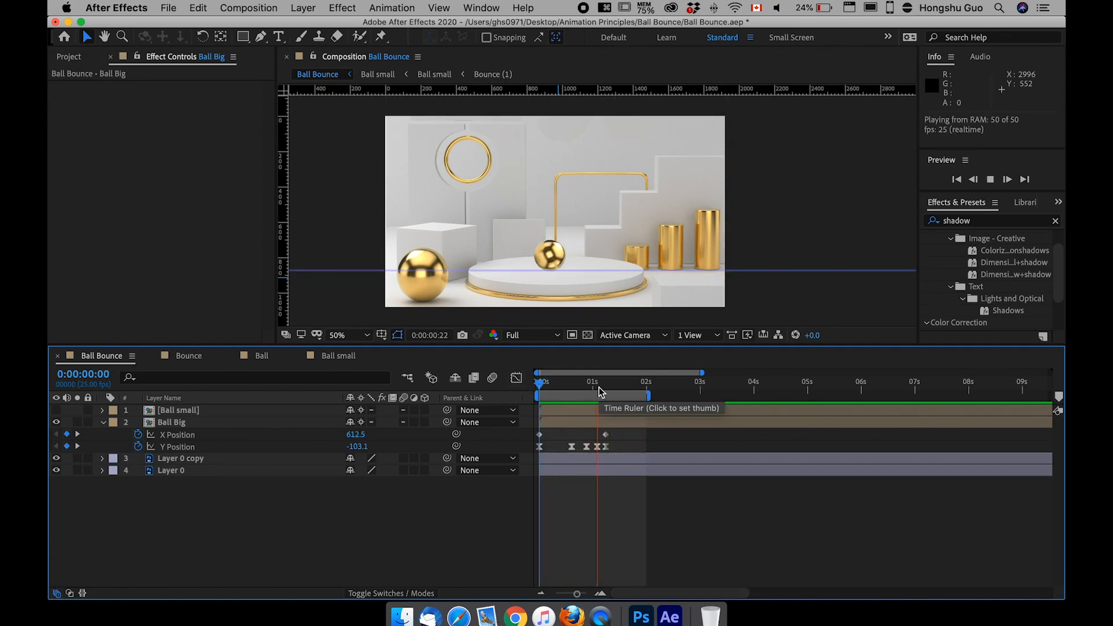
key(space)
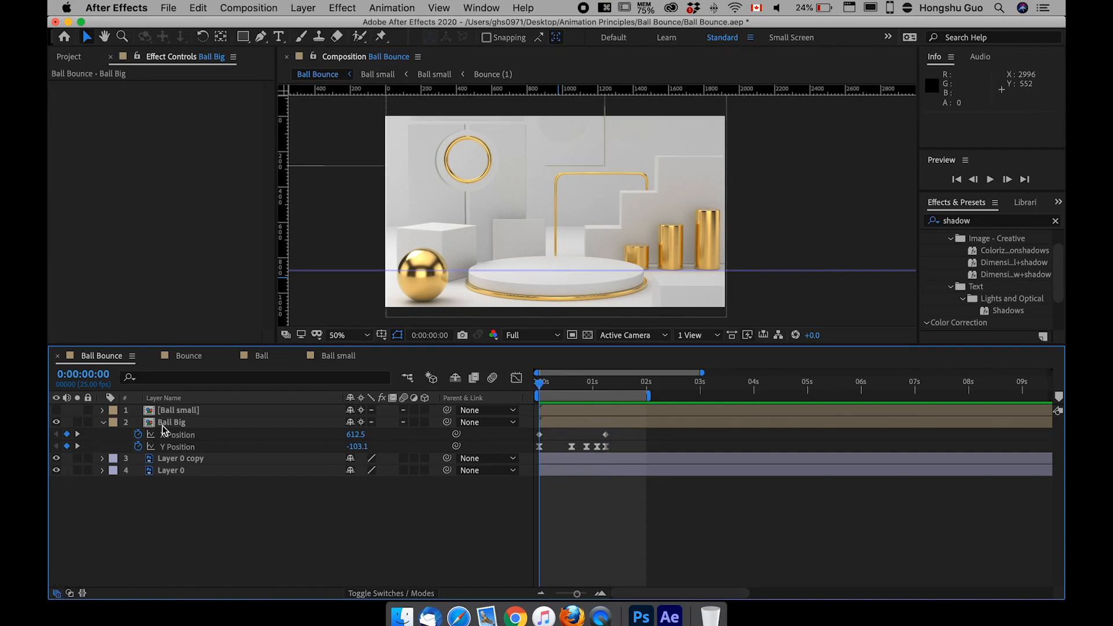
Step: Keyframe Ball Big's Rotation from 0° at 0:00:00:00 to 16° at 0:00:01:06, and preview the motion from the start
click(166, 423)
key(shift+r)
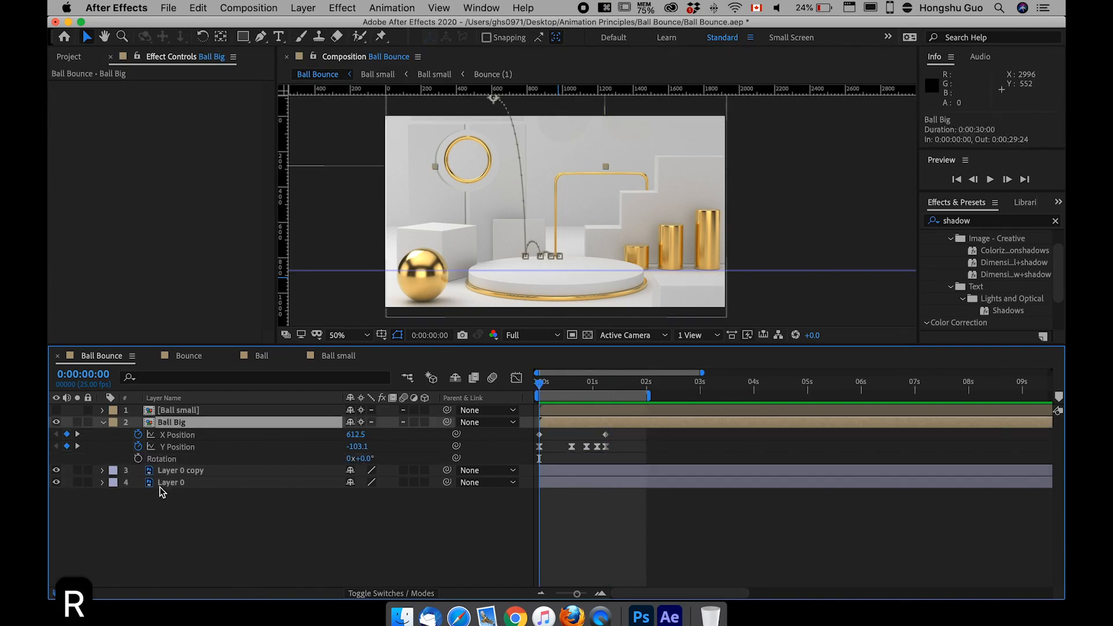
click(139, 459)
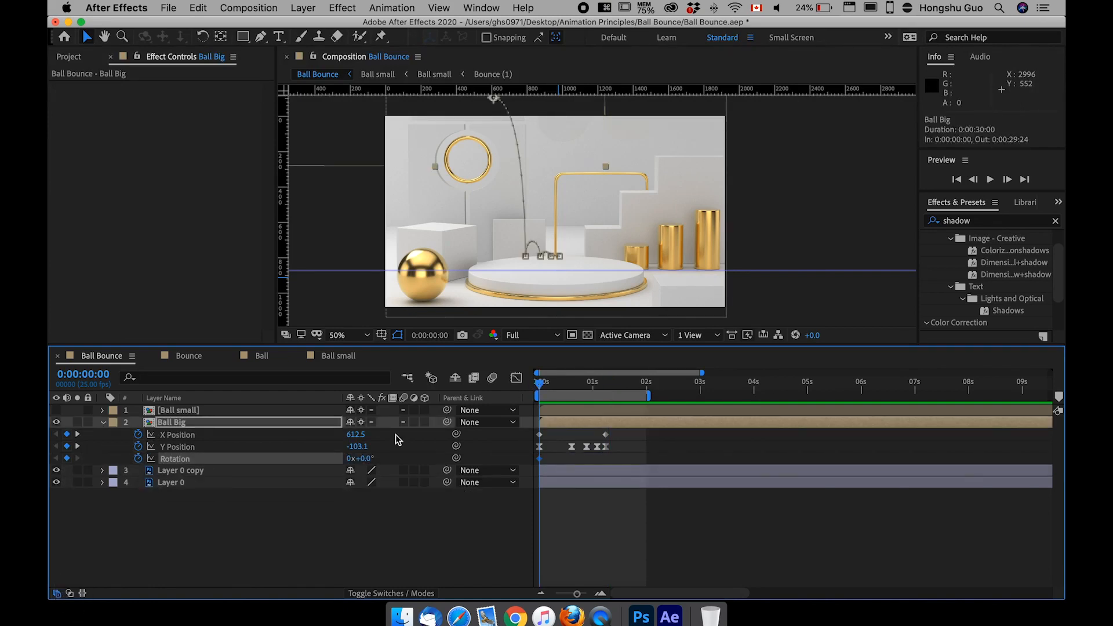
drag(559, 385, 605, 389)
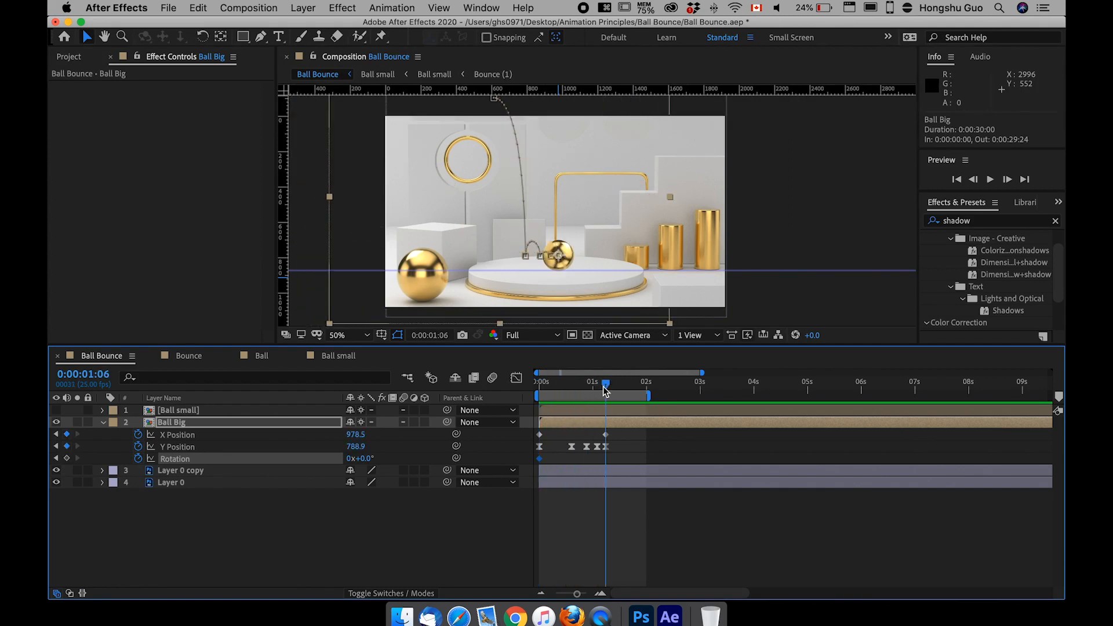
drag(368, 462, 378, 459)
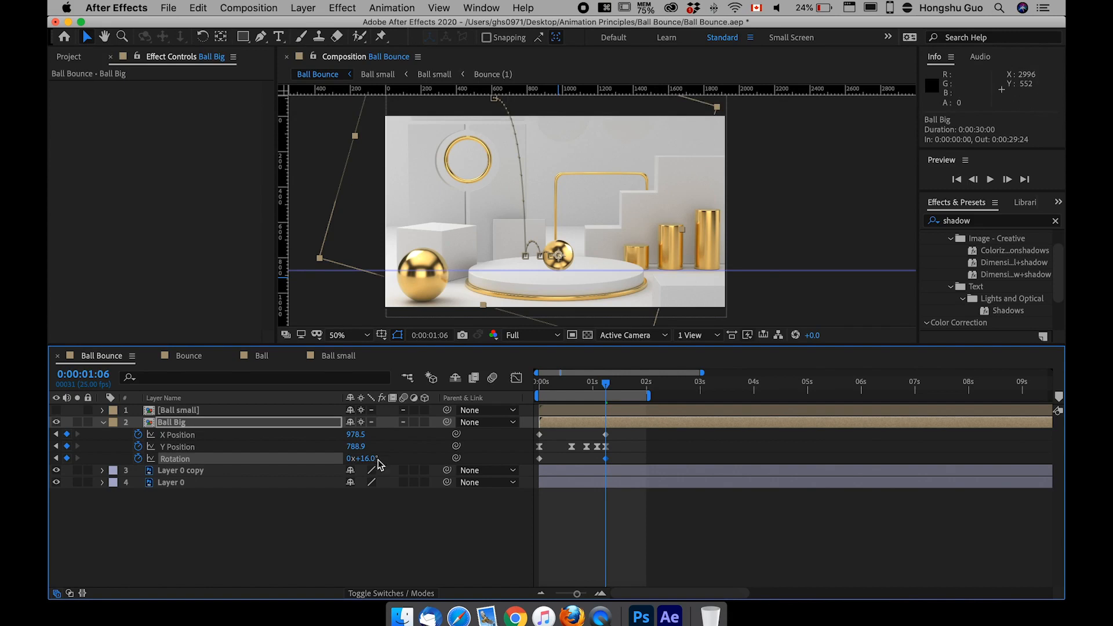
click(404, 502)
drag(551, 385, 526, 384)
key(space)
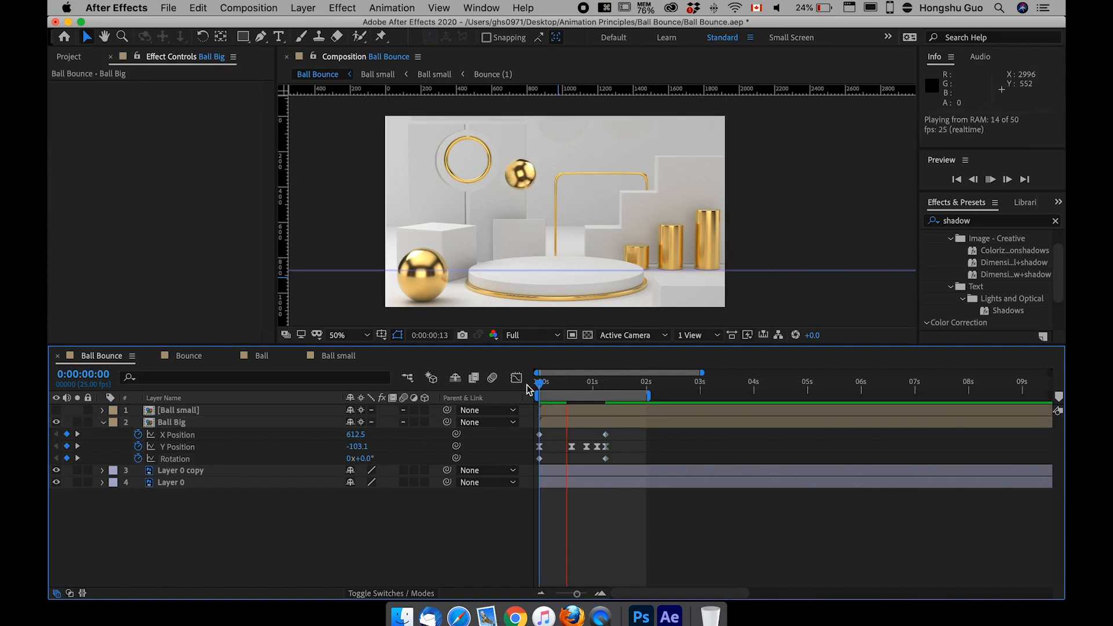
Step: Set Ball Big's Rotation at 0:00:01:06 to 35° and preview the rolling bounce
drag(592, 386, 605, 387)
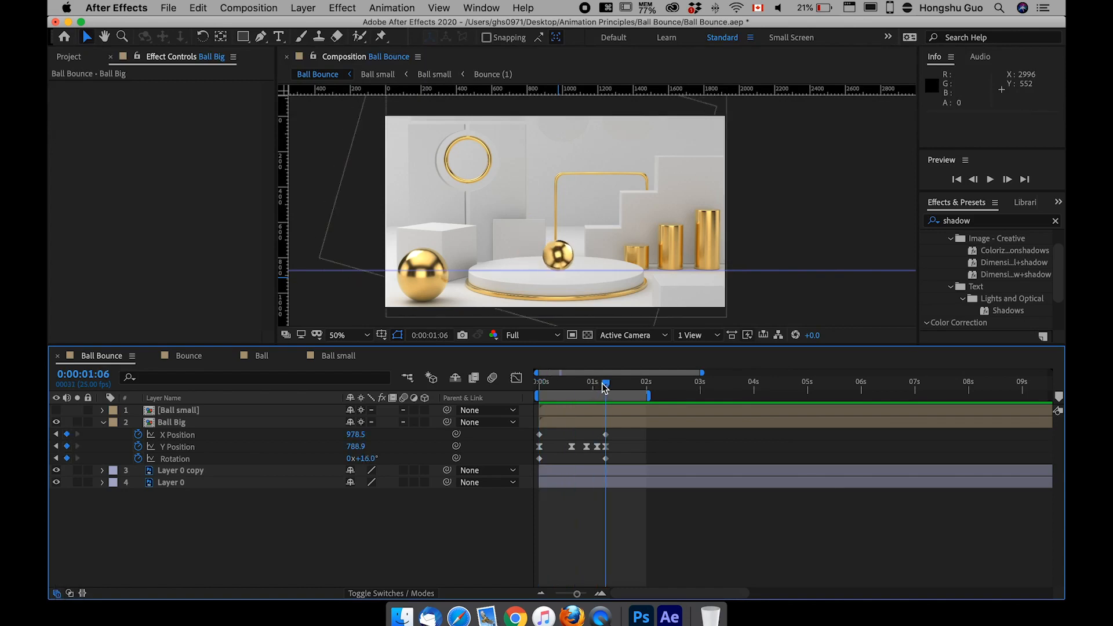
drag(362, 458, 382, 459)
click(413, 505)
drag(539, 384, 529, 383)
key(space)
key(space)
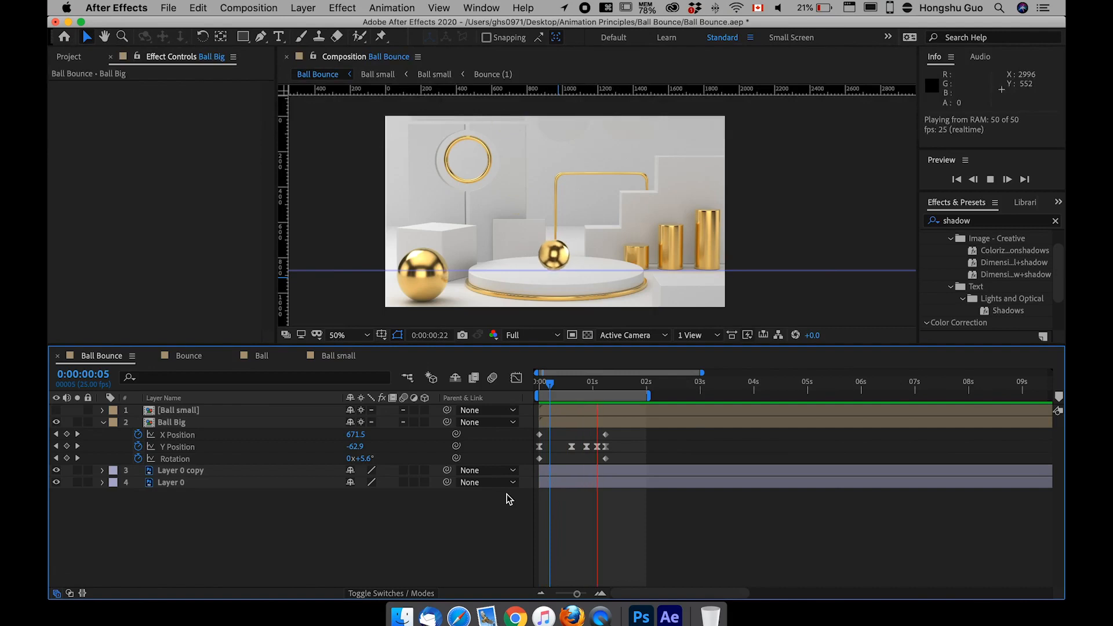
key(space)
Step: Shorten Ball Big's travel by setting its X Position at 0:00:01:06 to 872.5, and preview it from 0:00:00:00
click(576, 385)
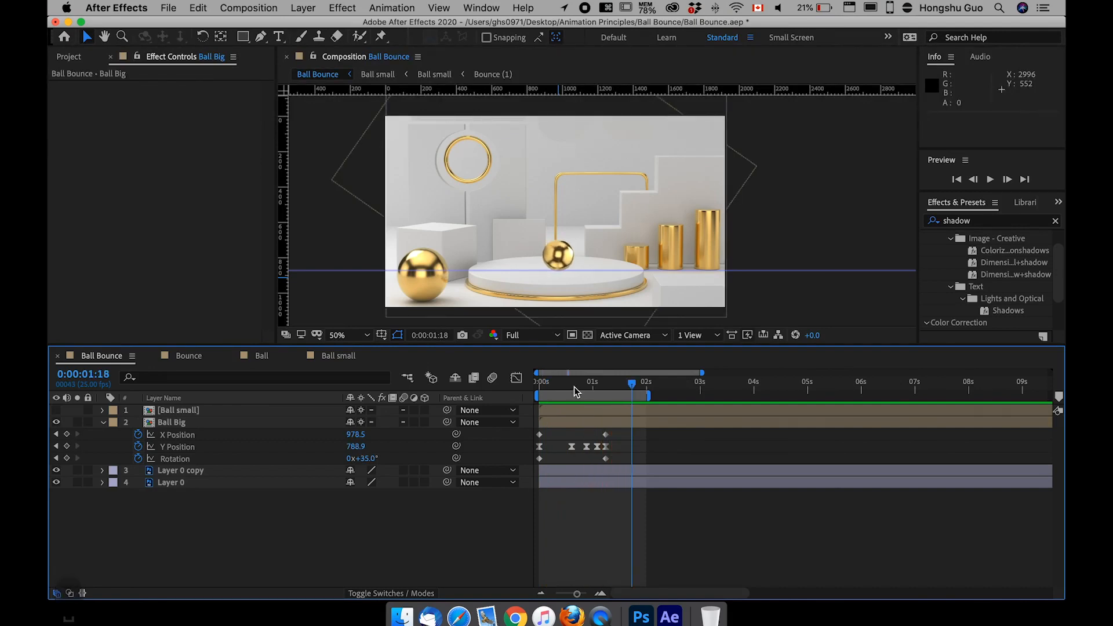
drag(578, 389, 607, 388)
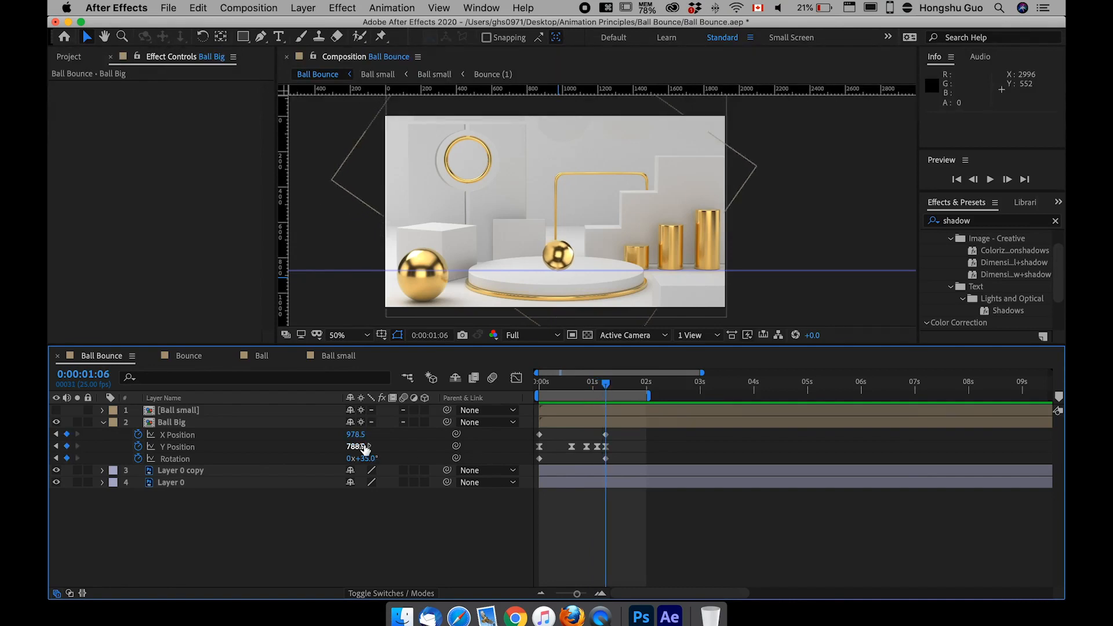
drag(354, 434, 279, 435)
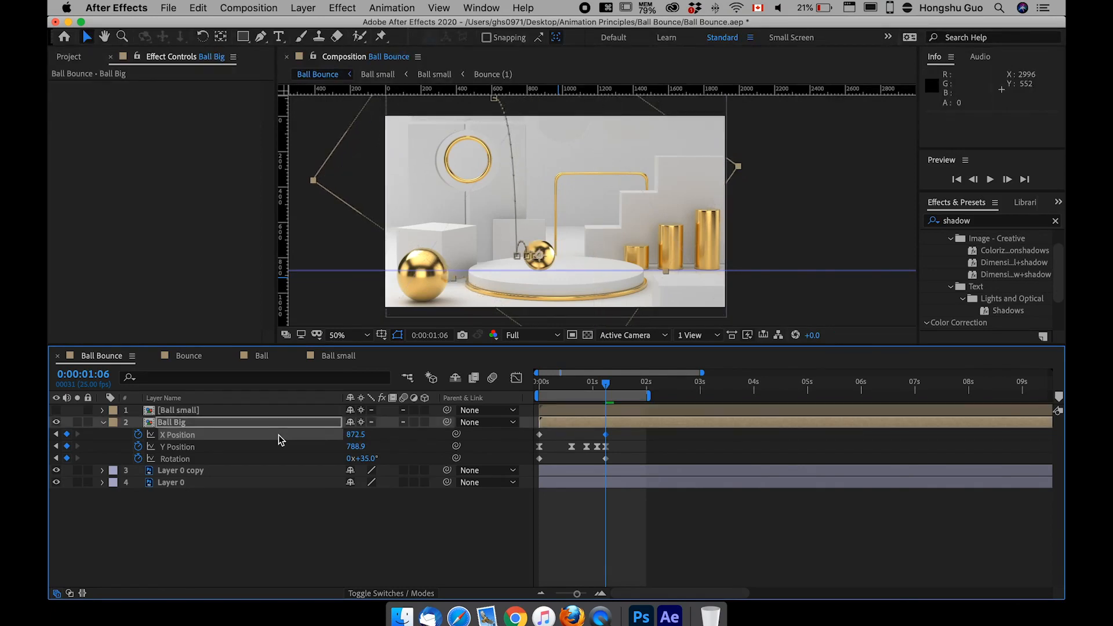
click(539, 387)
key(space)
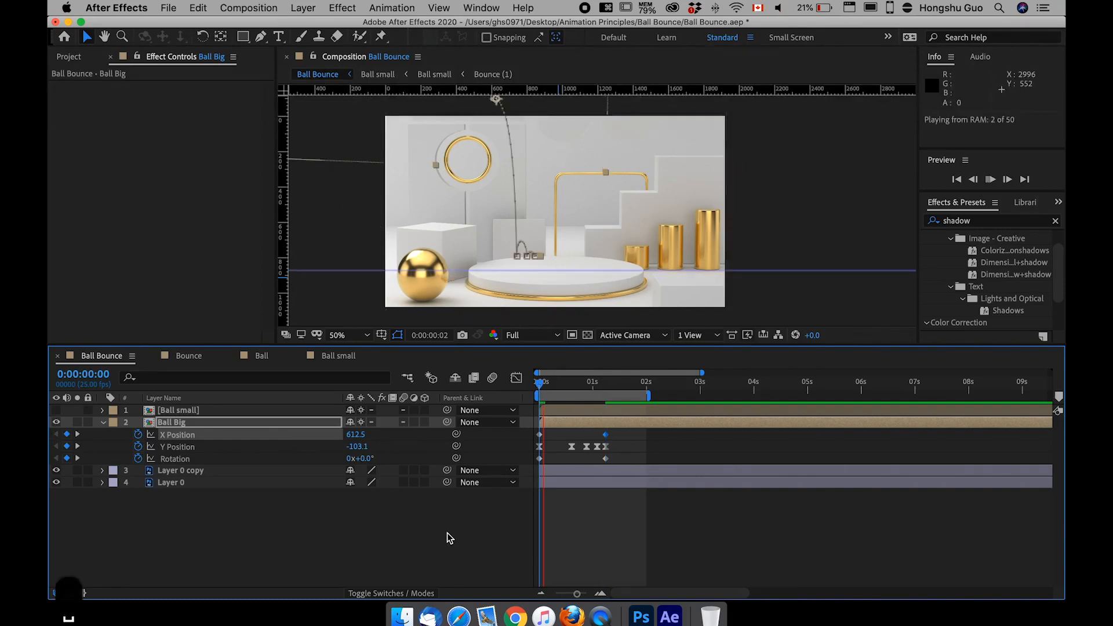
click(447, 533)
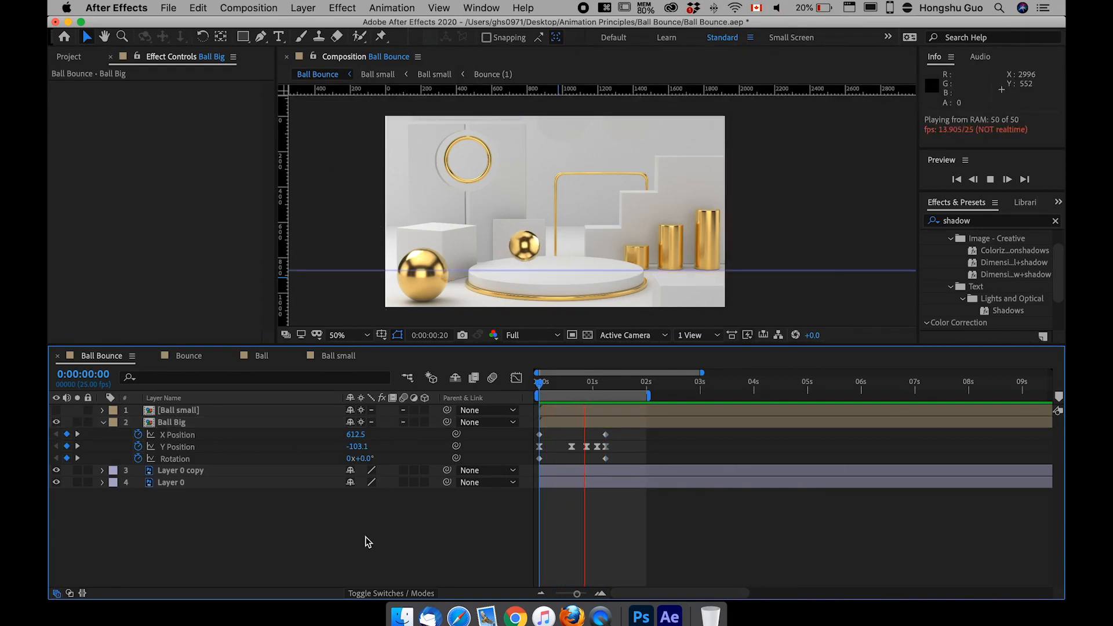
key(space)
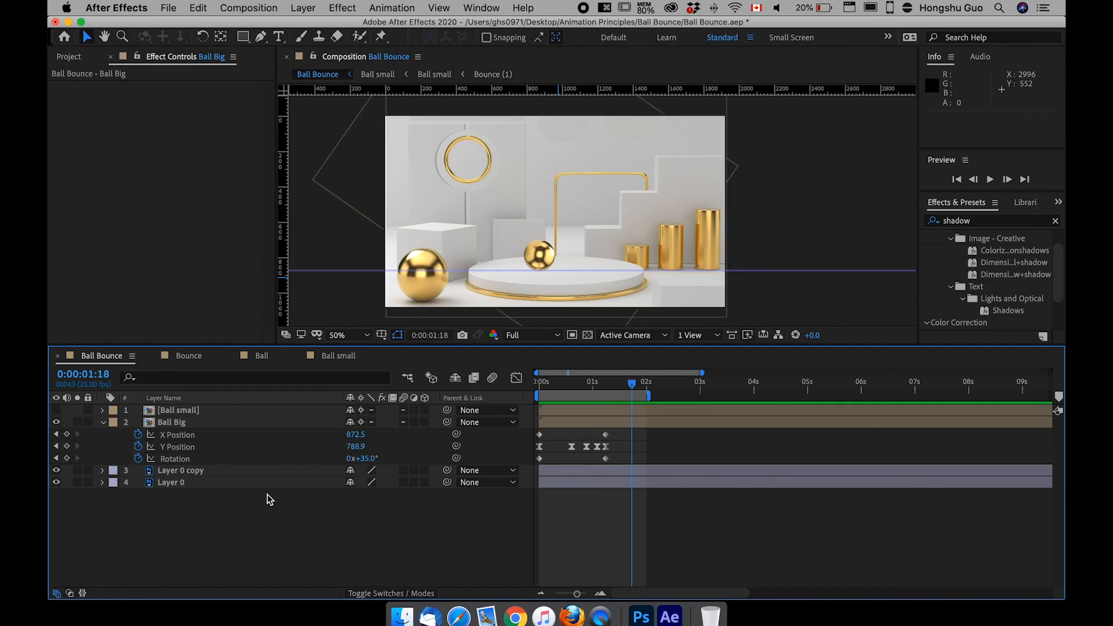
Step: Show Ball small briefly beside Ball Big to compare them, hide it again, and replay Ball Big's bounce from 0:00:00:00
click(172, 410)
click(56, 410)
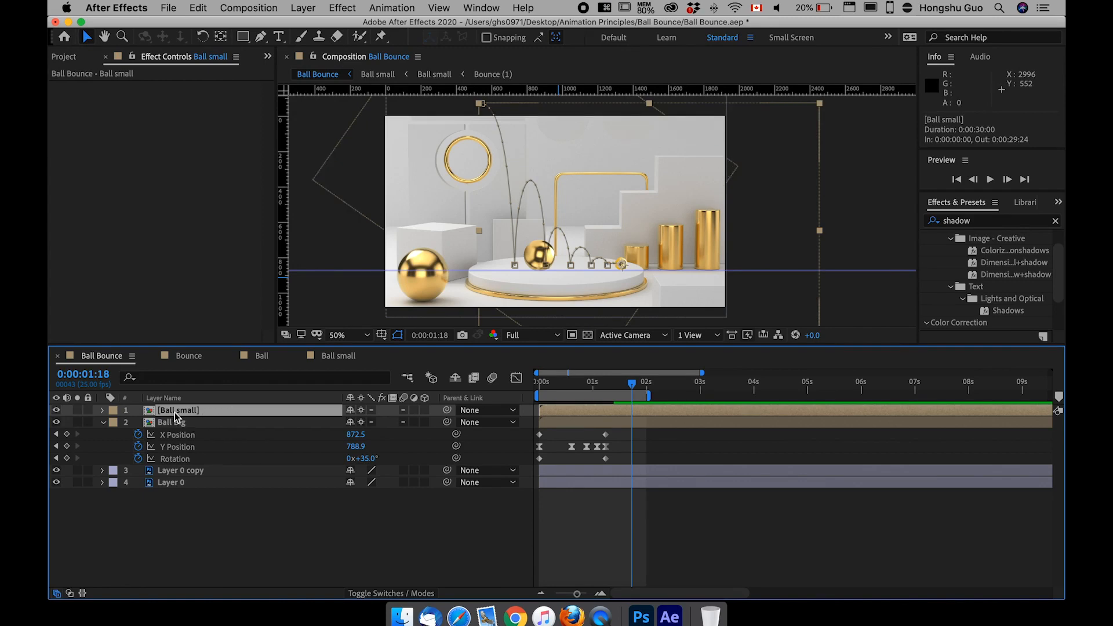
click(56, 410)
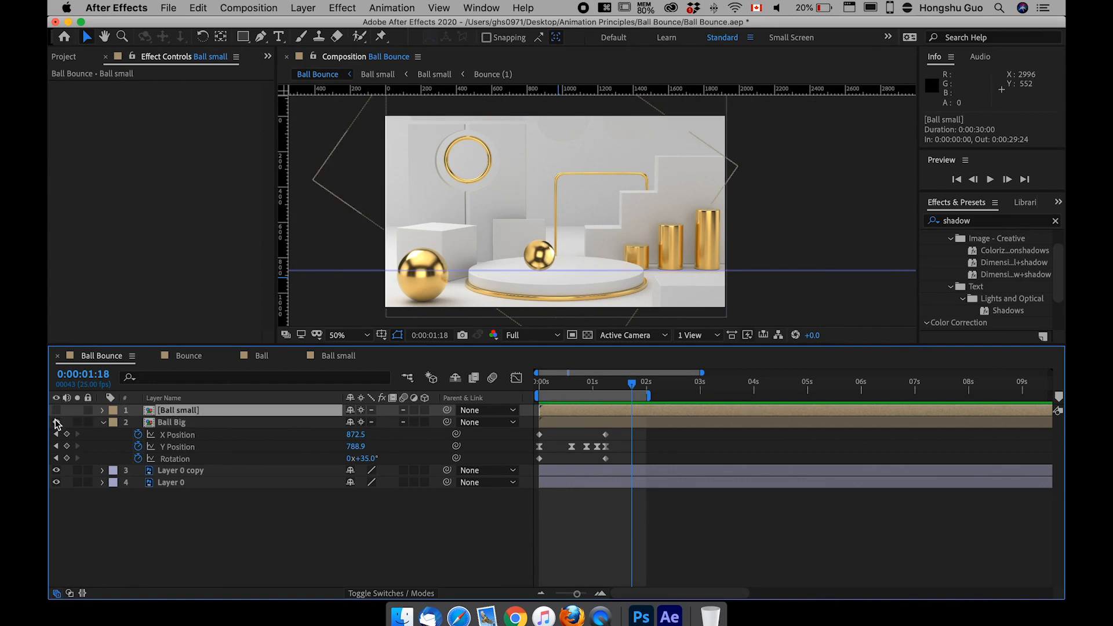
click(542, 386)
key(space)
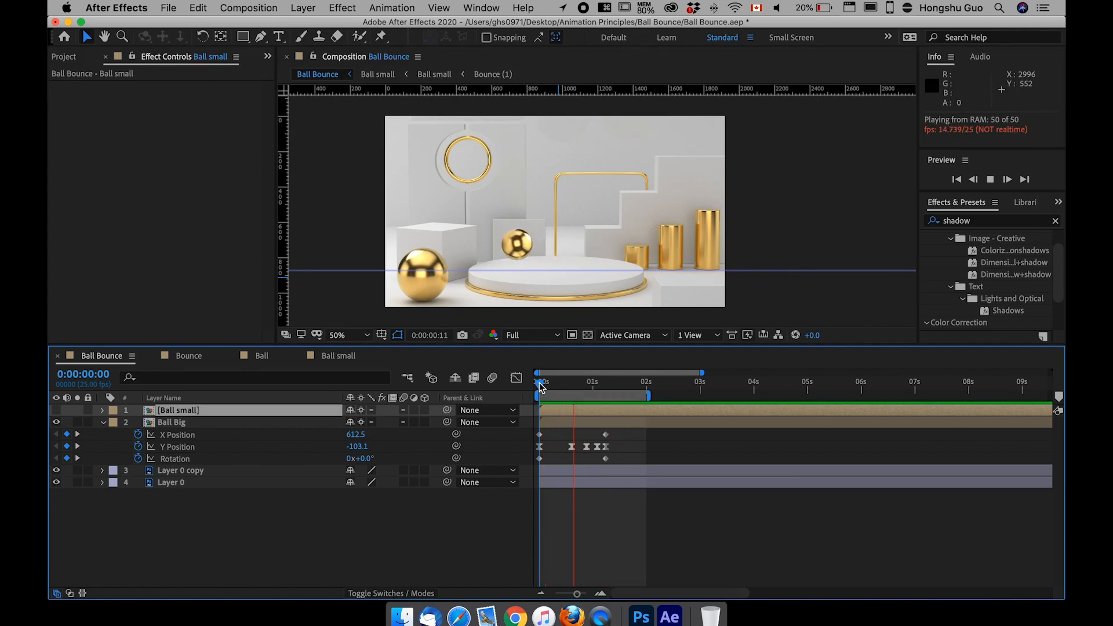
click(540, 387)
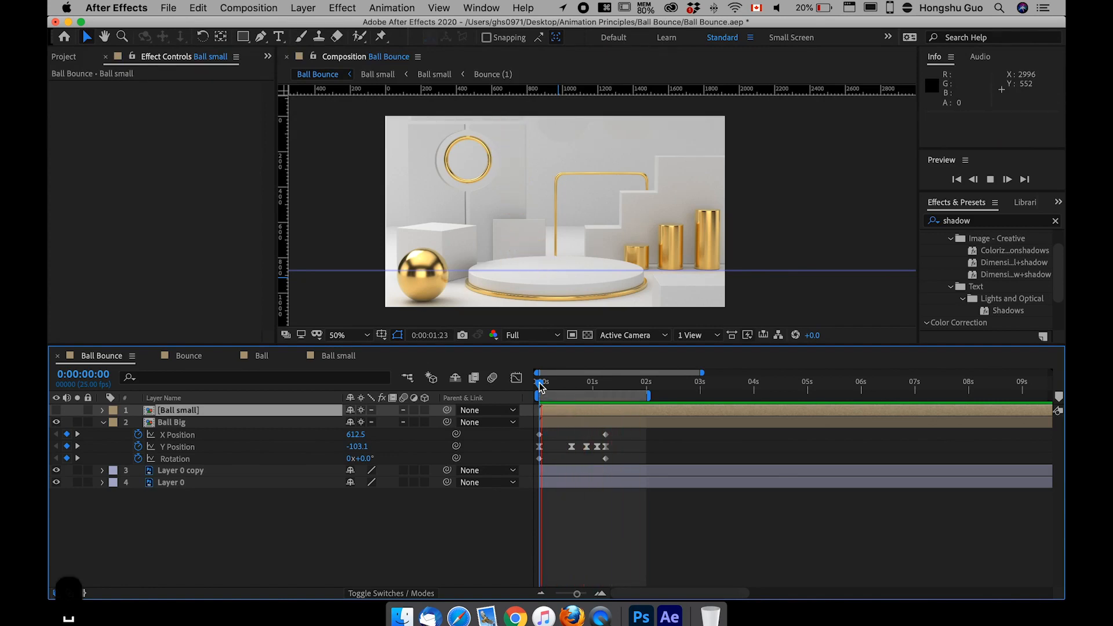